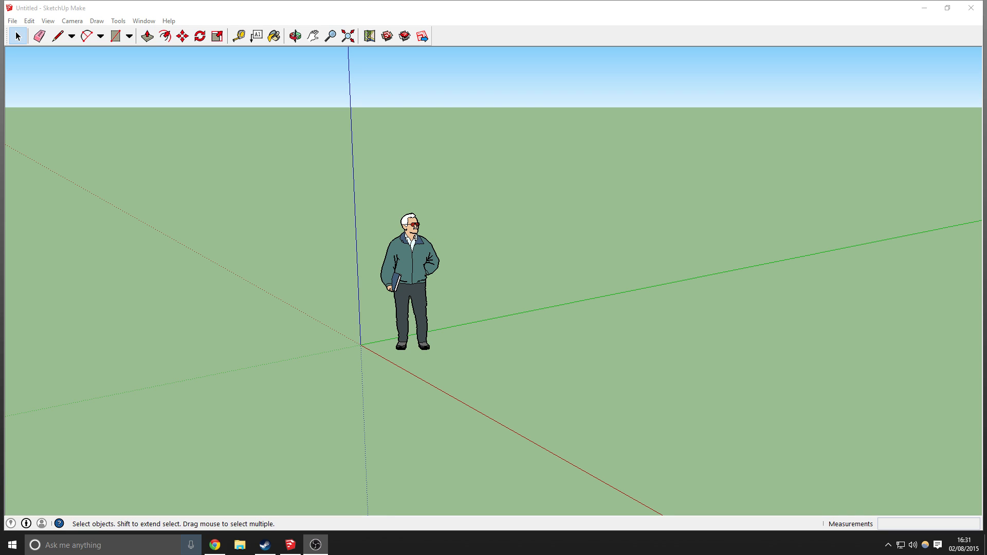
Delete the default standing figure beside the origin
left_click(416, 251)
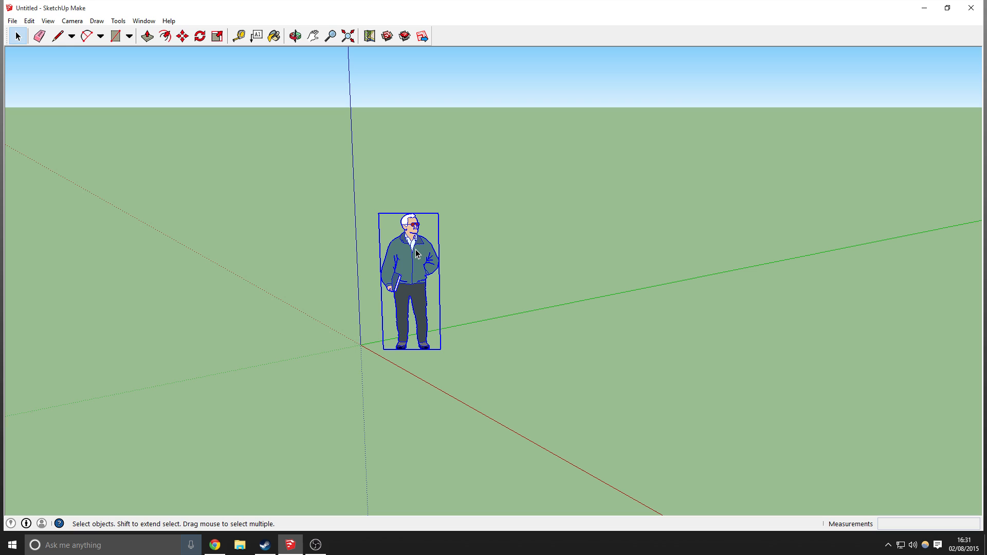
key("Delete")
middle_click_drag(538, 273, 575, 220)
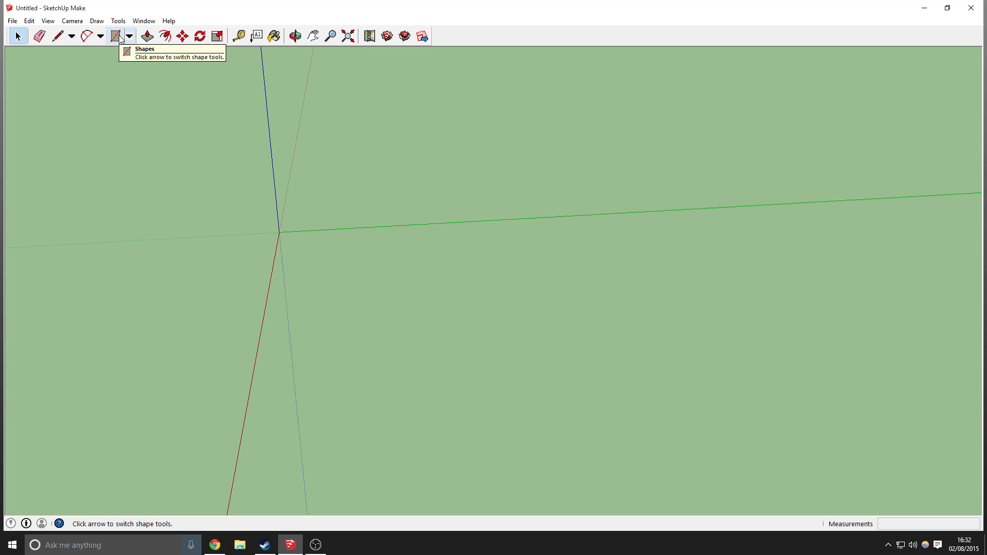
Set the back face color of the Simple Style to bright magenta in the face settings
left_click(149, 22)
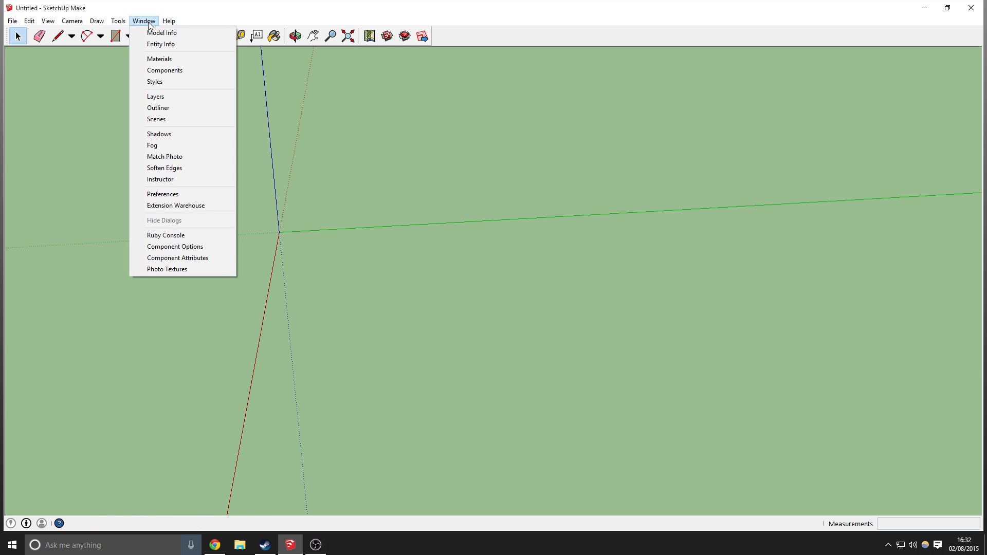
left_click(161, 79)
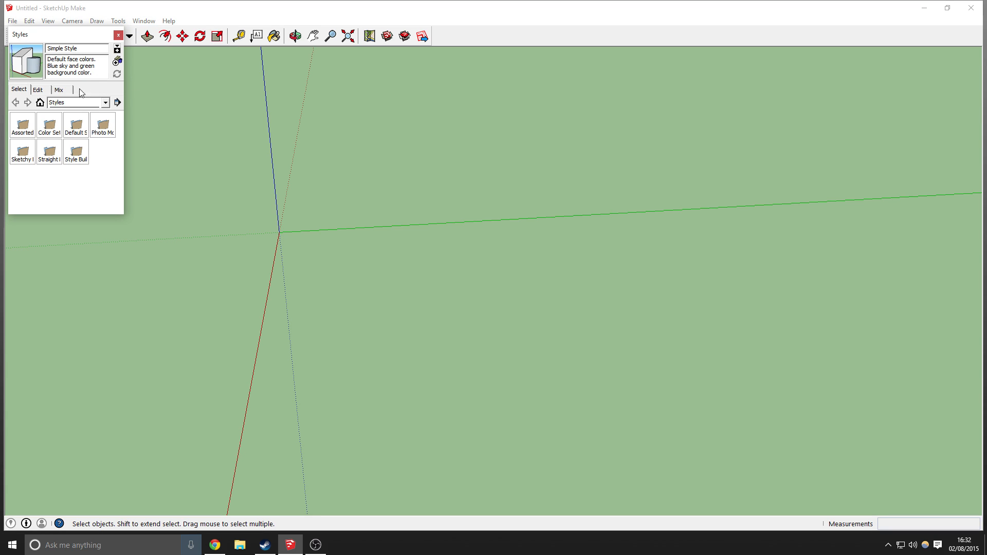
left_click(39, 90)
left_click(27, 103)
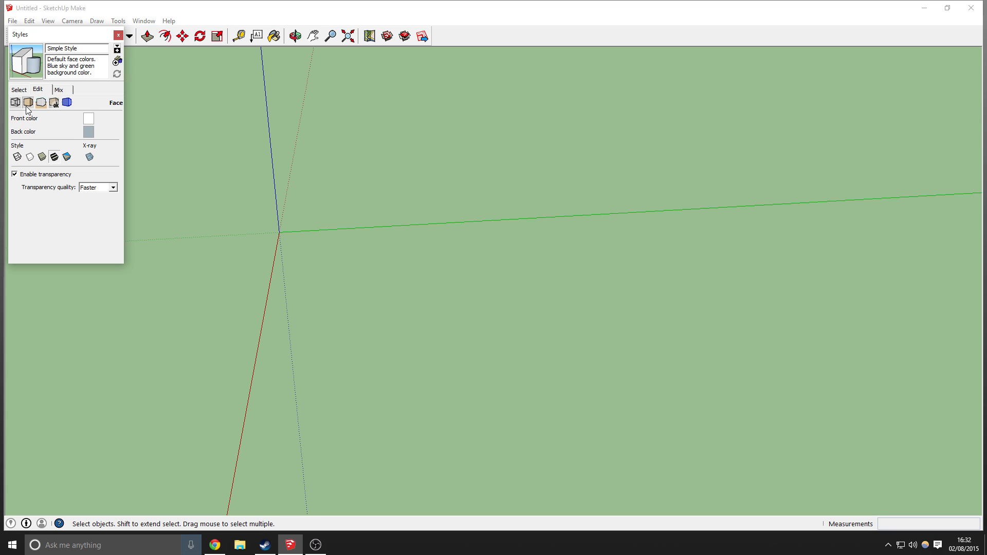
left_click(88, 132)
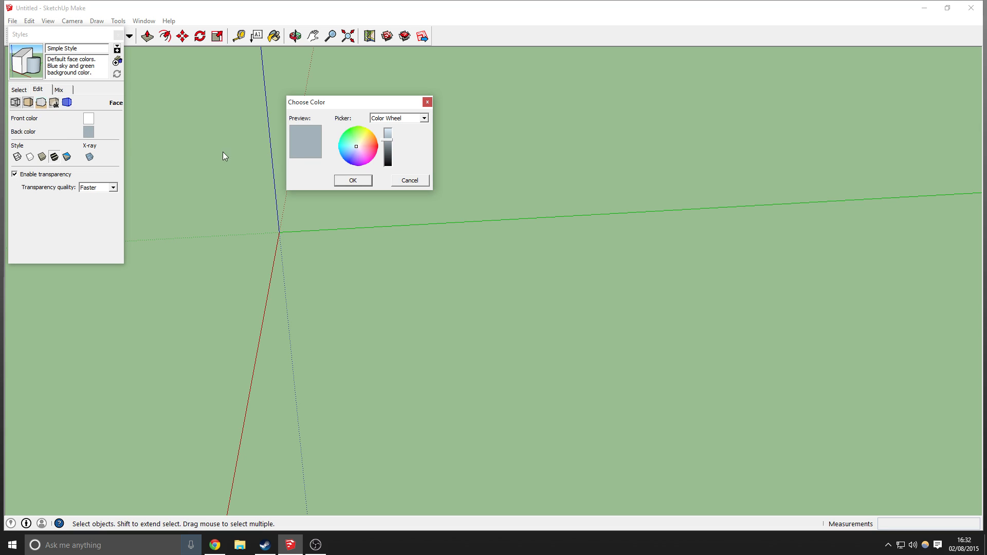
left_click(378, 146)
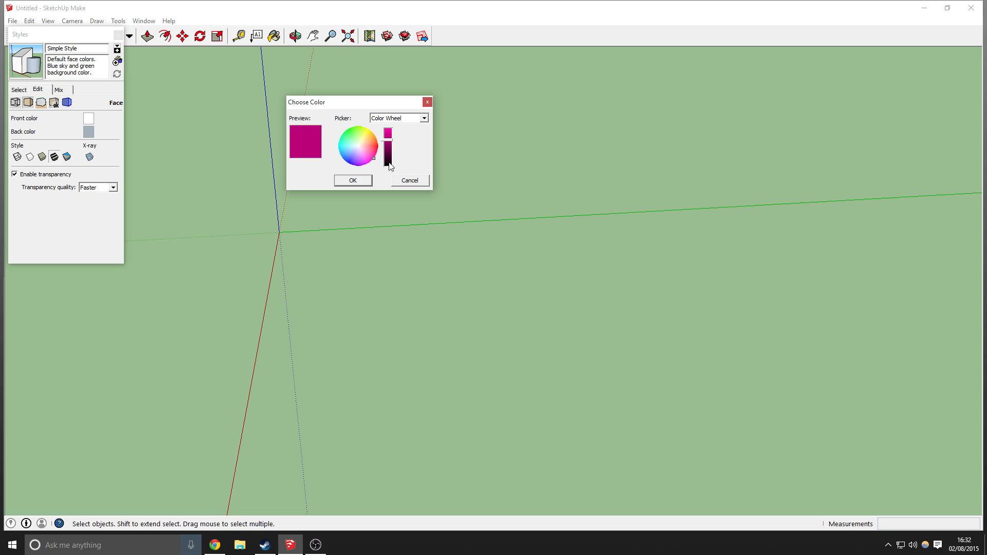
left_click_drag(390, 169, 387, 124)
left_click(354, 181)
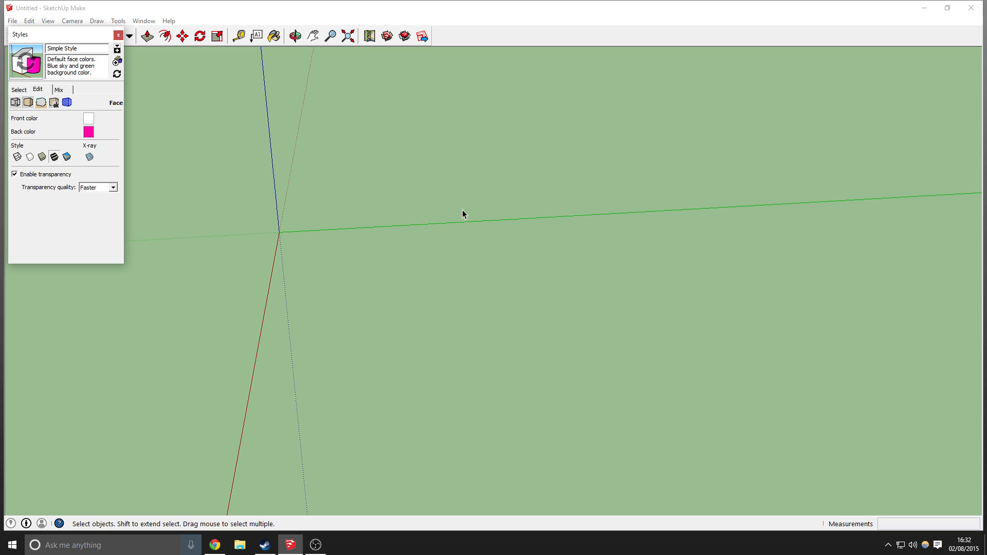
left_click(119, 36)
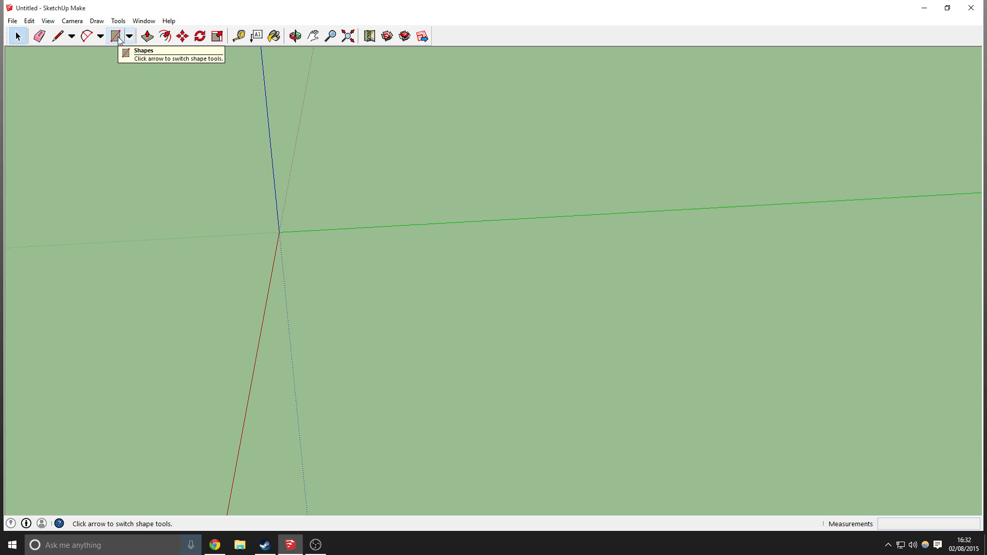
Draw a floor rectangle from the origin, about 8.57 m by 7.10 m, on the ground plane
left_click(117, 36)
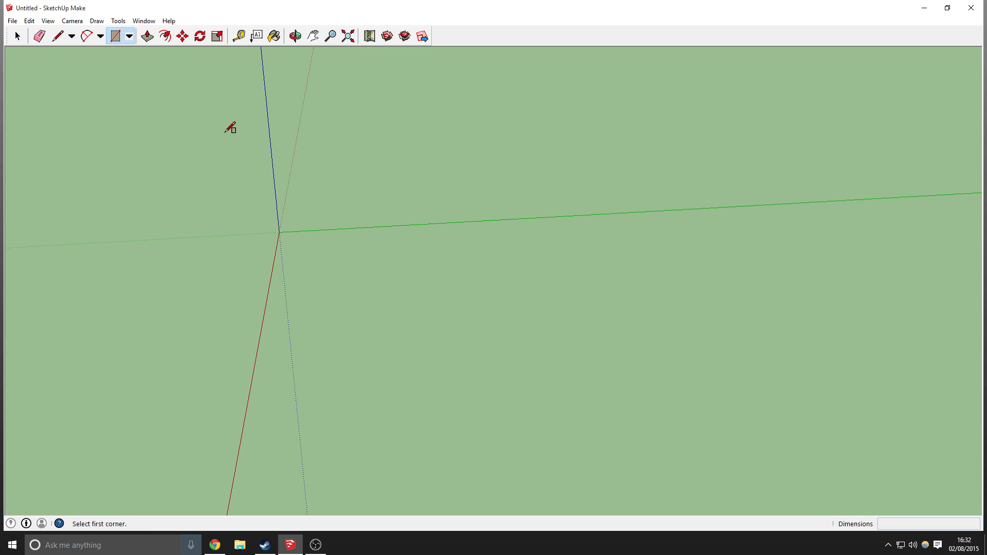
left_click(279, 232)
middle_click_drag(692, 361, 480, 291, "shift")
scroll(587, 254, "down", 2)
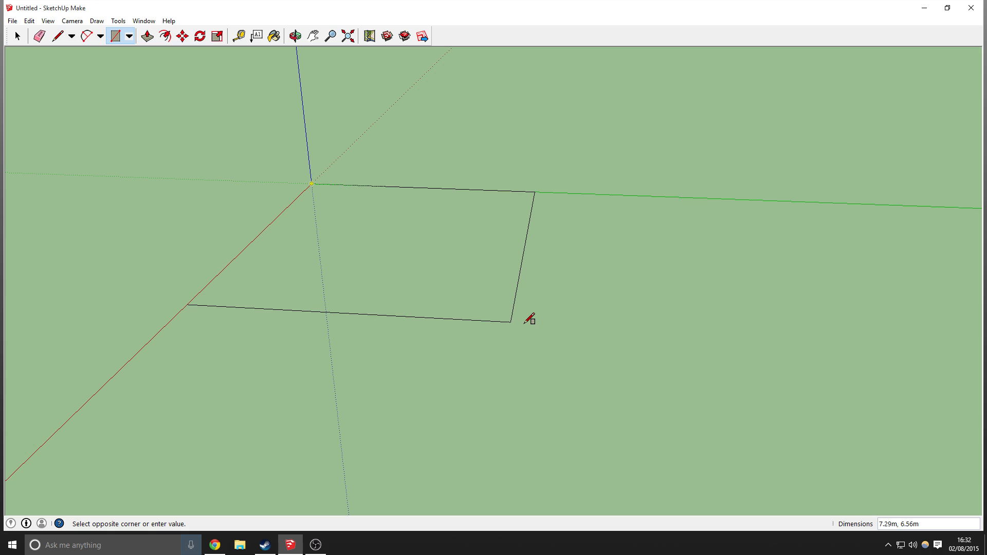
left_click(559, 364)
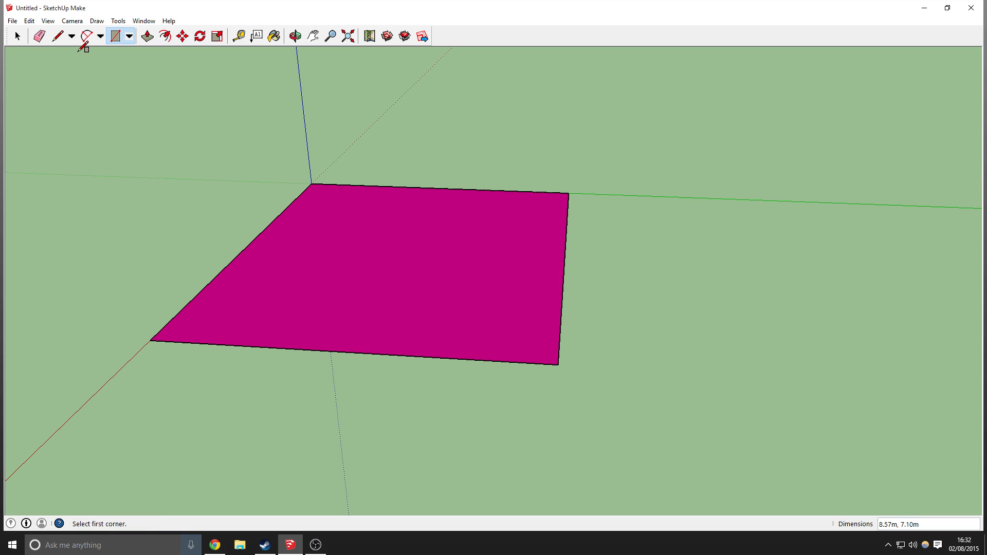
Reverse the floor rectangle's face so its front side points upward
left_click(18, 35)
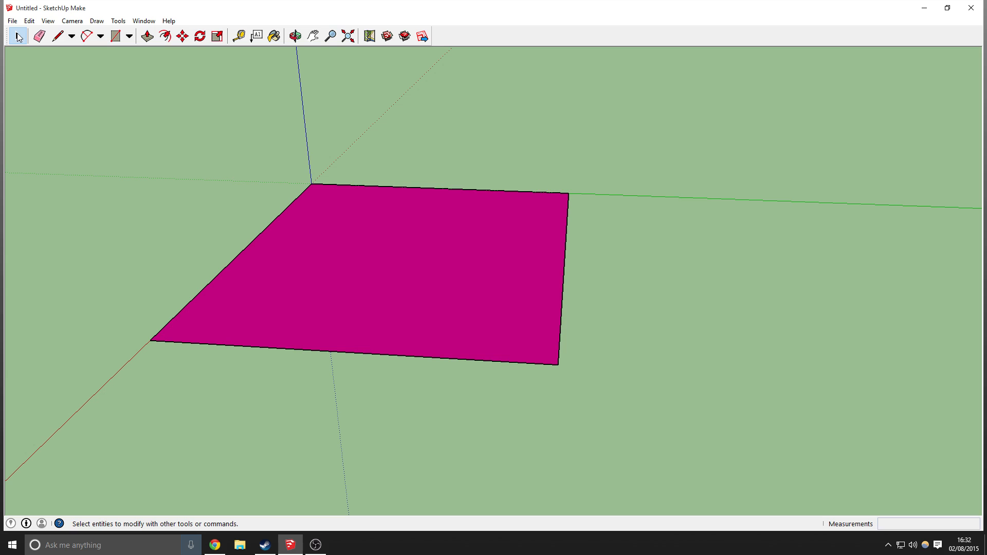
right_click(393, 205)
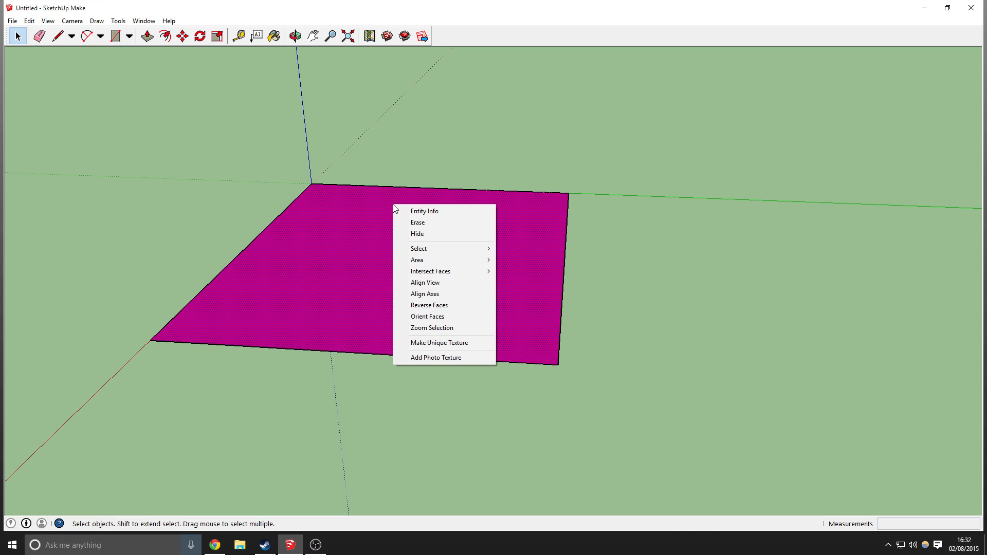
left_click(452, 308)
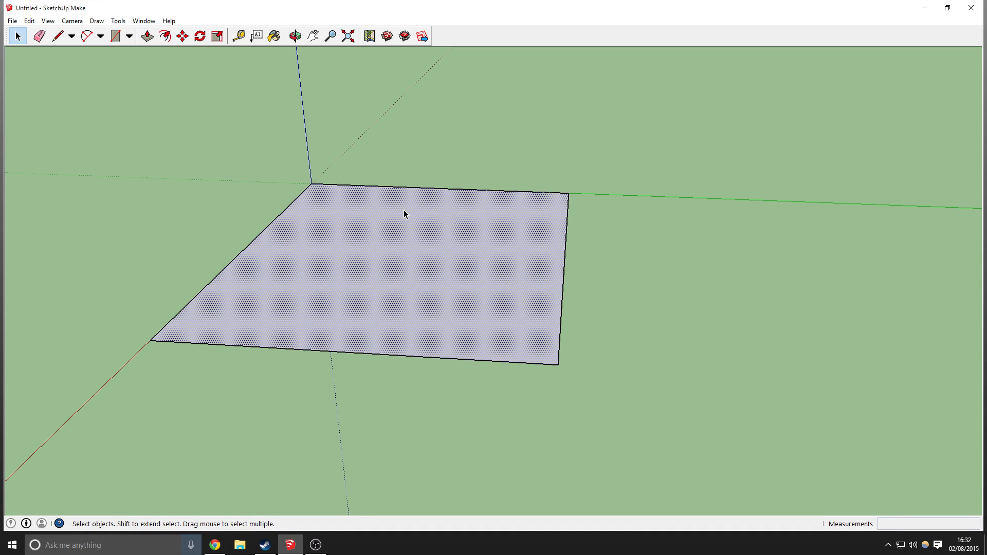
middle_click_drag(392, 210, 619, 220)
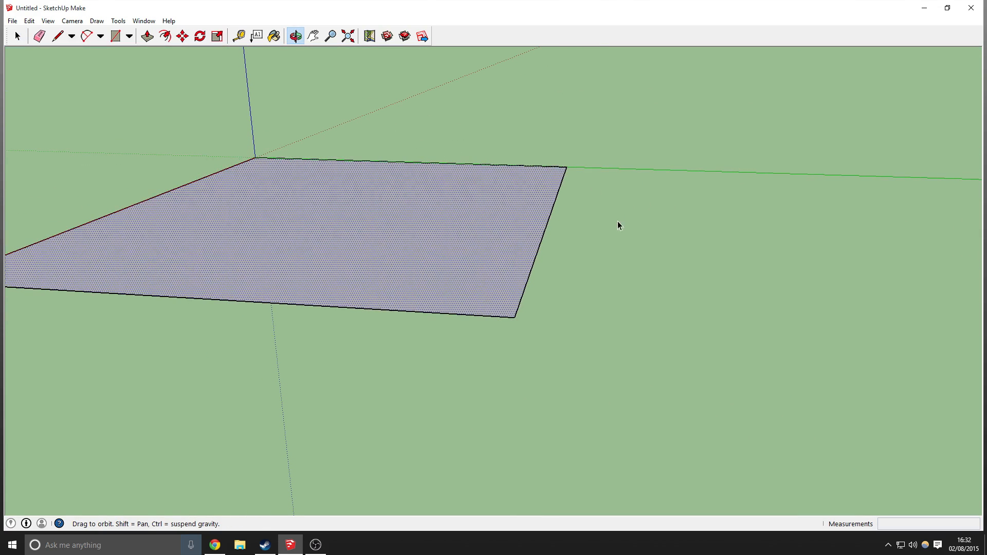
middle_click_drag(553, 199, 647, 225)
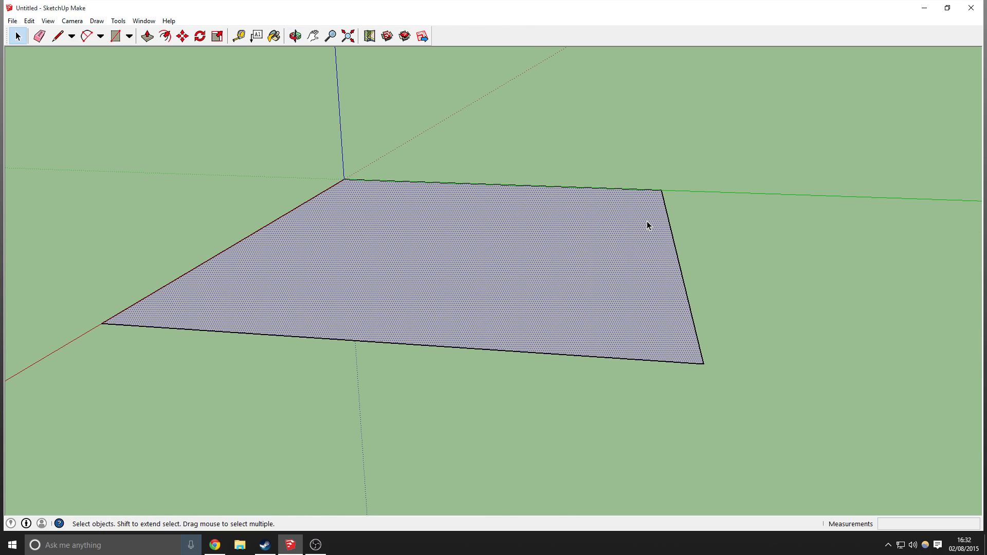
Draw a thin wall rectangle along the floor's red-axis edge, about 8.57 m by 0.13 m
left_click(114, 36)
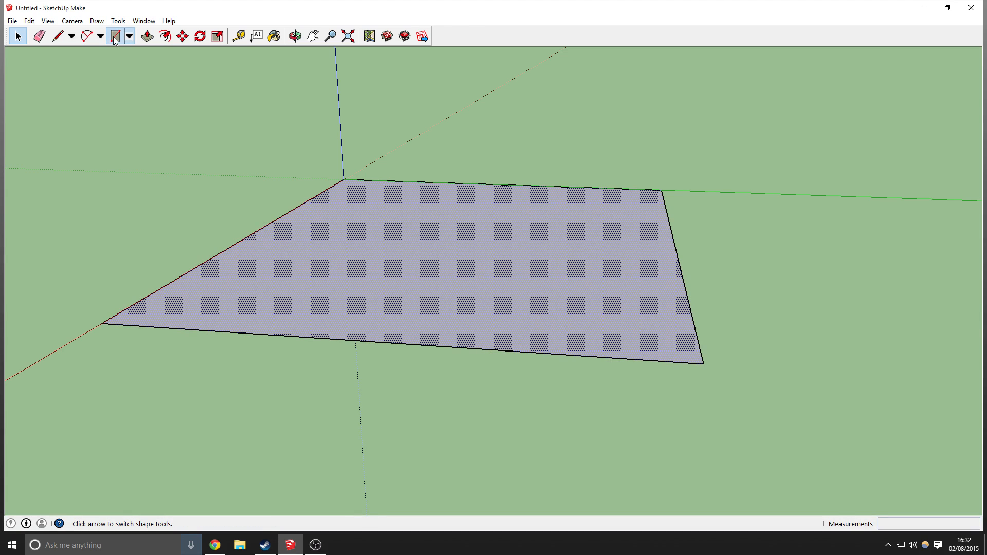
left_click(17, 36)
left_click(142, 133)
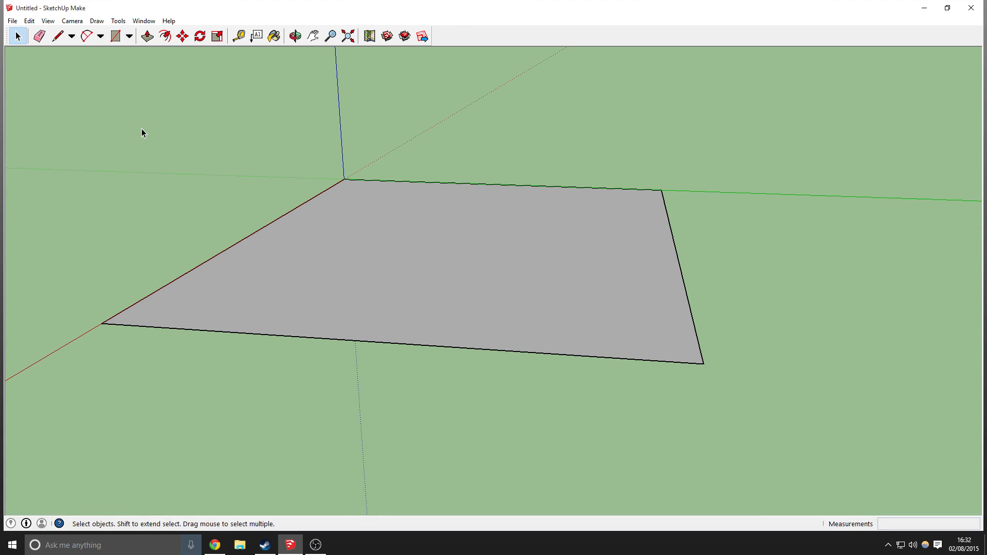
left_click(115, 36)
left_click(344, 179)
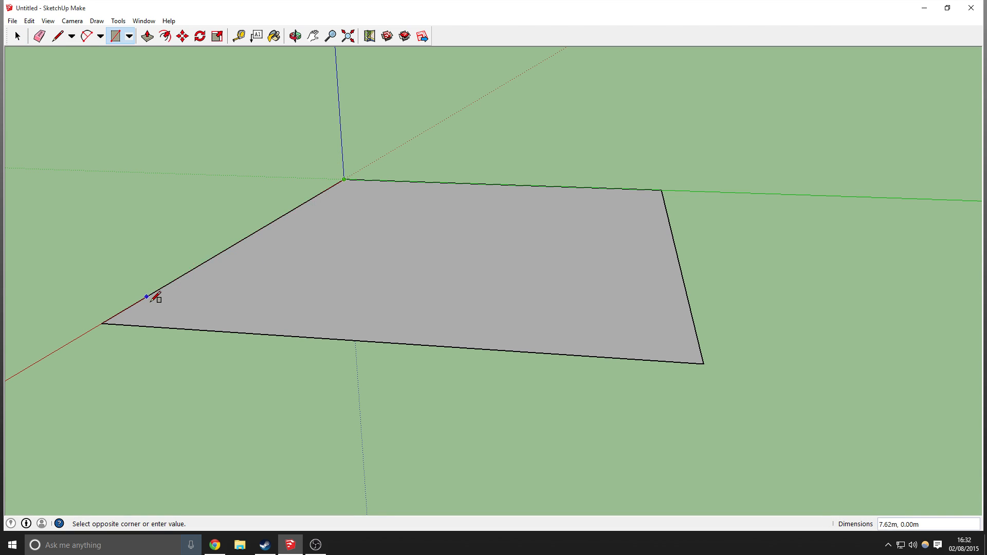
left_click(115, 324)
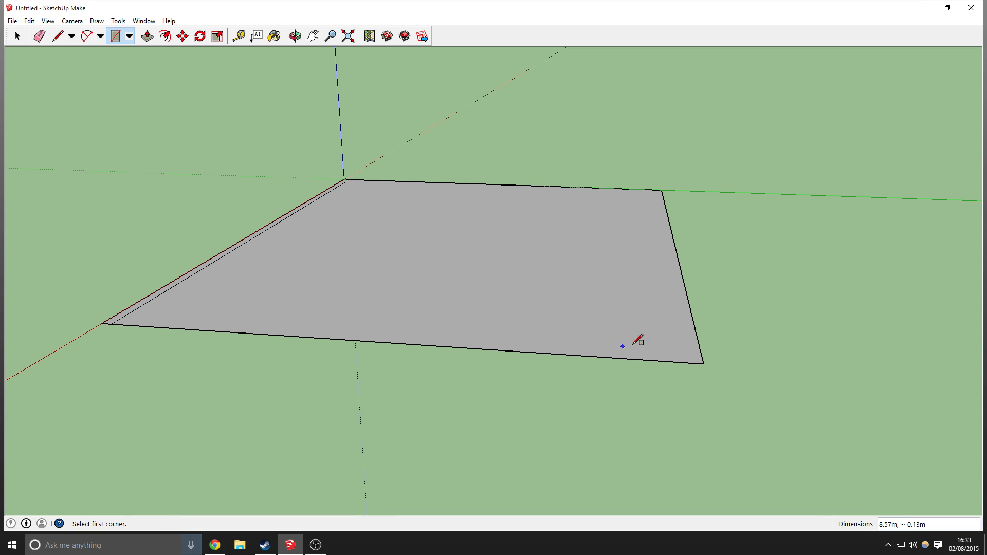
middle_click_drag(705, 326, 586, 326)
Draw wall rectangles along the other three floor edges, about 0.19 m wide opposite the green axis and about 0.50 m wide along it
left_click(104, 324)
left_click(660, 391)
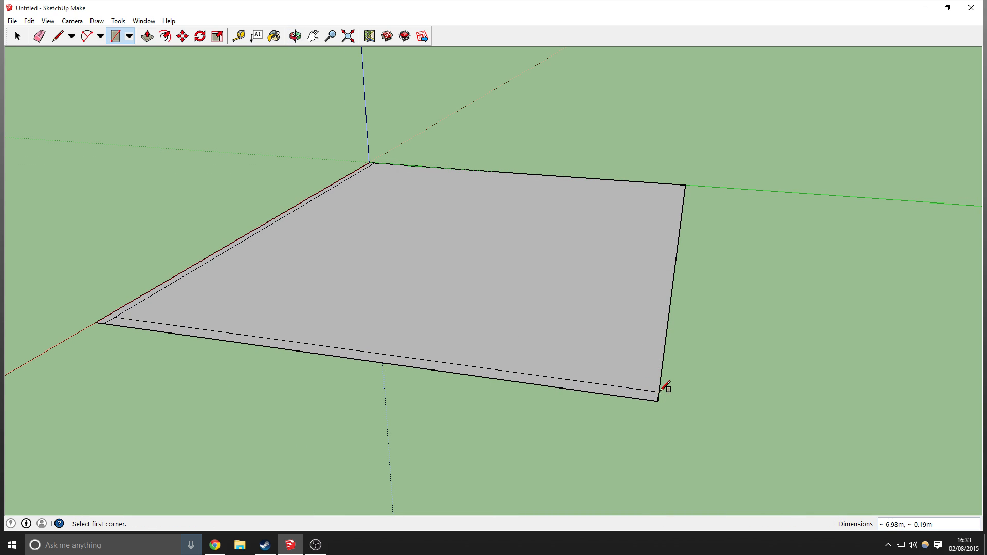
left_click(660, 391)
left_click(676, 190)
left_click(676, 190)
left_click(370, 163)
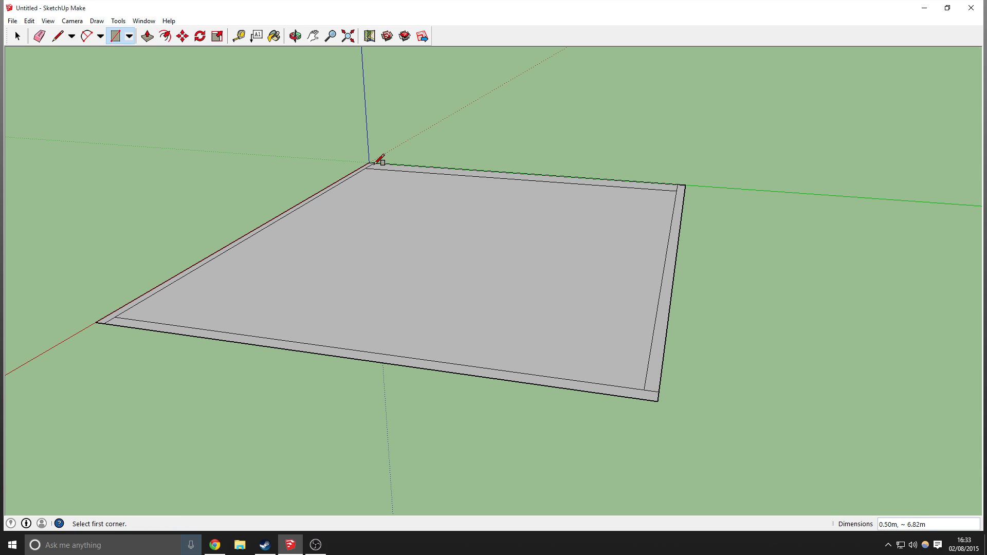
Erase the short overlapping lines at the floor's corners to merge the four wall strips into one outline
middle_click_drag(374, 161, 642, 200)
left_click(39, 36)
mouse_move(514, 227)
middle_mouse_down()
mouse_move(426, 340)
mouse_move(428, 160)
middle_mouse_up()
scroll(225, 344, "up", 3)
left_click(262, 354)
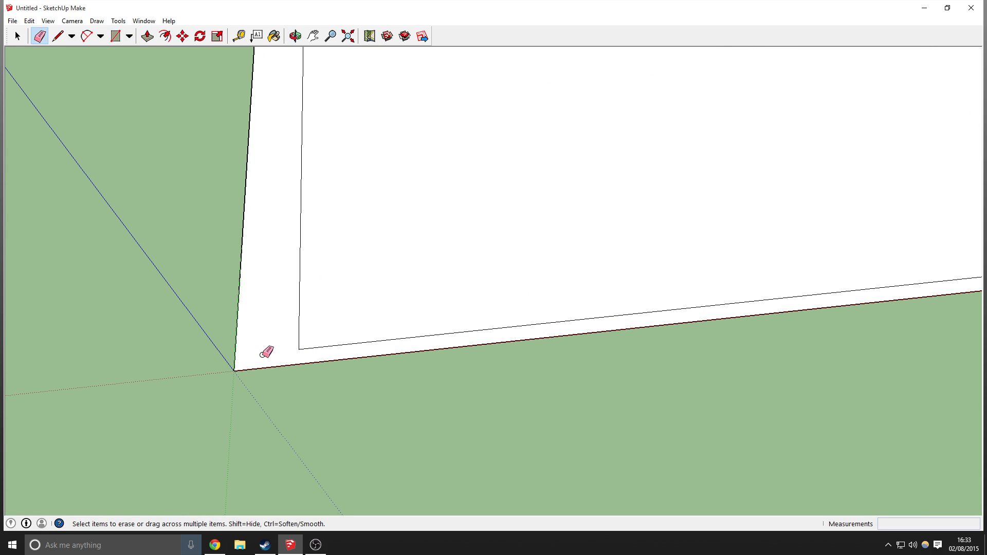
middle_click_drag(743, 199, 11, 221, "shift")
middle_click_drag(396, 219, 282, 222, "shift")
left_click(296, 274)
middle_click_drag(316, 103, 319, 202, "shift")
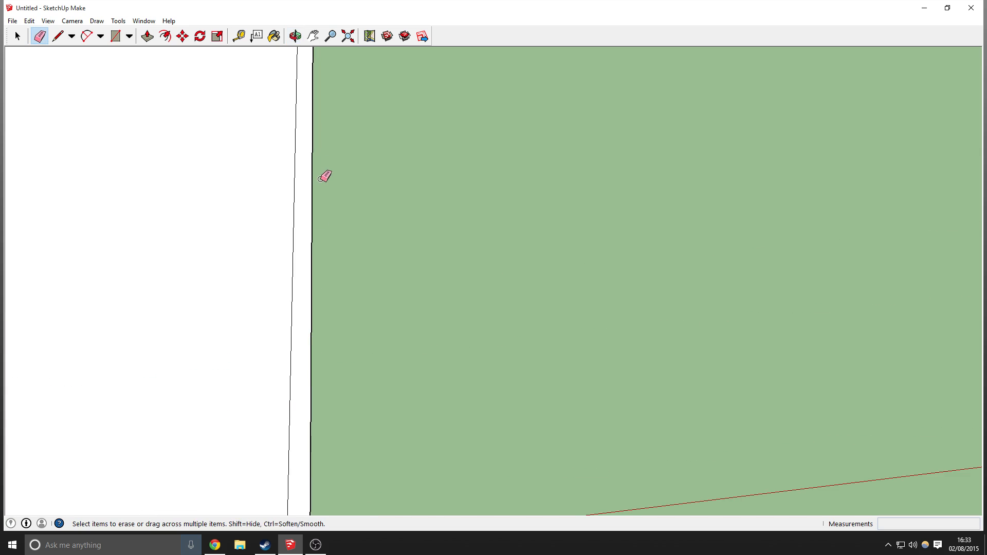
middle_click_drag(329, 119, 356, 212, "shift")
left_click(335, 180)
middle_click_drag(120, 227, 724, 200, "shift")
left_click(328, 211)
mouse_move(330, 220)
middle_mouse_down()
mouse_move(521, 185)
mouse_move(390, 154)
middle_mouse_up()
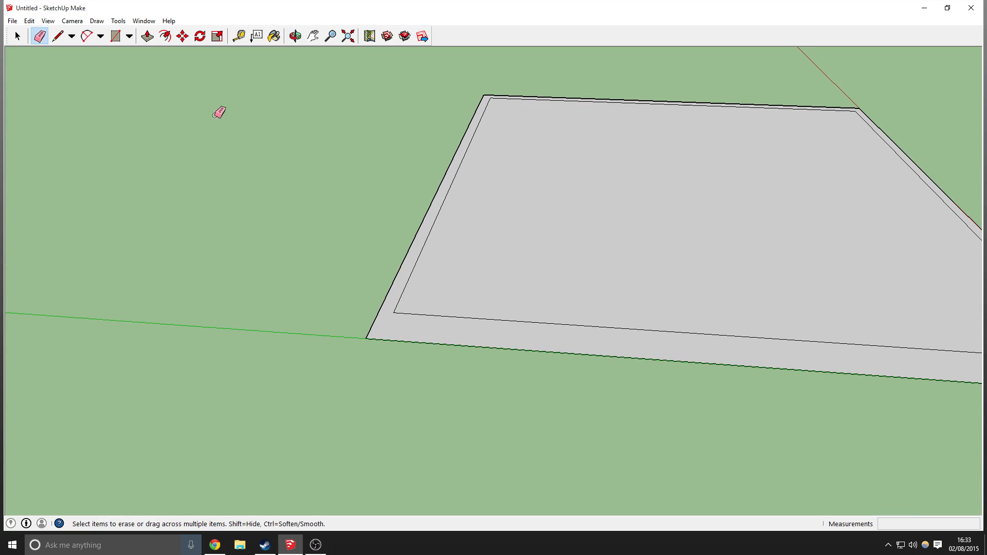
Try to pull the wall outline up about 1.77 m with Push/Pull
left_click(148, 36)
left_click_drag(388, 324, 388, 185)
middle_click_drag(389, 185, 632, 156)
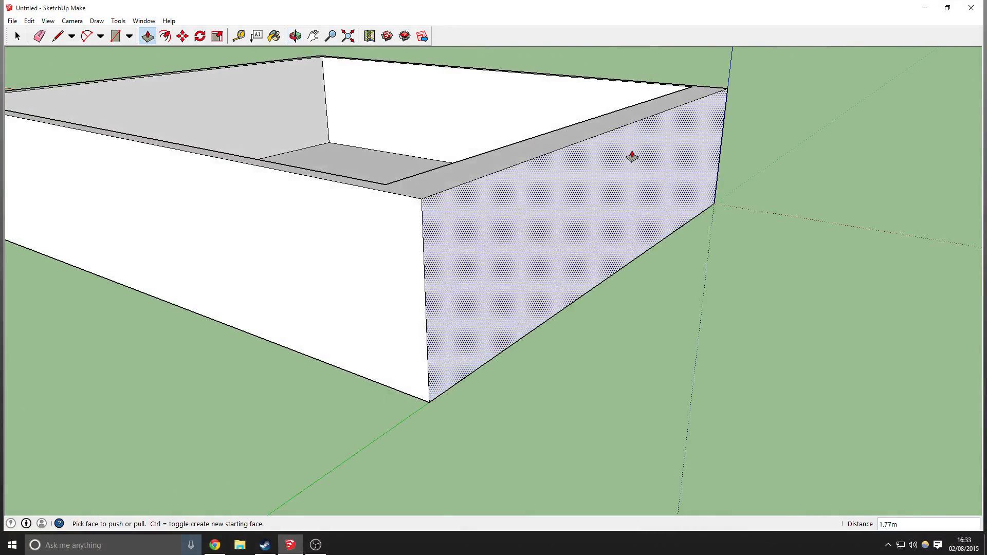
key("ctrl+z")
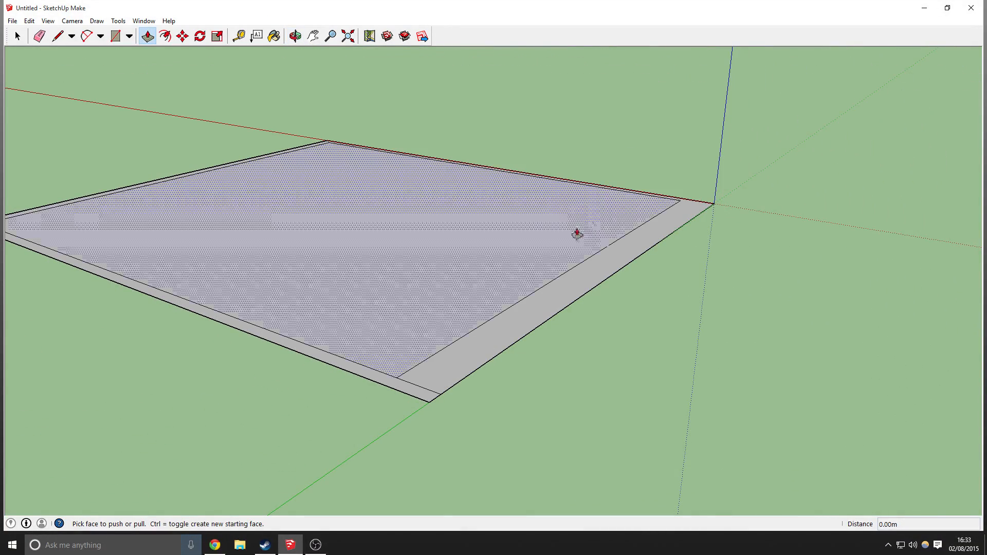
Try to pull the wall outline and the separate end strip up about 2.05 m
left_click_drag(487, 337, 503, 154)
left_click_drag(427, 404, 474, 172)
middle_click_drag(474, 172, 335, 287)
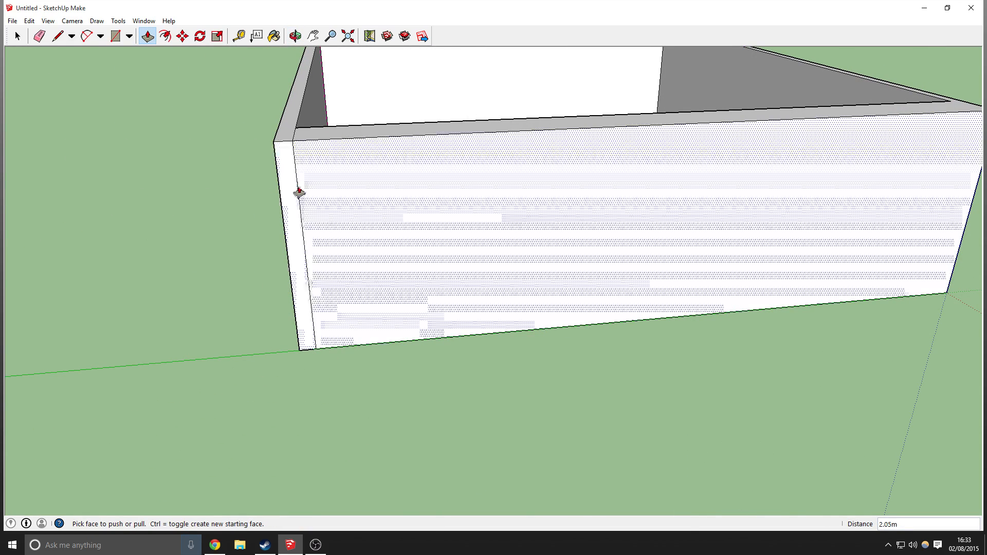
scroll(298, 193, "up", 2)
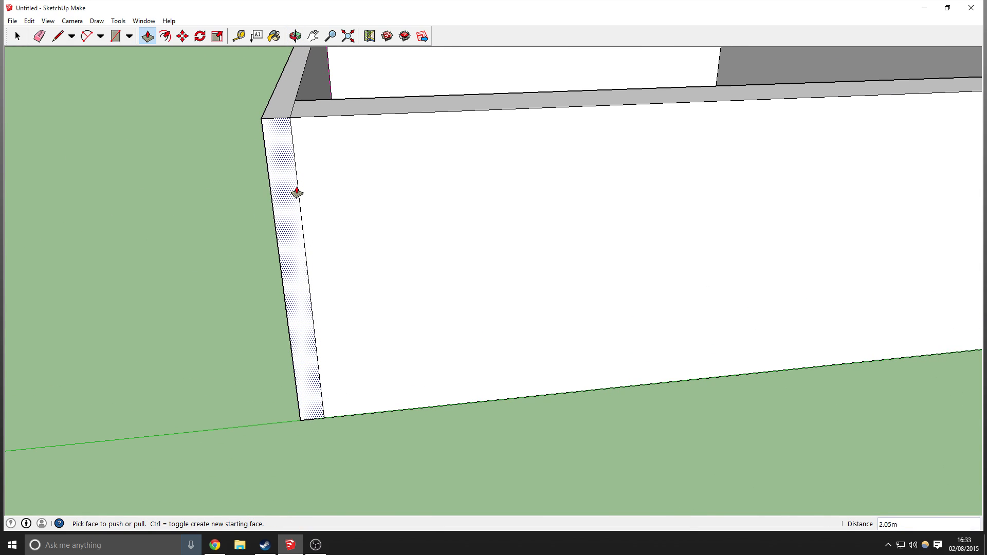
middle_click_drag(291, 88, 353, 110)
key("ctrl+z")
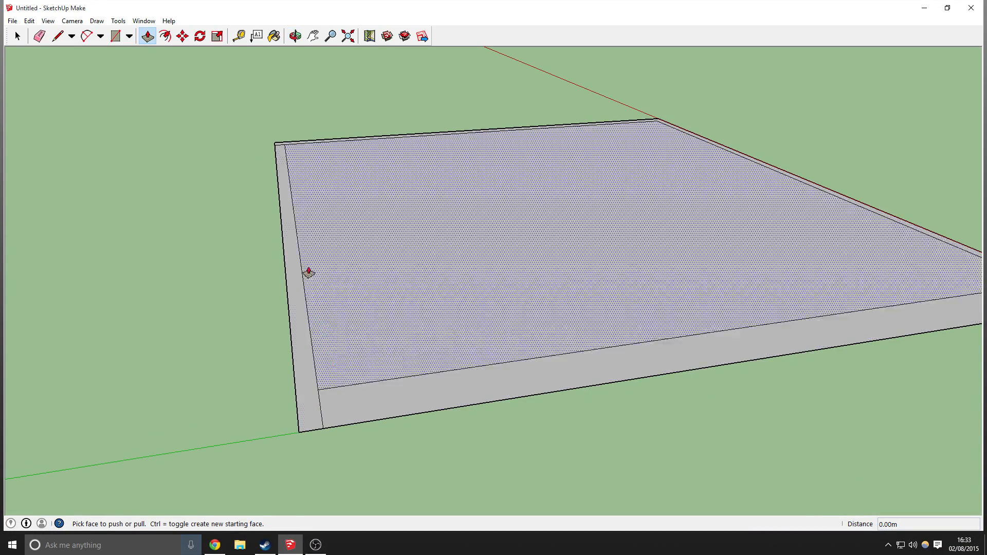
Erase the leftover corner lines that still divide the wall outline
left_click(44, 39)
scroll(280, 146, "up", 2)
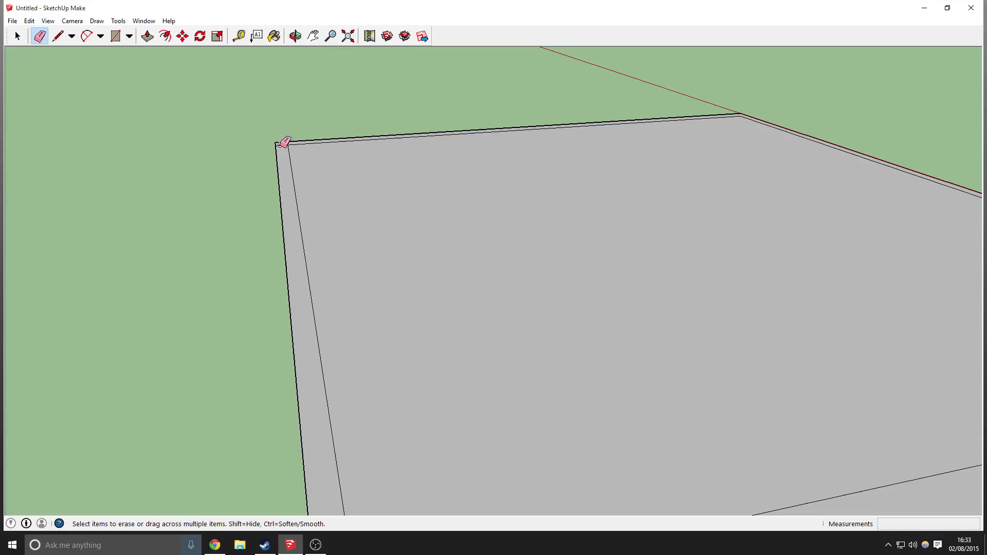
scroll(315, 430, "down", 1)
scroll(448, 417, "down", 3)
mouse_move(467, 419)
middle_mouse_down()
mouse_move(474, 344)
mouse_move(458, 337)
middle_mouse_up()
Pull the wall outline up into walls and push the inner face of the thick green-axis wall back 0.31 m
left_click(148, 35)
mouse_move(455, 439)
left_mouse_down()
mouse_move(441, 353)
mouse_move(448, 299)
left_mouse_up()
middle_click_drag(585, 211, 199, 229)
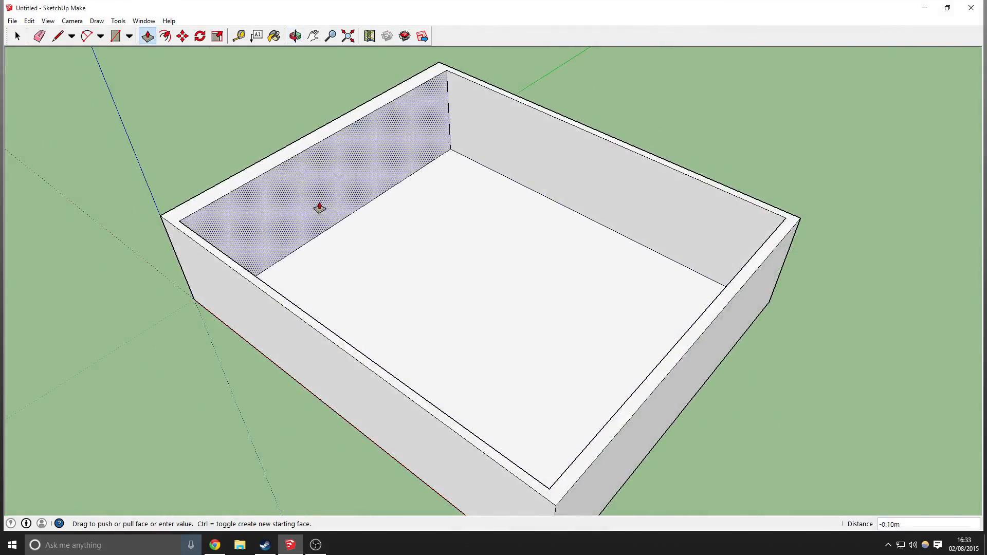
middle_click_drag(469, 183, 763, 269)
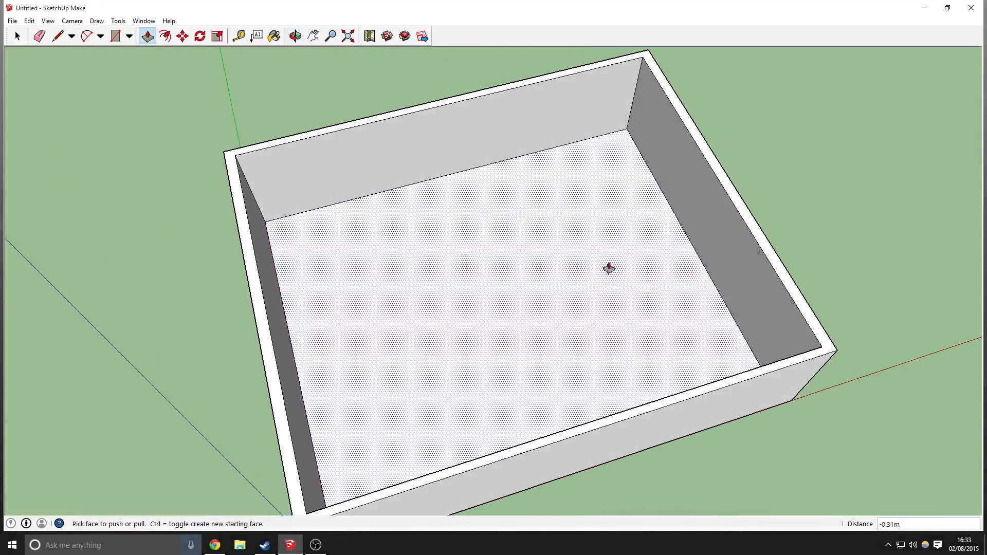
middle_click_drag(496, 260, 489, 161)
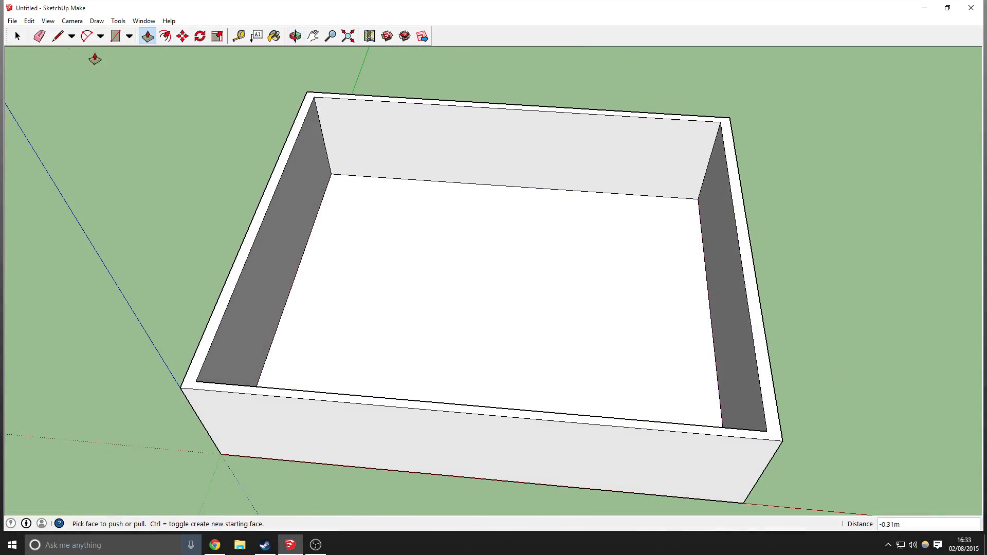
Draw a 2.10 m vertical line on the side wall's inner face and a line about 3.41 m from its midpoint to the corner
left_click(57, 39)
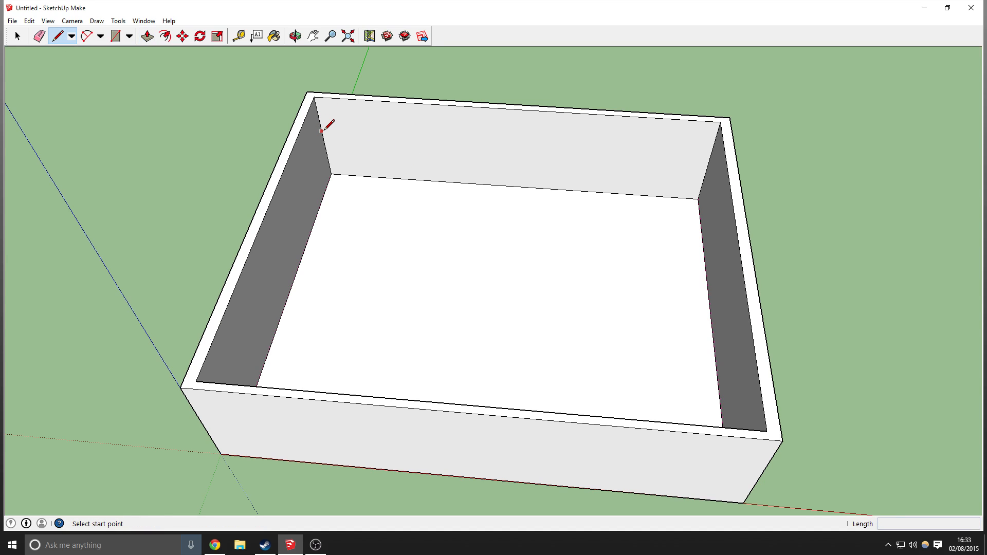
middle_click_drag(293, 281, 216, 273)
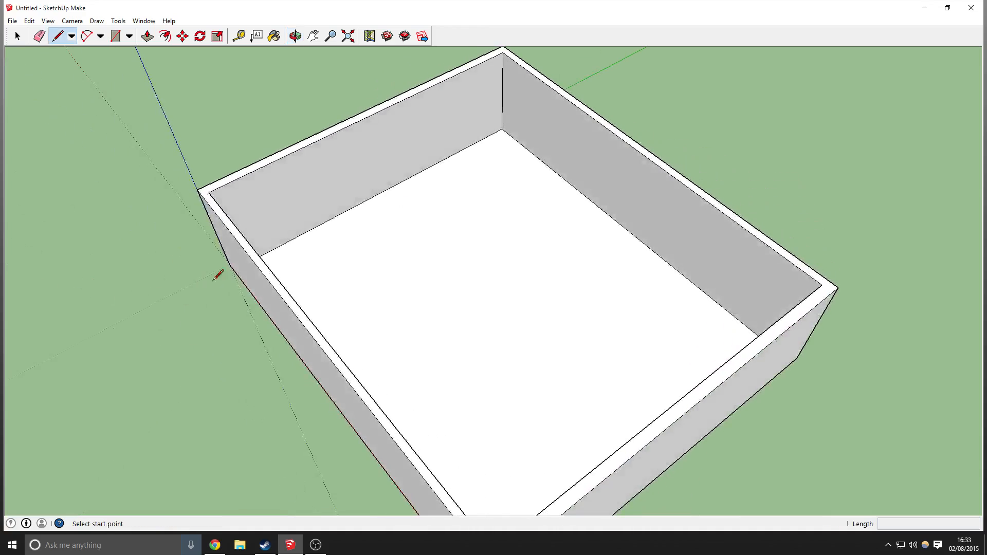
left_click(381, 192)
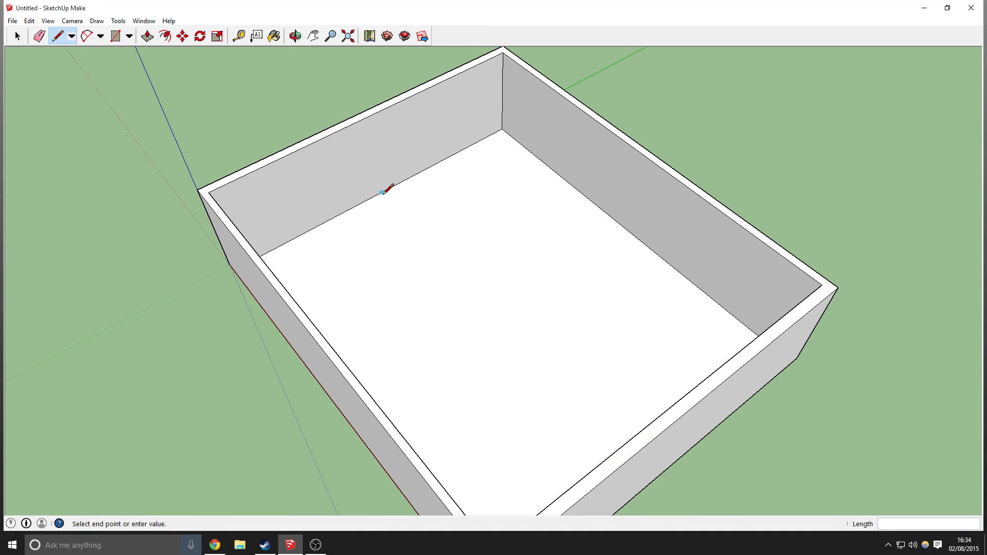
left_click(369, 116)
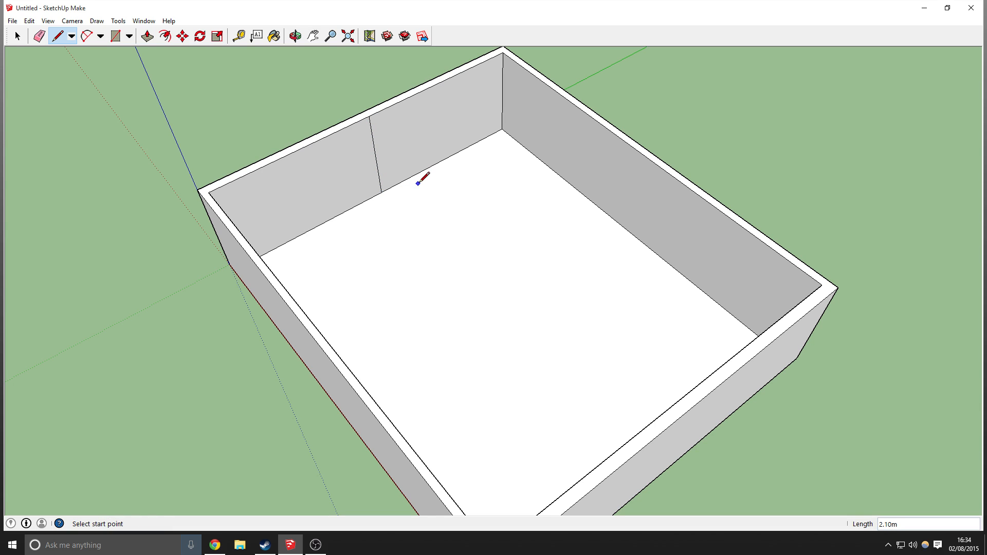
left_click(375, 156)
left_click(502, 93)
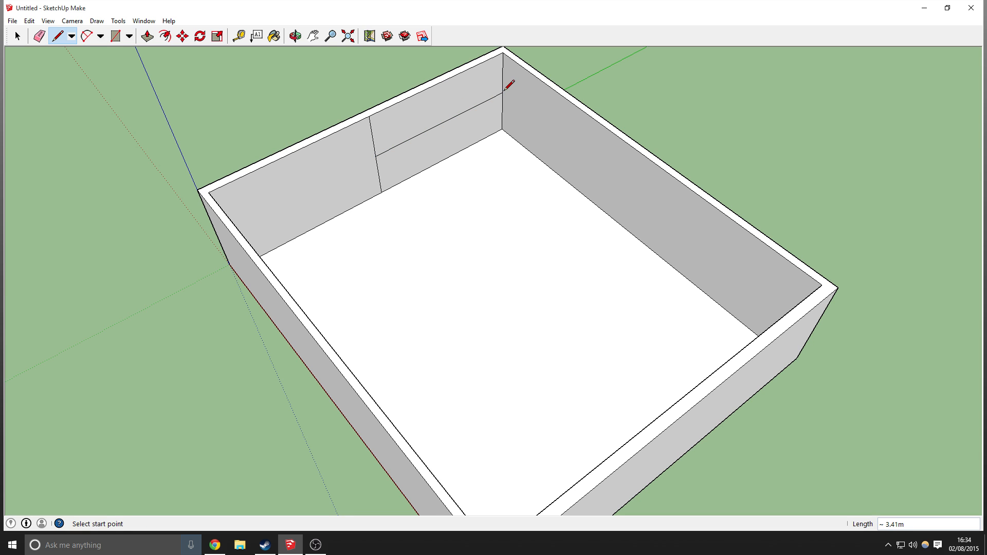
Draw lines about 8.18 m long across the back wall at mid height and across the floor from the vertical line's foot
mouse_move(502, 93)
middle_mouse_down()
mouse_move(617, 161)
mouse_move(694, 148)
middle_mouse_up()
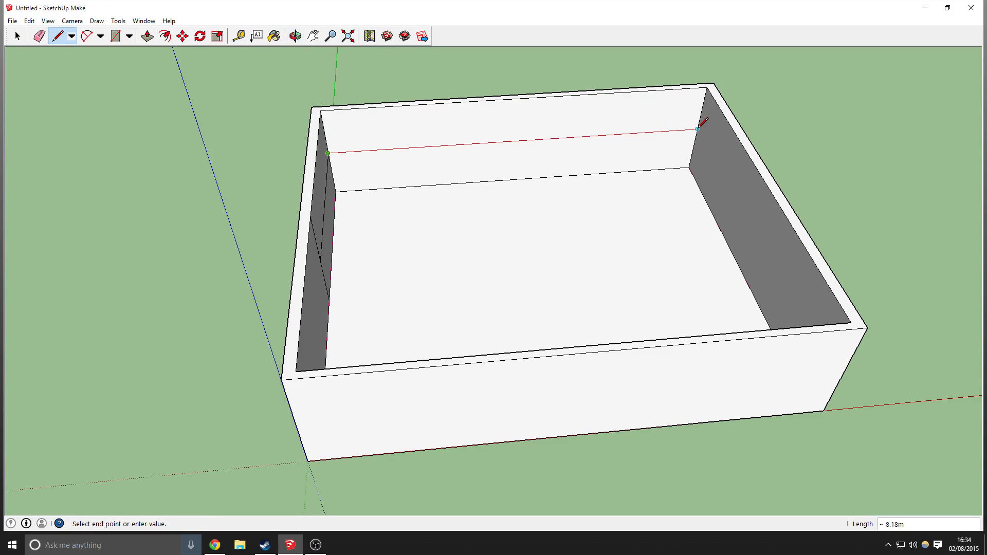
left_click(329, 300)
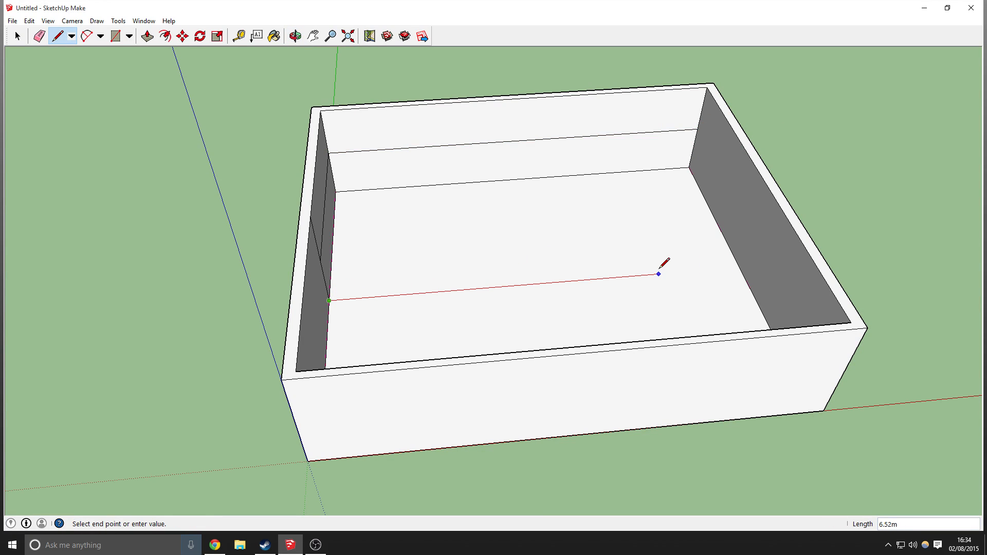
left_click(748, 226)
key("ctrl+z")
middle_click_drag(540, 287, 458, 295)
left_click(338, 272)
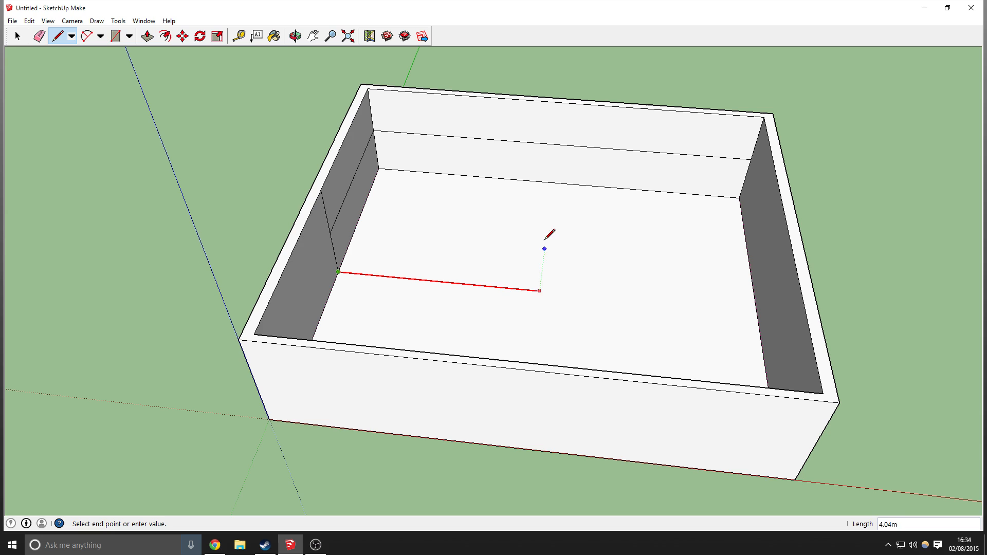
left_click(756, 187)
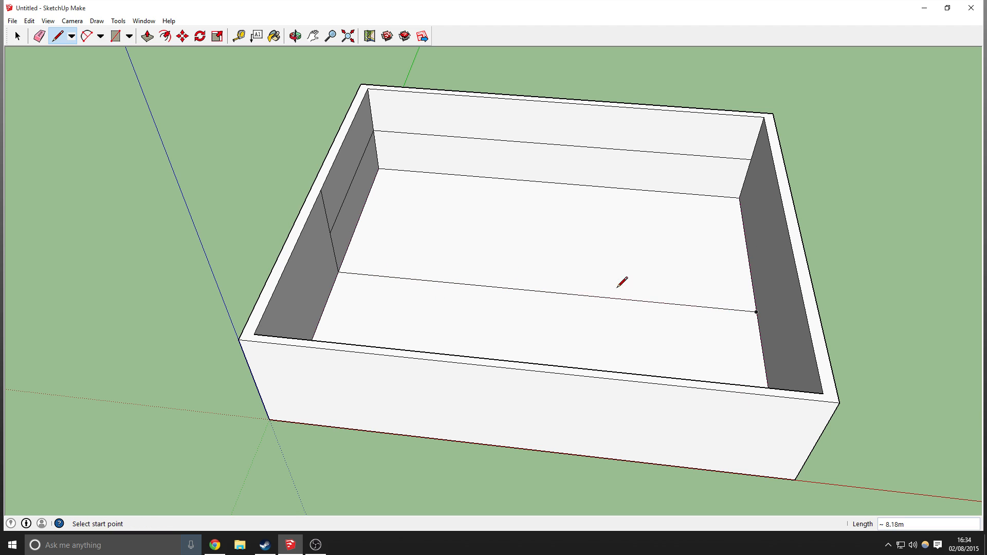
Try outlining a small rectangle about 3.29 m long on the floor between the dividing line and side wall, then erase its lines
left_click(583, 295)
left_click(587, 244)
key("Escape")
scroll(575, 237, "up", 4)
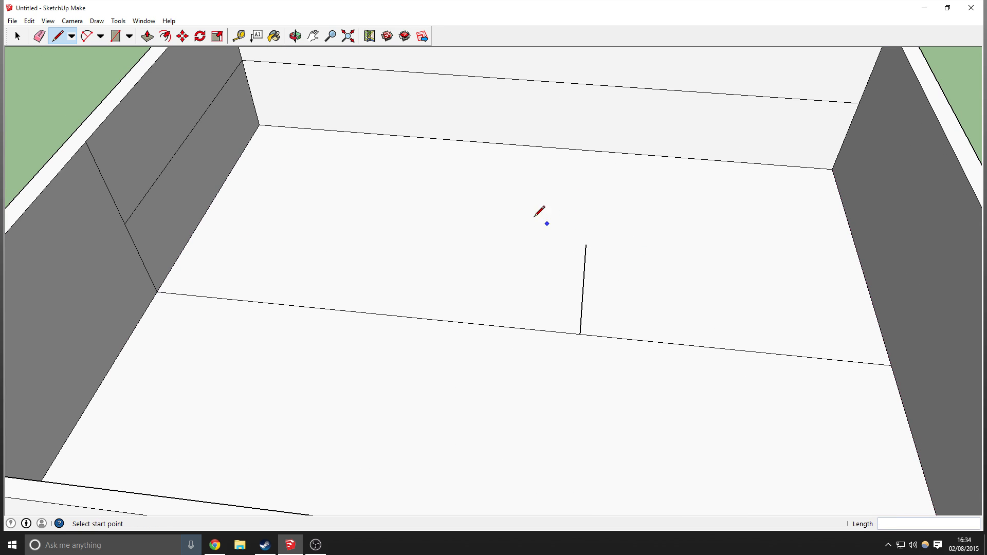
left_click(586, 244)
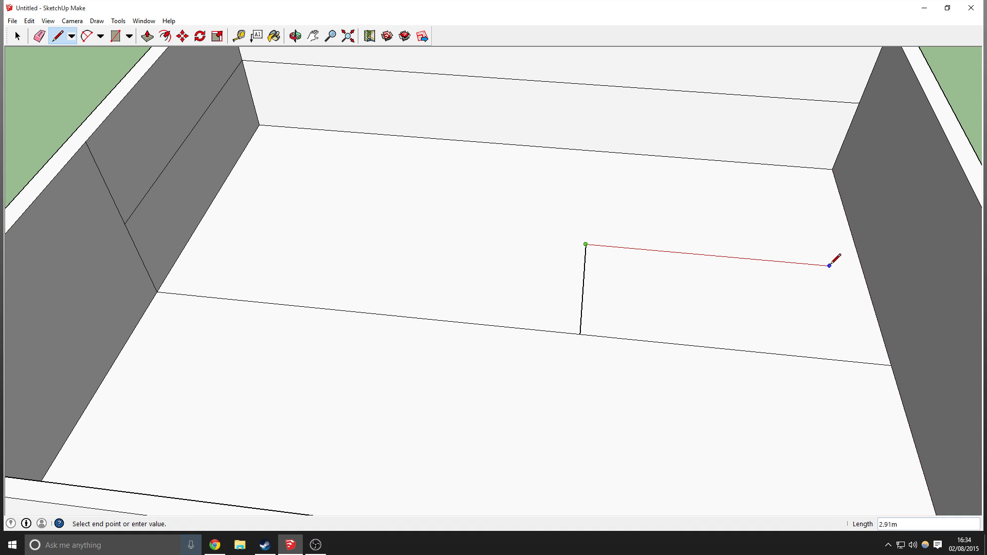
left_click(861, 267)
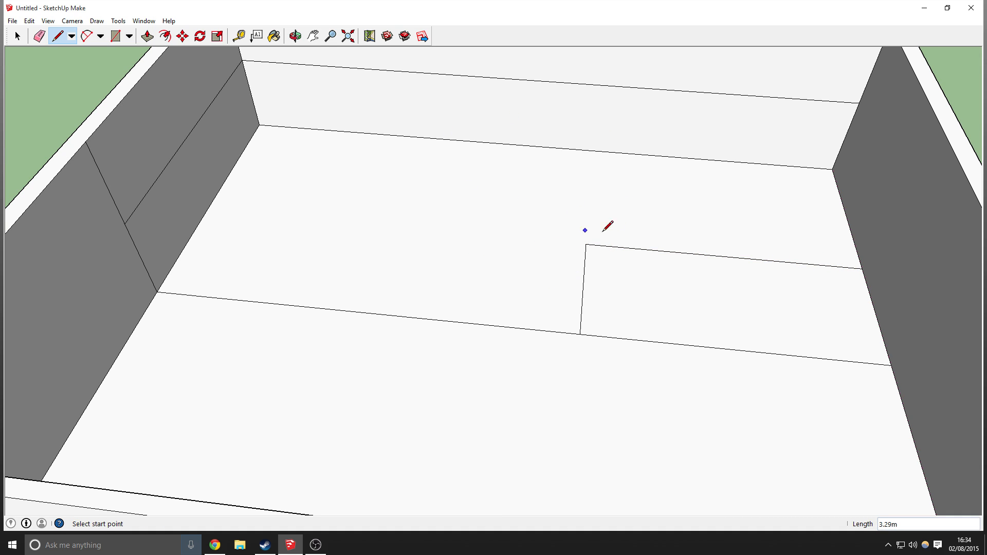
left_click(39, 36)
mouse_move(563, 270)
left_mouse_down()
mouse_move(611, 243)
mouse_move(606, 256)
left_mouse_up()
Draw a line about 3.41 m along the opposite wall and close it across the room to form a raised platform face
mouse_move(606, 255)
middle_mouse_down()
mouse_move(571, 264)
mouse_move(545, 216)
mouse_move(524, 264)
middle_mouse_up()
left_click(57, 36)
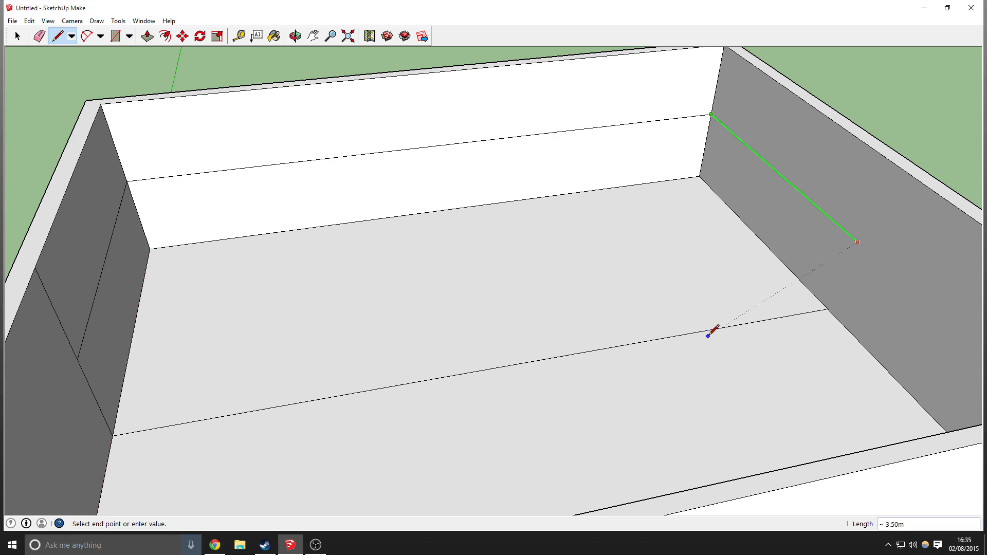
left_click(77, 360)
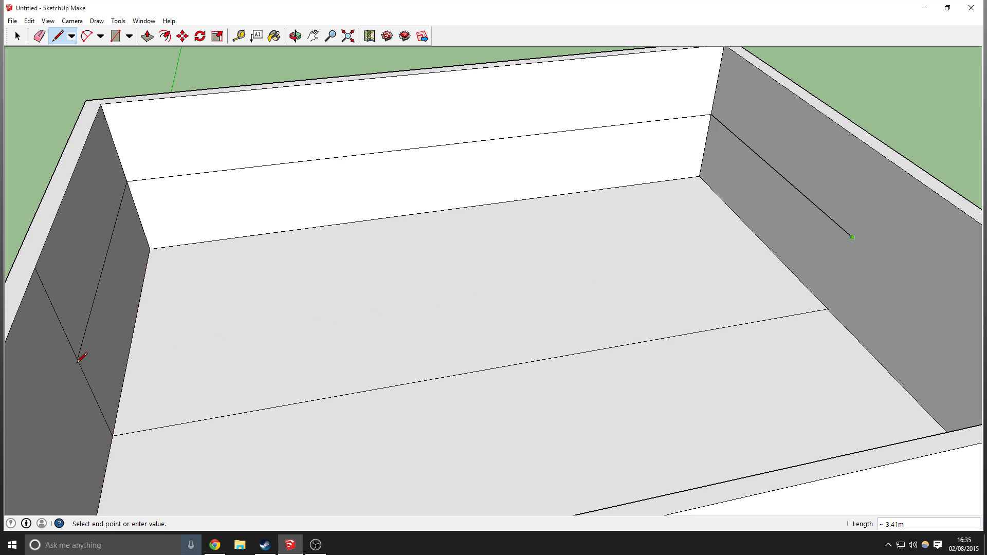
left_click(77, 358)
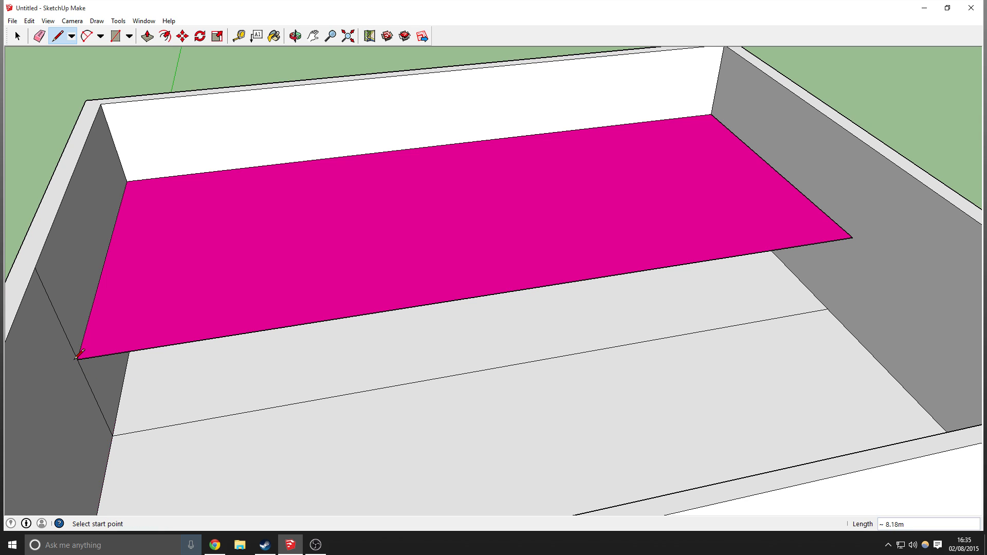
Erase the leftover construction lines on the side wall and across the floor
left_click(34, 38)
middle_click_drag(330, 394, 195, 381)
mouse_move(85, 212)
left_mouse_down()
mouse_move(248, 324)
mouse_move(309, 319)
left_mouse_up()
Pull the platform face up to a thickness of 0.14 m
middle_click_drag(370, 279, 260, 146)
left_click(147, 36)
left_click(262, 185)
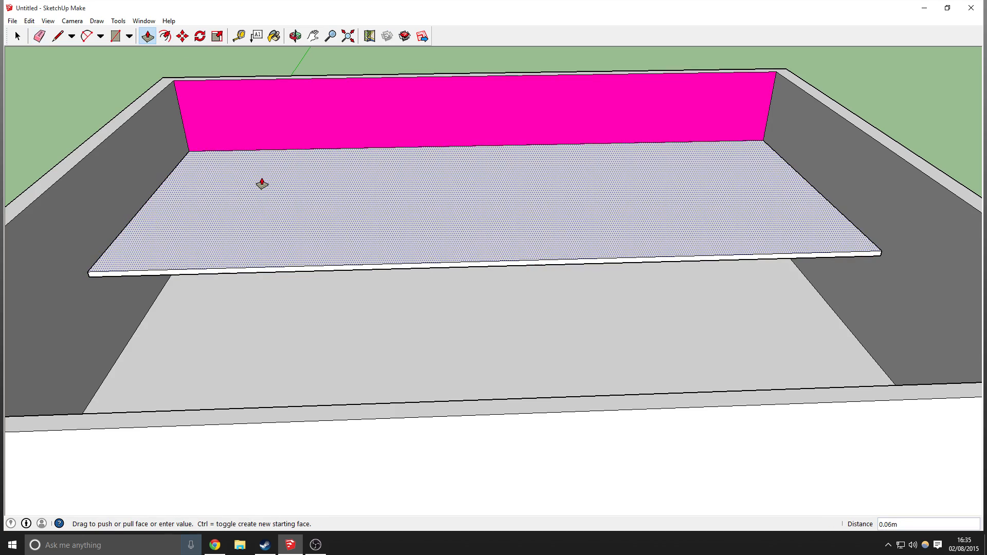
left_click(260, 177)
Reverse the magenta back wall face above the platform so its front side faces the room
middle_click_drag(406, 168, 658, 203)
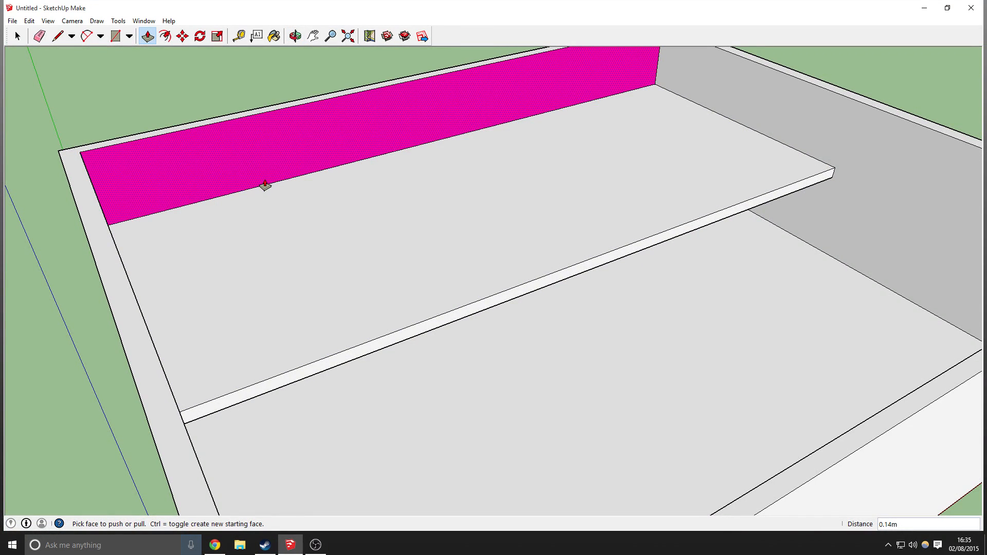
left_click(20, 36)
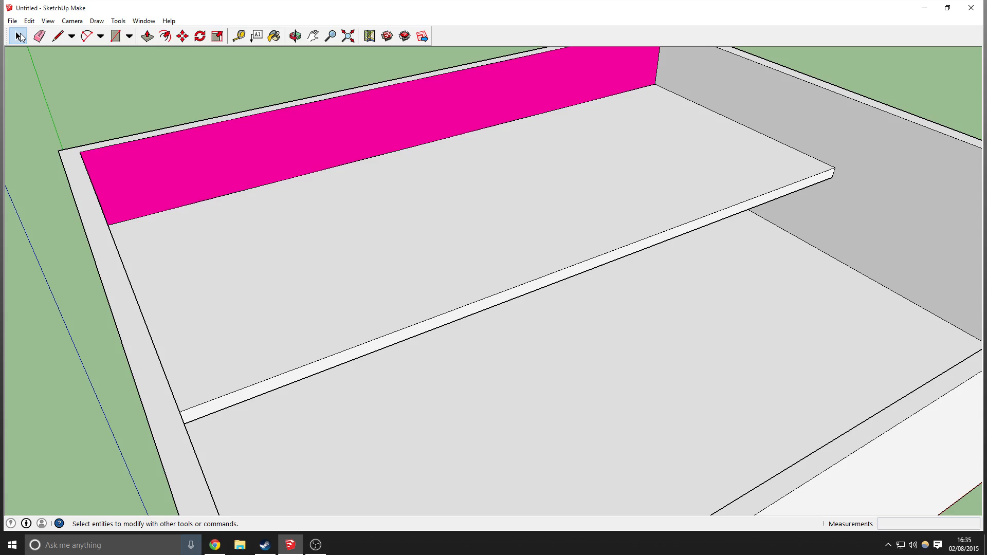
scroll(443, 183, "up", 3)
middle_click_drag(442, 183, 521, 206)
scroll(493, 184, "up", 3)
scroll(521, 204, "down", 1)
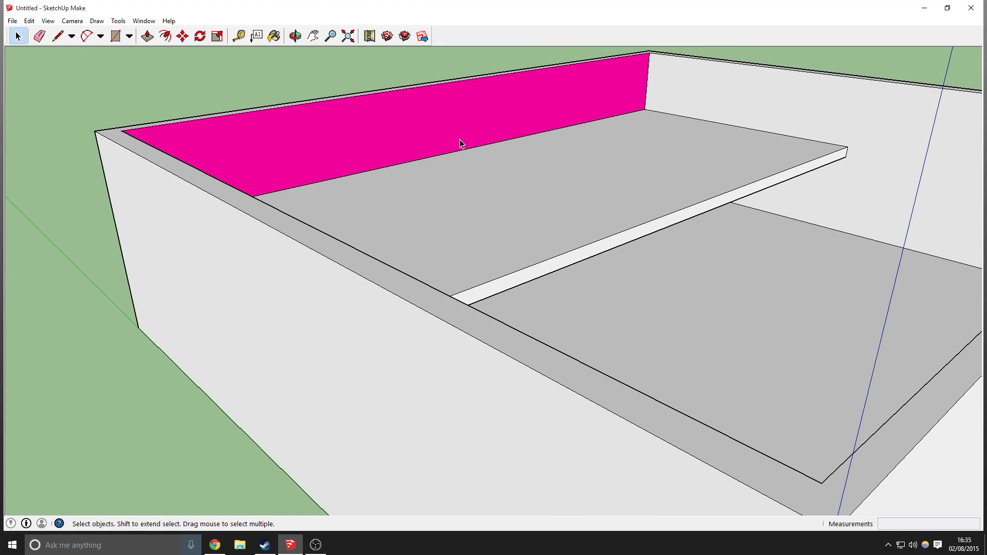
right_click(467, 108)
left_click(488, 202)
Reverse the magenta back wall face underneath the platform
middle_click_drag(900, 203, 443, 238)
scroll(427, 189, "up", 3)
middle_click_drag(427, 190, 545, 134)
right_click(473, 309)
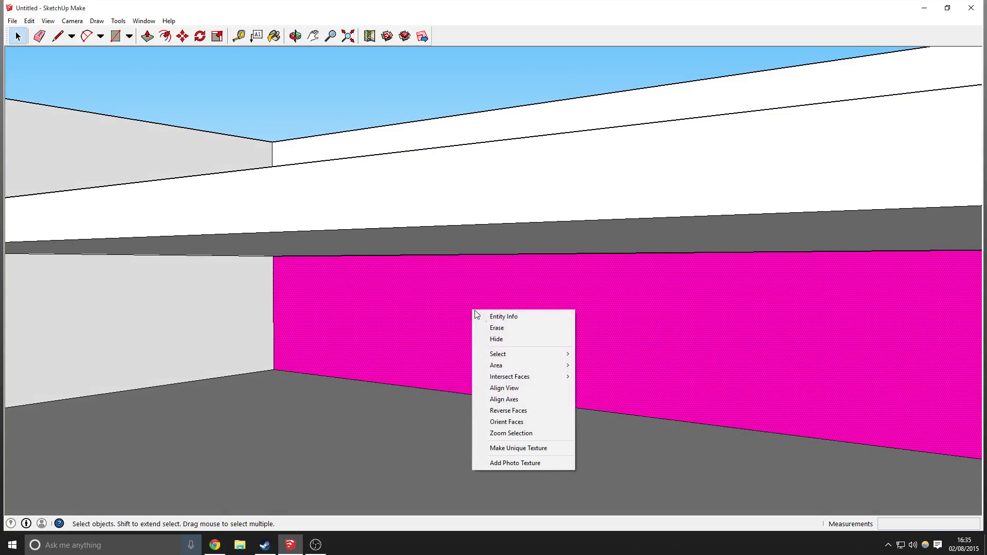
left_click(526, 409)
middle_click_drag(569, 401, 696, 231)
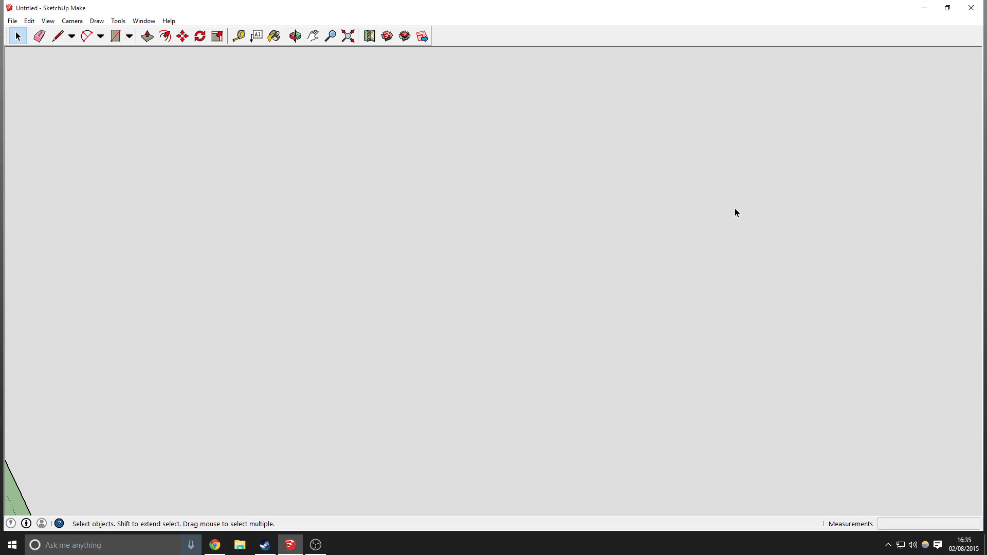
Draw two parallel sloping lines on the side wall from the platform's lower and upper edges down to the floor
scroll(736, 212, "down", 10)
middle_click_drag(772, 176, 549, 262)
scroll(433, 276, "up", 3)
scroll(399, 241, "up", 4)
left_click(57, 36)
left_click(230, 154)
left_click(506, 252)
left_click(225, 136)
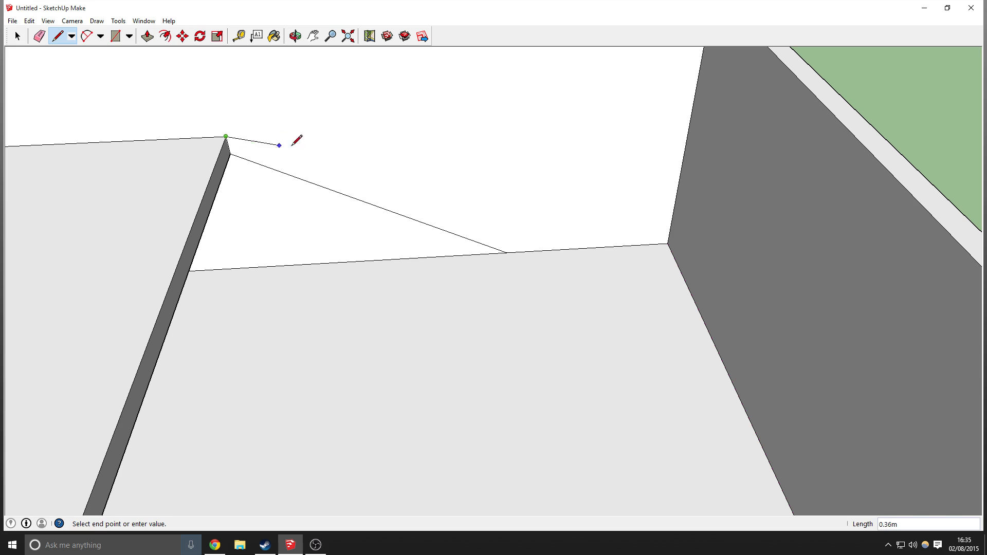
left_click(542, 244)
Pull the sloping strip 1.70 m out from the side wall to form a ramp up to the platform
key("p")
left_click(372, 201)
key("space")
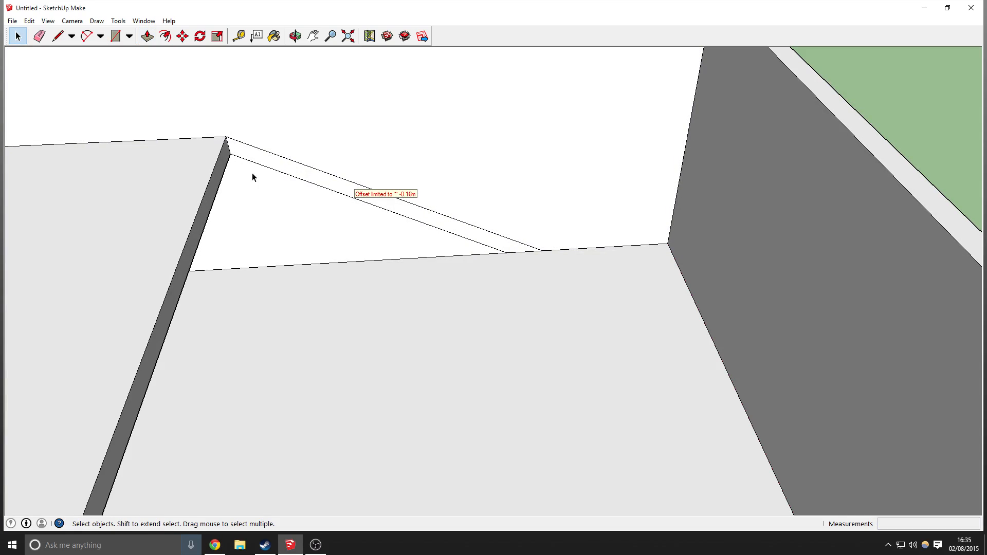
left_click(315, 178)
key("p")
left_click_drag(354, 196, 360, 326)
Set the shape tool to Circle and draw a 0.40 m line along the wall's top inner edge from the corner above the platform
mouse_move(591, 282)
middle_mouse_down()
mouse_move(612, 394)
mouse_move(641, 306)
mouse_move(509, 202)
mouse_move(569, 260)
middle_mouse_up()
scroll(534, 255, "up", 2)
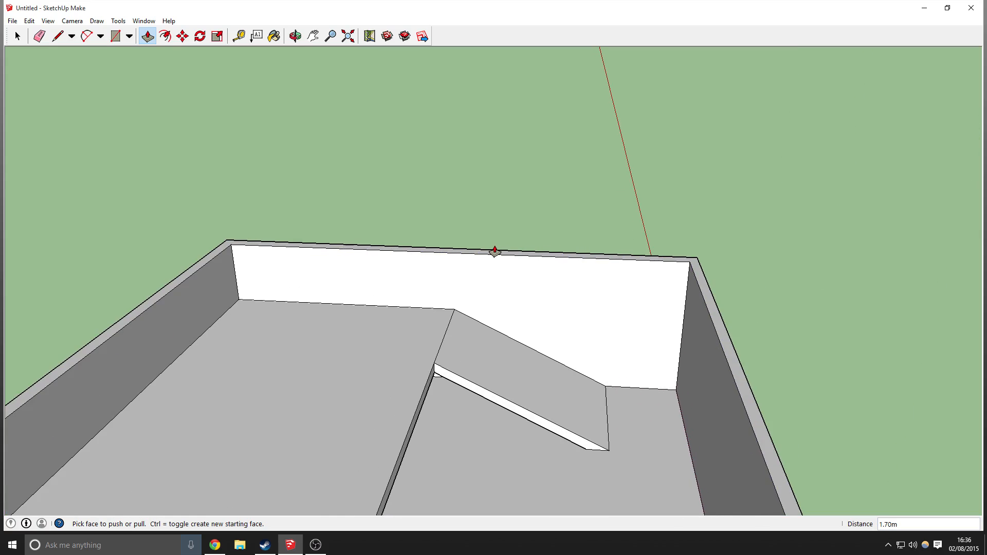
scroll(495, 252, "up", 3)
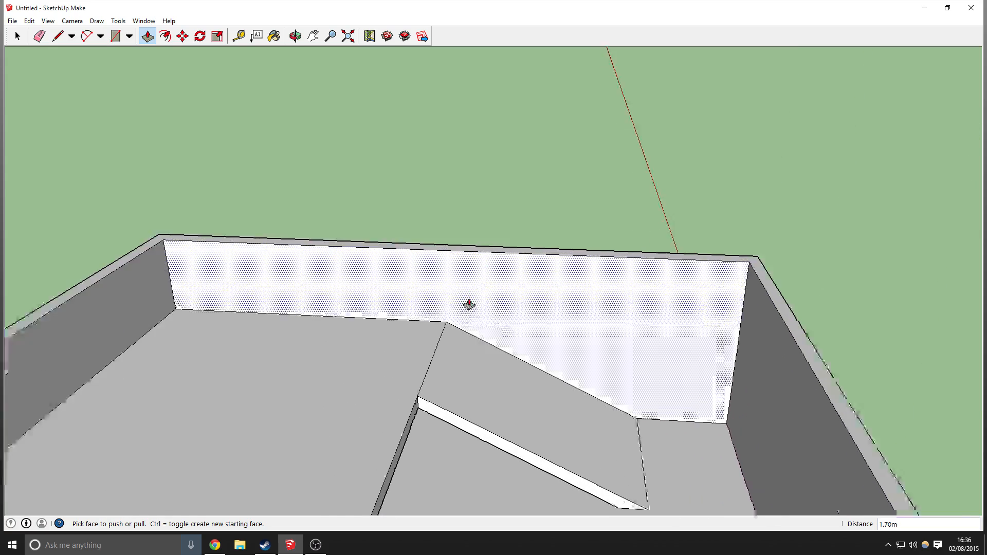
middle_click_drag(502, 379, 231, 132)
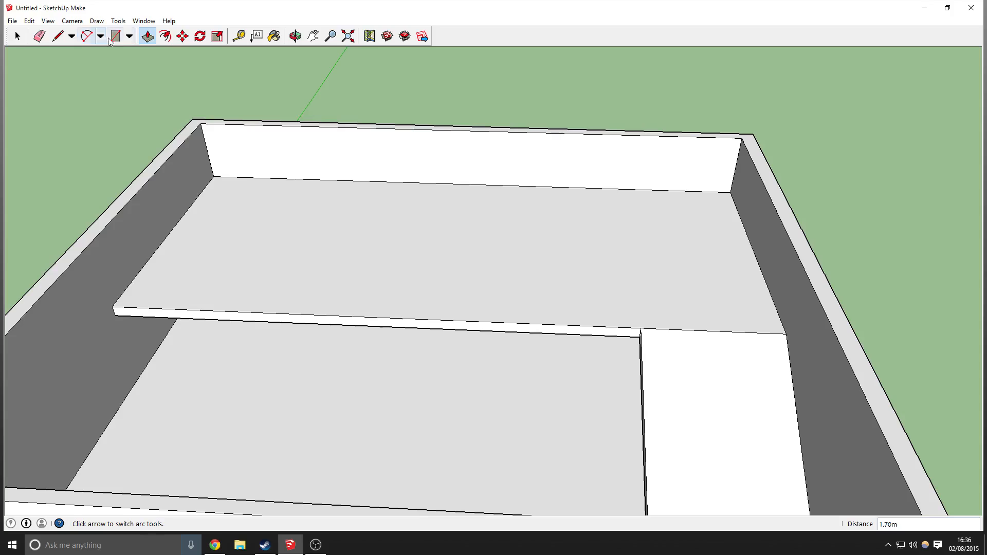
left_click(129, 36)
left_click(132, 80)
scroll(212, 147, "up", 4)
middle_click_drag(368, 183, 67, 69)
left_click(56, 35)
middle_click_drag(326, 176, 270, 121)
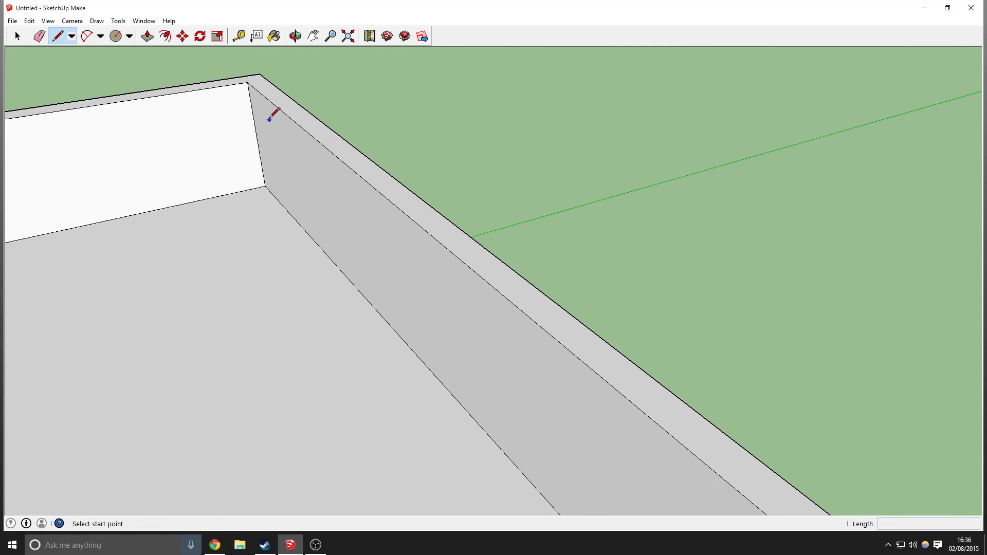
left_click(248, 82)
left_click(199, 90)
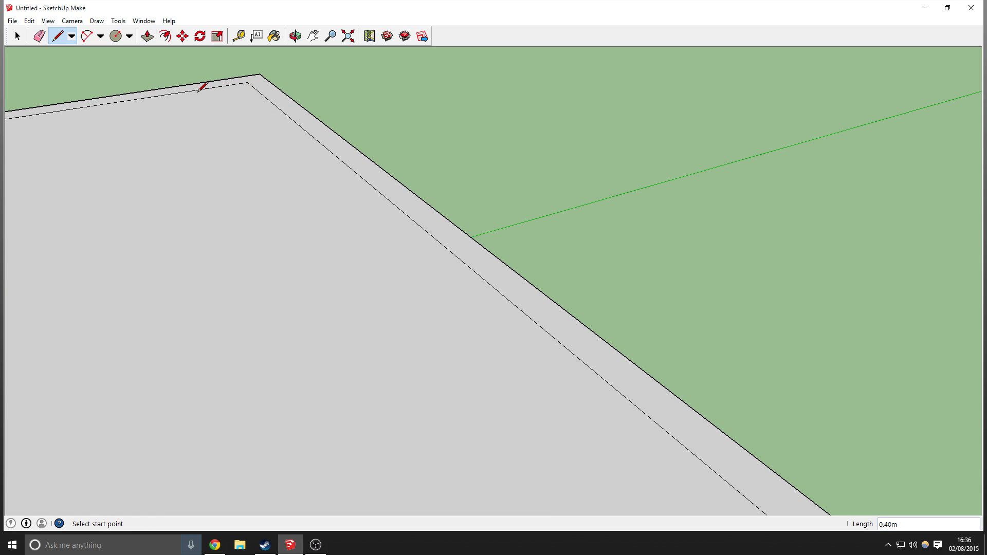
Delete the stray face that covers the top of the room
key("space")
left_click(232, 280)
key("Delete")
key("e")
Draw a grid two columns wide and four rows high on the wall beside the corner above the platform
key("l")
left_click(197, 91)
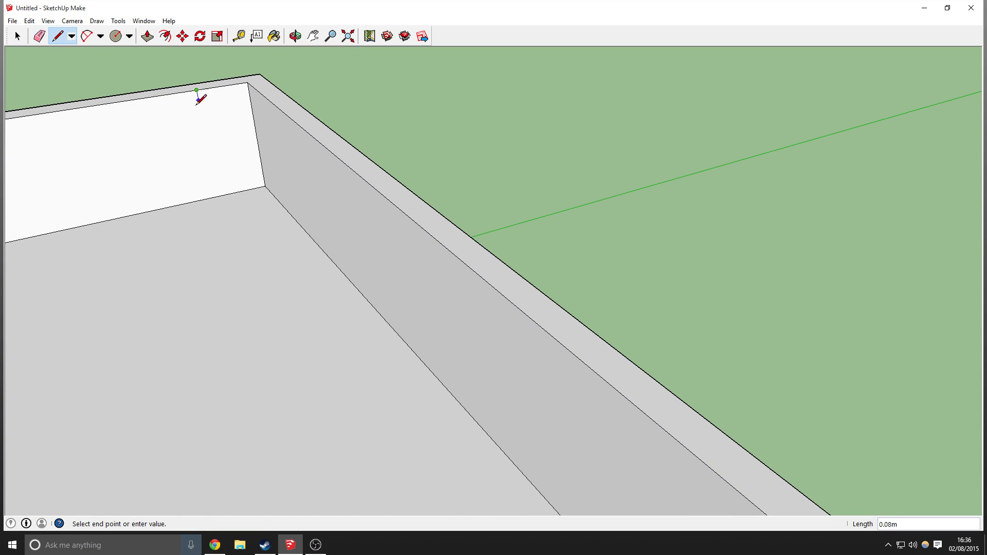
left_click(219, 195)
left_click(208, 145)
left_click(256, 137)
left_click(202, 118)
left_click(252, 109)
left_click(214, 171)
left_click(261, 162)
left_click(242, 191)
left_click(222, 86)
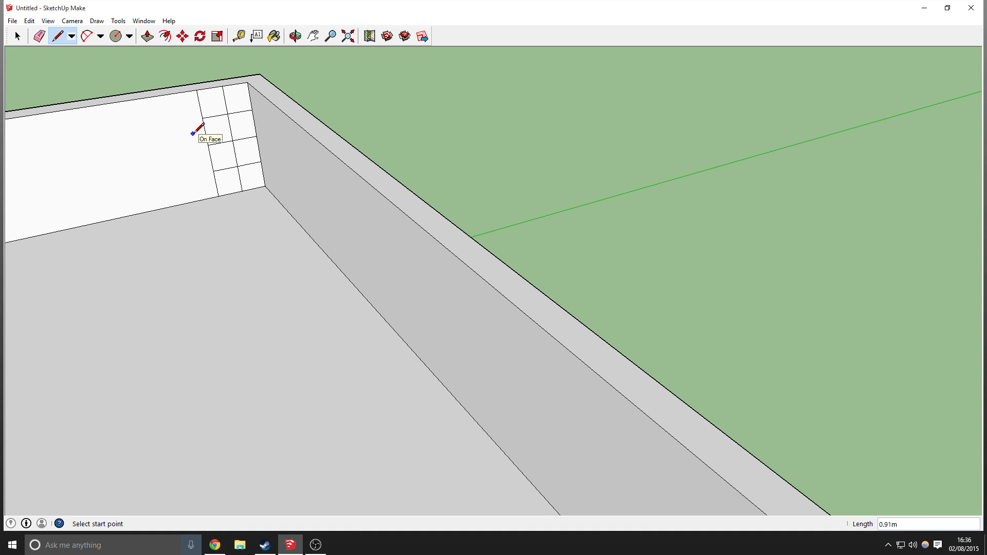
Draw three stacked circles of about 0.11 m radius centred on the grid's inner intersections
left_click(118, 37)
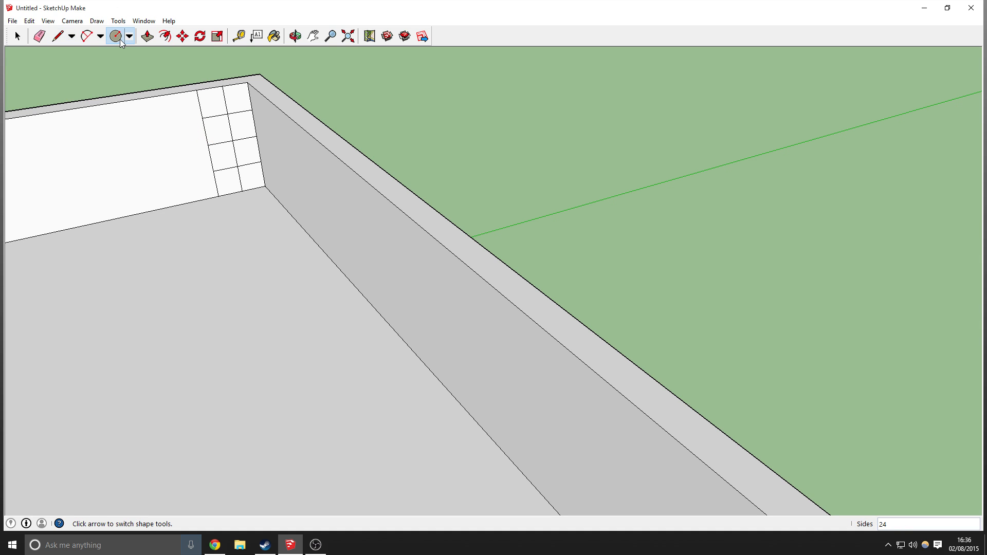
middle_click_drag(217, 117, 257, 161, "shift")
scroll(258, 161, "up", 4)
scroll(283, 161, "up", 2)
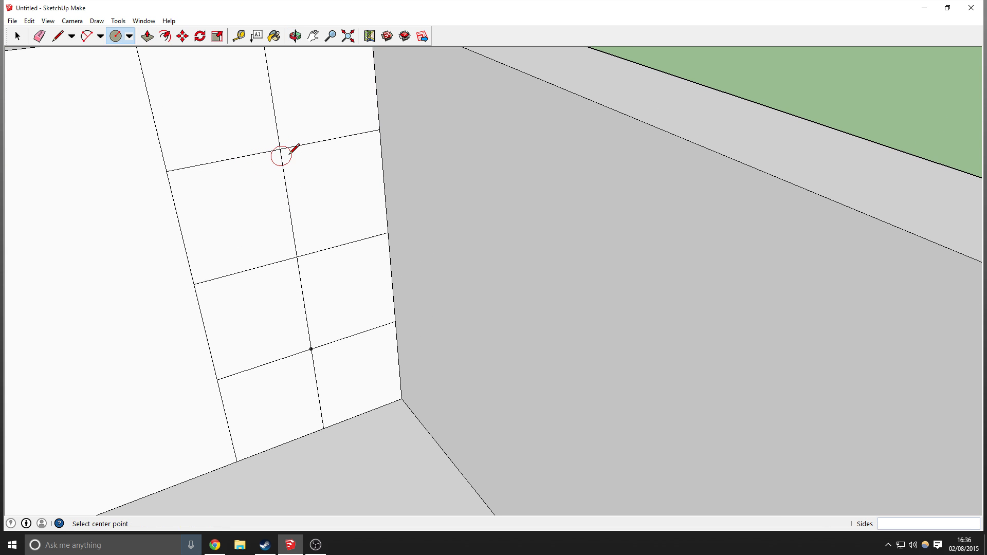
left_click(281, 150)
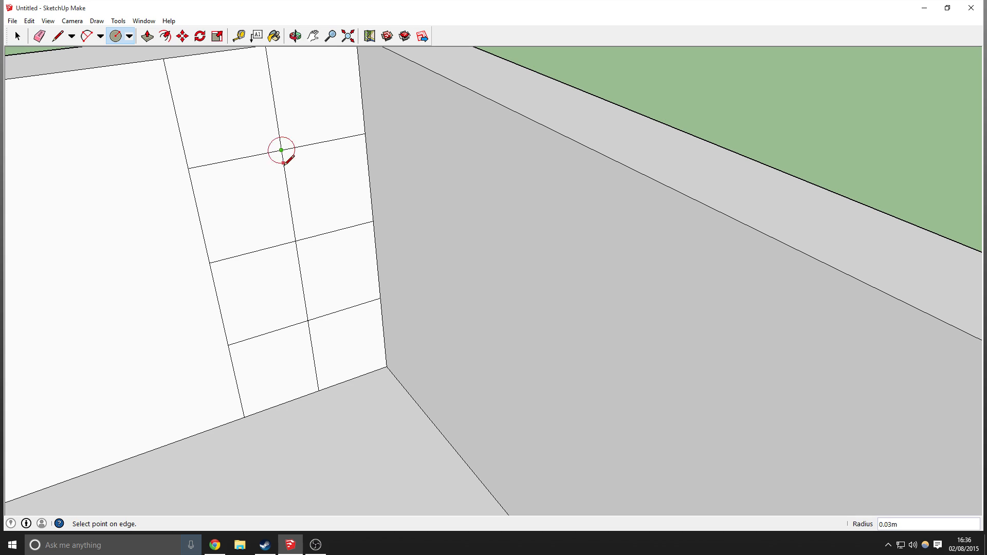
left_click(288, 196)
left_click(296, 241)
left_click(307, 320)
left_click(304, 281)
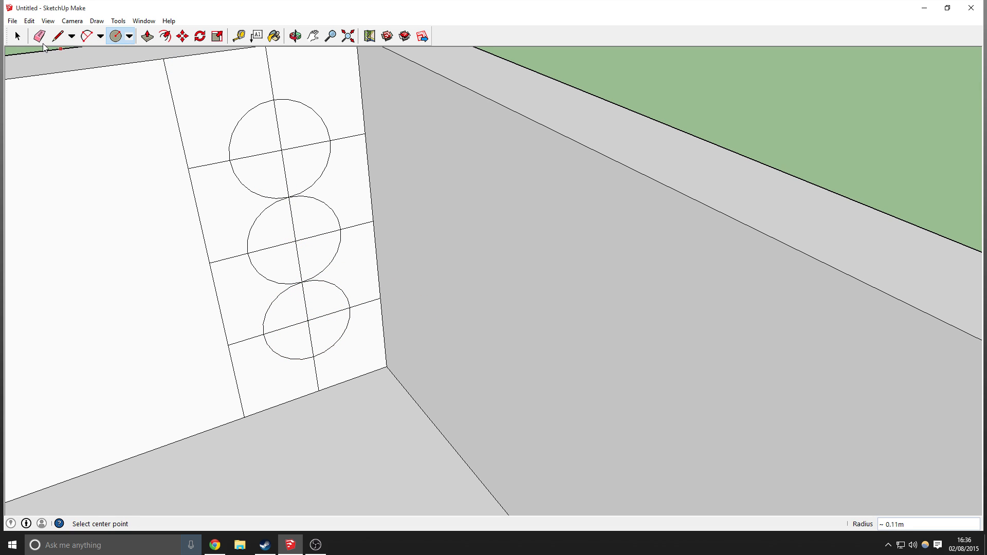
Erase the grid lines inside and around the three circles on the wall, keeping only the circles
left_click(39, 36)
left_click_drag(282, 147, 279, 143)
left_click_drag(254, 89, 277, 85)
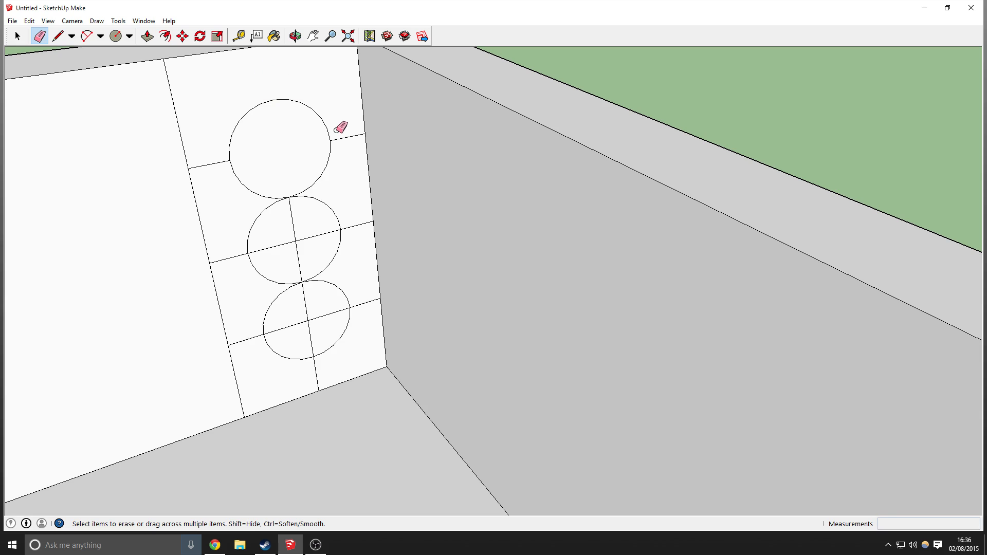
mouse_move(167, 163)
left_mouse_down()
mouse_move(249, 264)
mouse_move(211, 293)
mouse_move(229, 390)
mouse_move(245, 344)
left_mouse_up()
left_click_drag(305, 312, 317, 322)
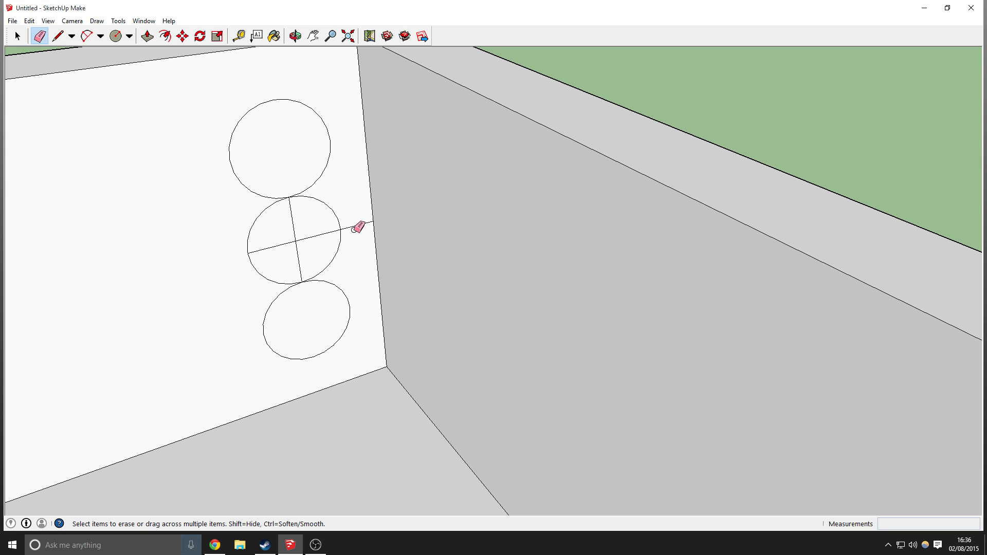
left_click_drag(278, 257, 305, 260)
Extrude the three wall circles about 8.18 m across the room to the opposite wall as horizontal pipes
scroll(320, 266, "down", 5)
scroll(322, 272, "up", 3)
mouse_move(321, 272)
middle_mouse_down()
mouse_move(418, 175)
mouse_move(469, 176)
middle_mouse_up()
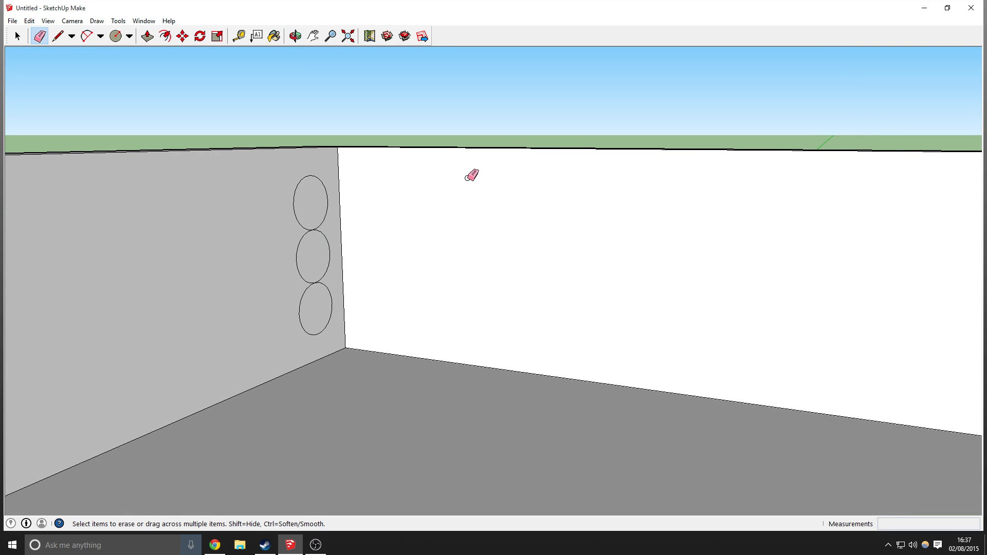
scroll(467, 281, "down", 3)
mouse_move(468, 280)
middle_mouse_down()
mouse_move(665, 341)
mouse_move(571, 300)
mouse_move(470, 284)
middle_mouse_up()
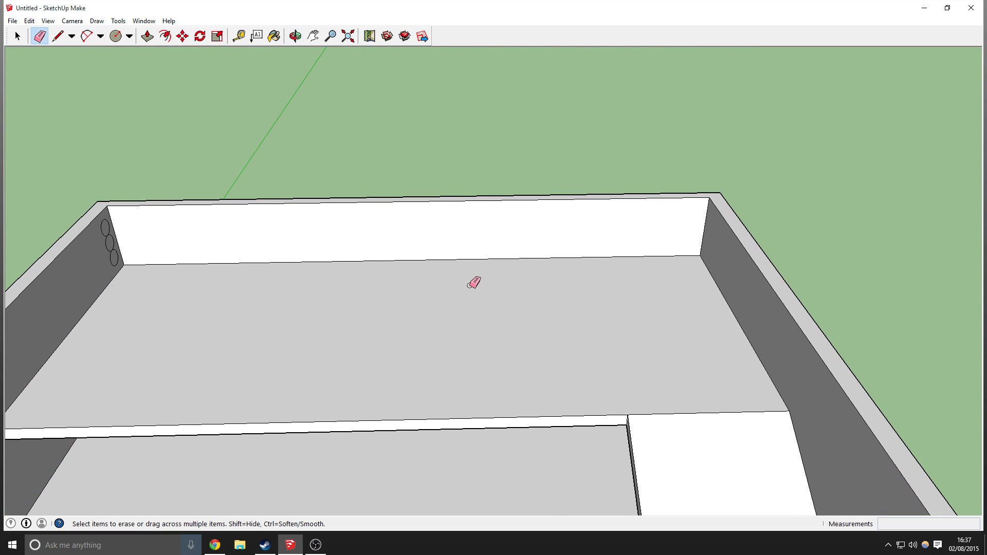
left_click(147, 36)
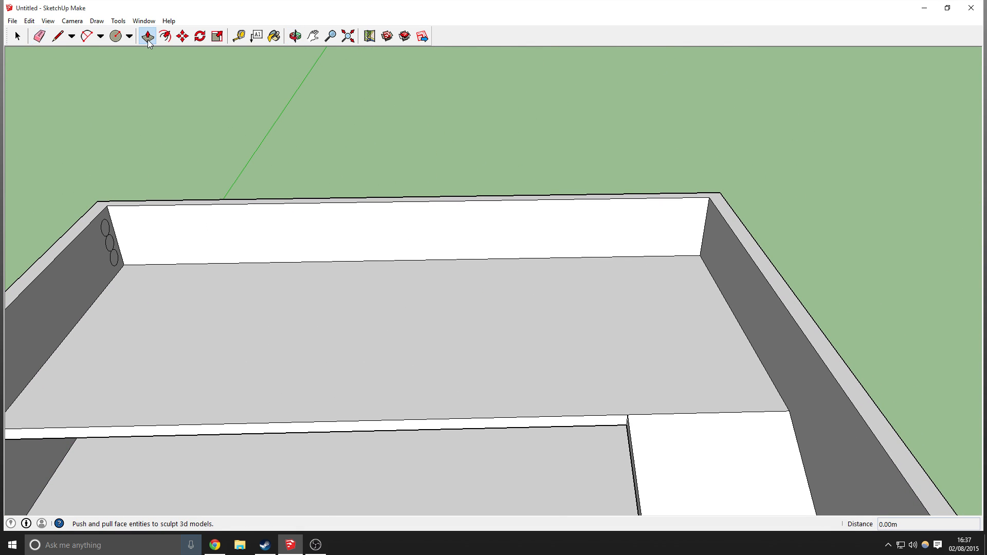
mouse_move(106, 226)
left_mouse_down()
mouse_move(806, 337)
mouse_move(780, 326)
left_mouse_up()
left_click_drag(112, 255, 800, 345)
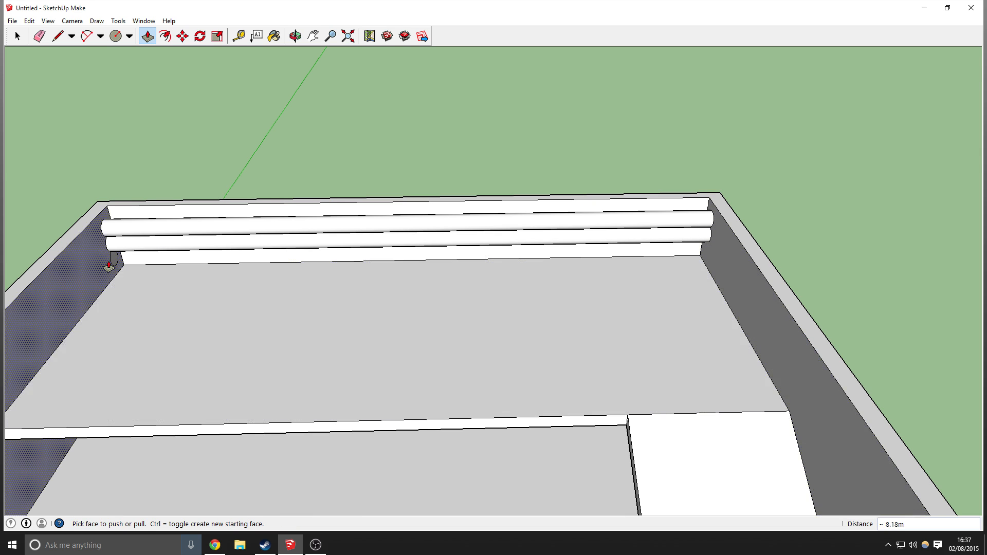
left_click_drag(114, 258, 785, 315)
middle_click_drag(556, 289, 618, 185)
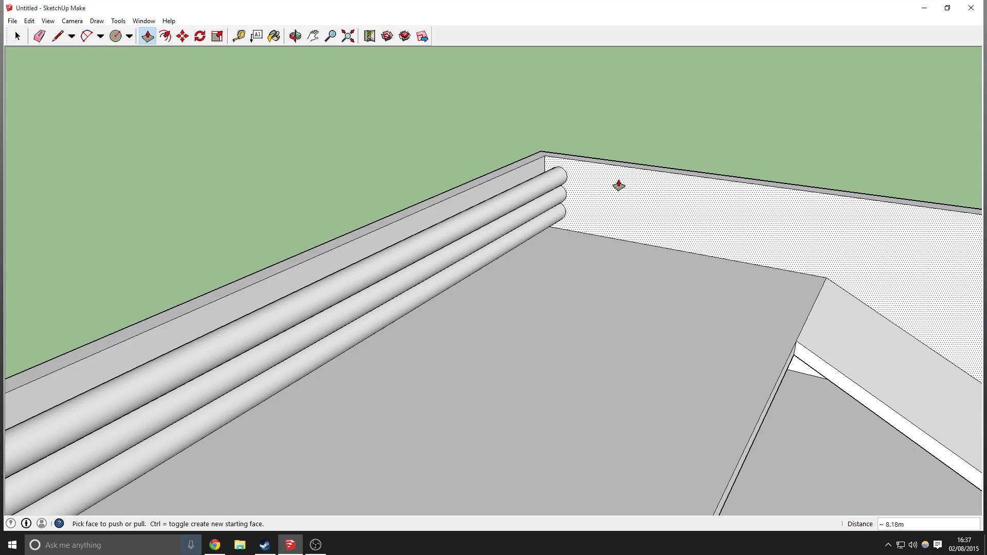
middle_click_drag(524, 121, 76, 184)
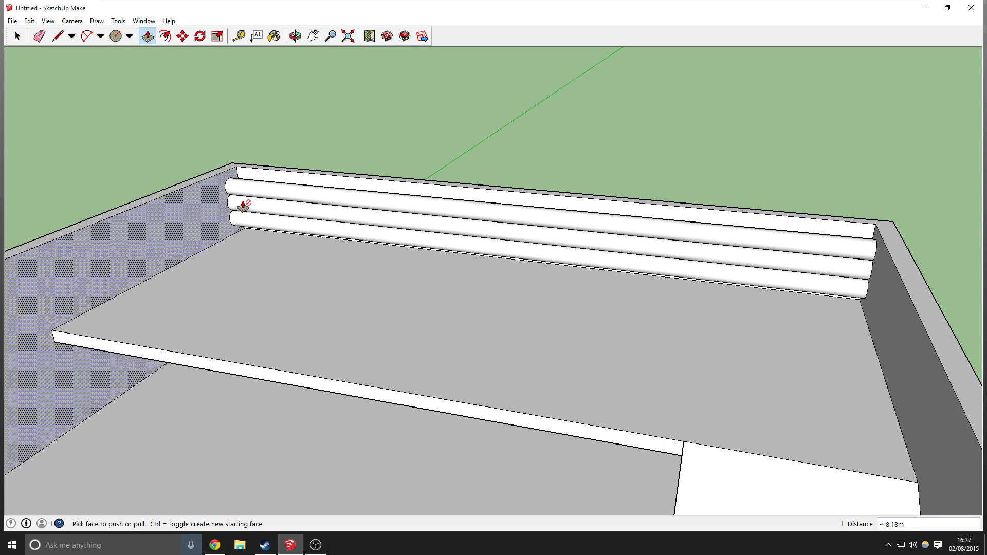
Outline a narrow strip on the platform with a short line inward from the ramp corner and a long line parallel to the open edge
middle_click_drag(394, 227, 159, 123)
scroll(294, 300, "down", 3)
scroll(260, 298, "up", 4)
left_click(58, 37)
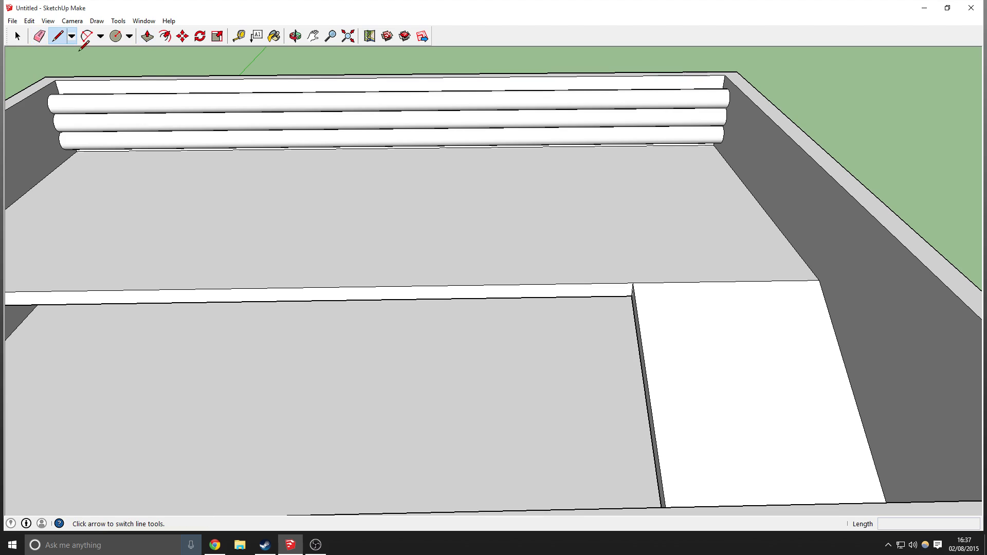
left_click(633, 282)
left_click(629, 272)
middle_click_drag(607, 271, 705, 268)
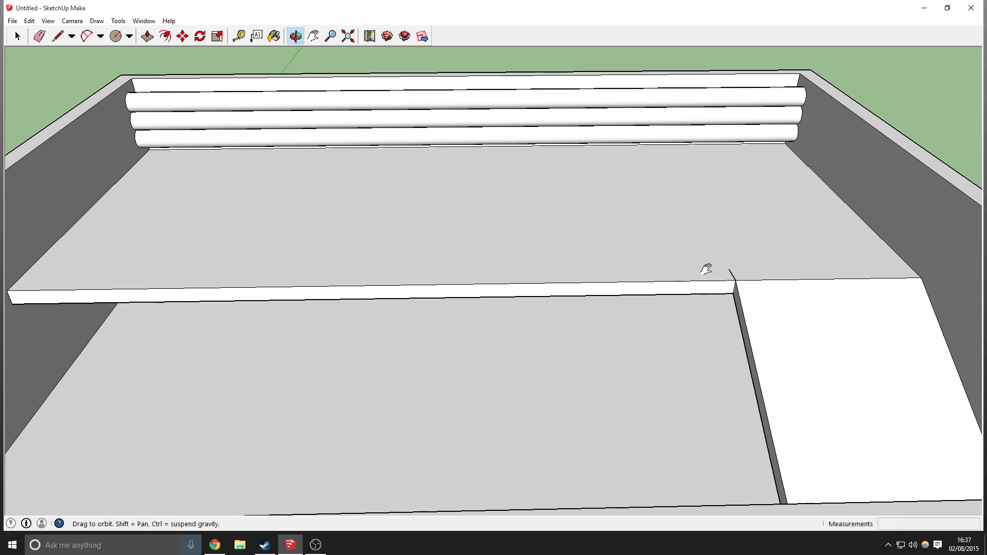
left_click(42, 255)
scroll(731, 268, "up", 3)
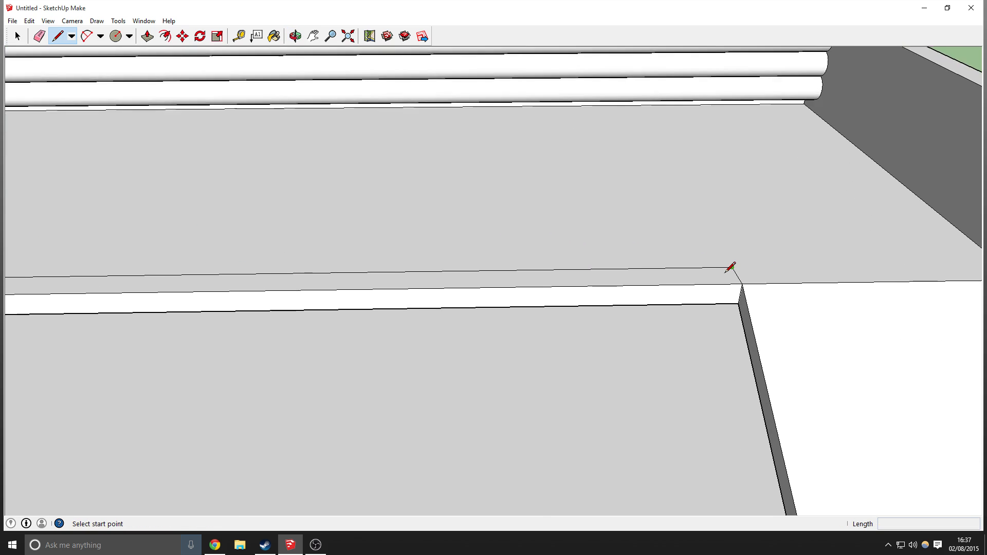
Draw a short line across the strip near the ramp to close off a small square at its end
left_click(733, 266)
key("Escape")
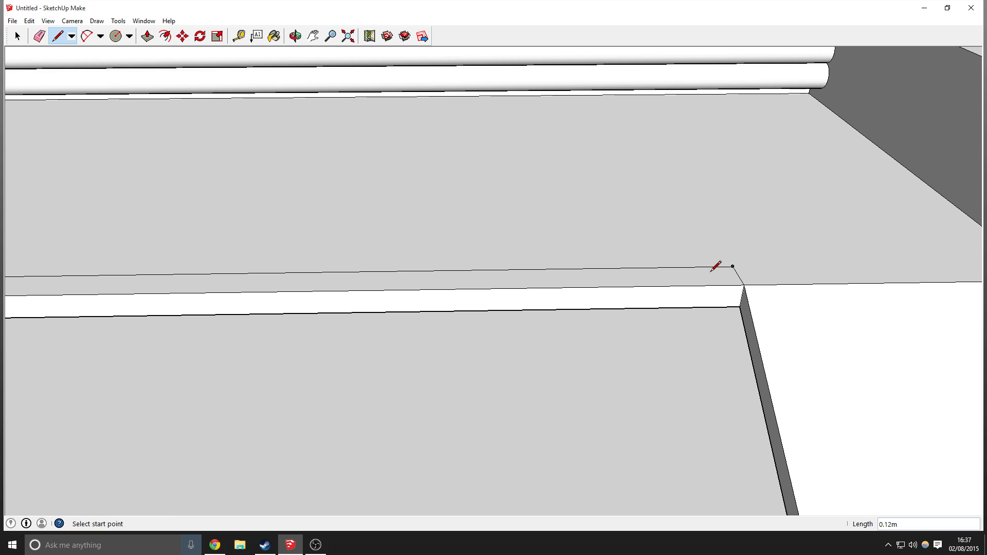
left_click(698, 266)
left_click(707, 285)
key("Escape")
Pull the small square beside the ramp up into a vertical post
middle_click_drag(129, 354, 925, 371, "shift")
middle_click_drag(596, 323, 320, 278, "shift")
scroll(320, 277, "down", 3)
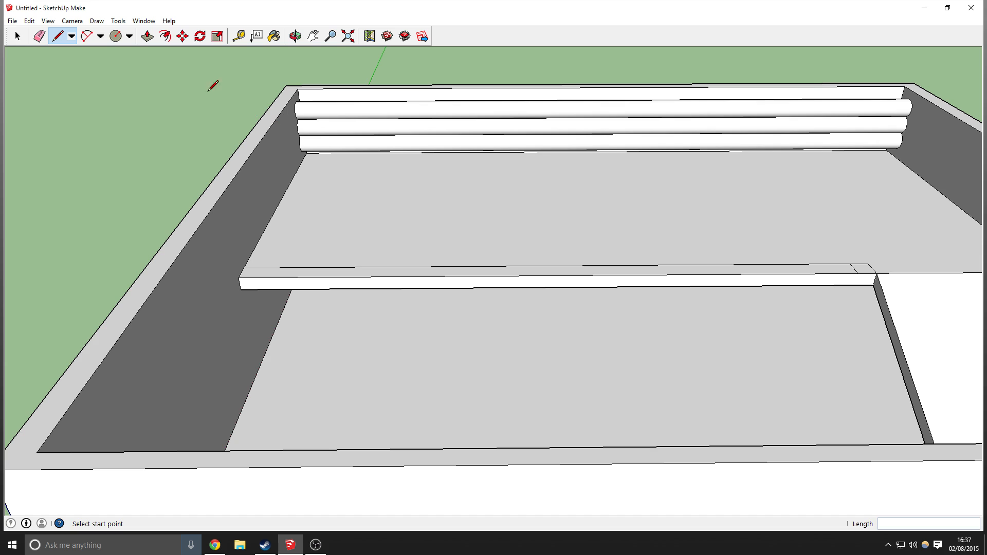
left_click(148, 36)
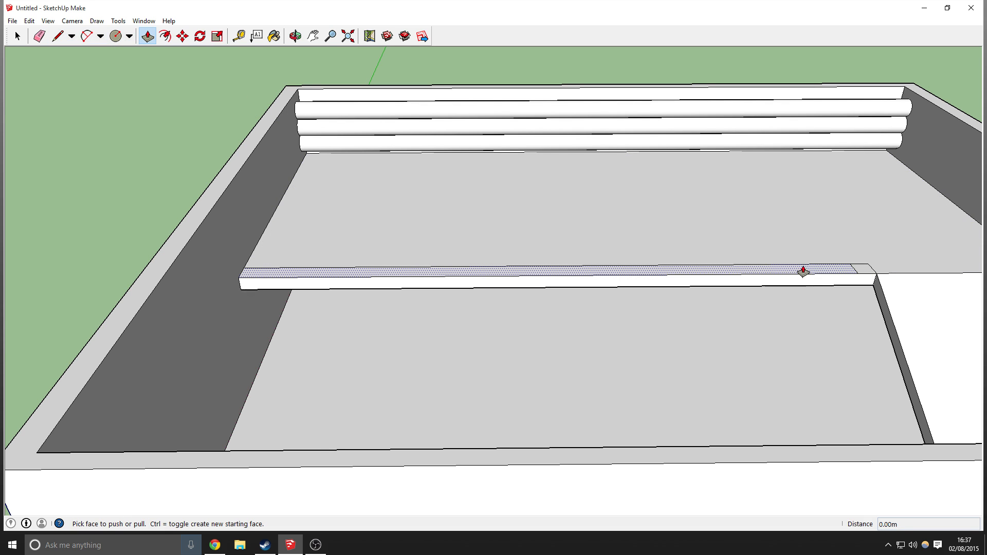
left_click(859, 269)
left_click(222, 195)
Draw a grid two columns wide and four rows high on the post face that looks along the strip
middle_click_drag(425, 209, 817, 209)
scroll(672, 132, "up", 3)
middle_click_drag(672, 132, 552, 247, "shift")
key("l")
left_click(552, 163)
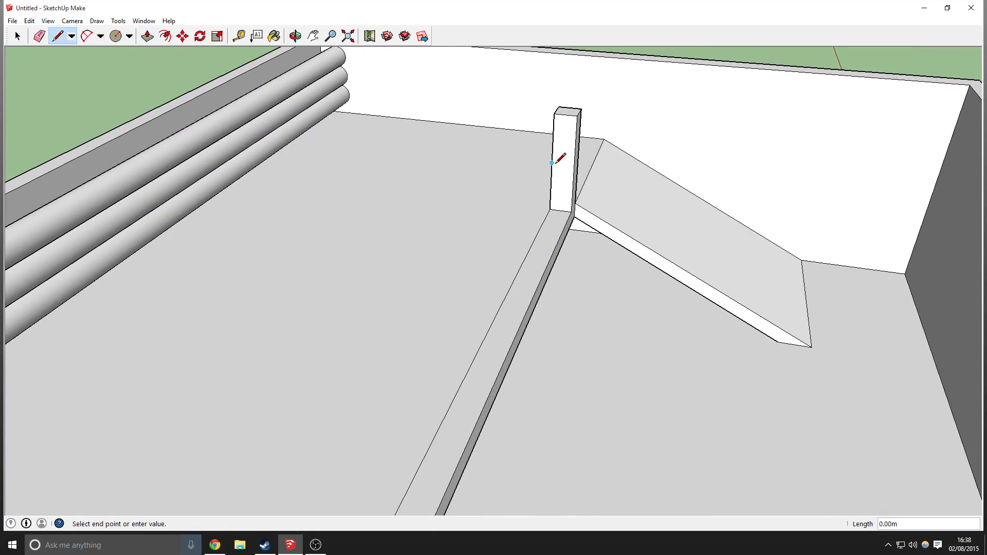
left_click(574, 165)
left_click(563, 164)
left_click(566, 114)
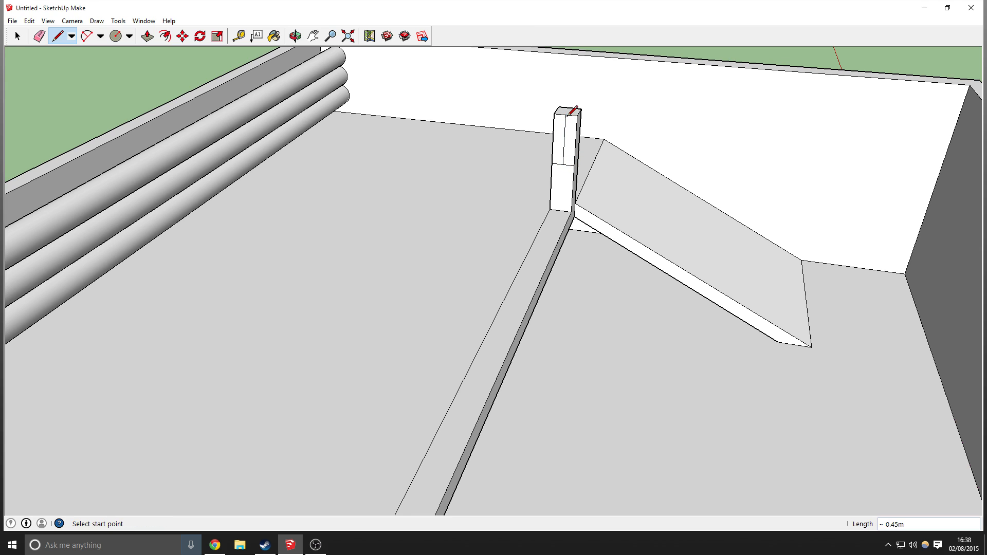
left_click(560, 211)
left_click(563, 165)
left_click(552, 187)
left_click(573, 189)
left_click(552, 138)
left_click(576, 140)
Try to subdivide the post's grid with extra horizontal lines at the row midpoints and start a circle on the upper intersection
scroll(570, 148, "up", 5)
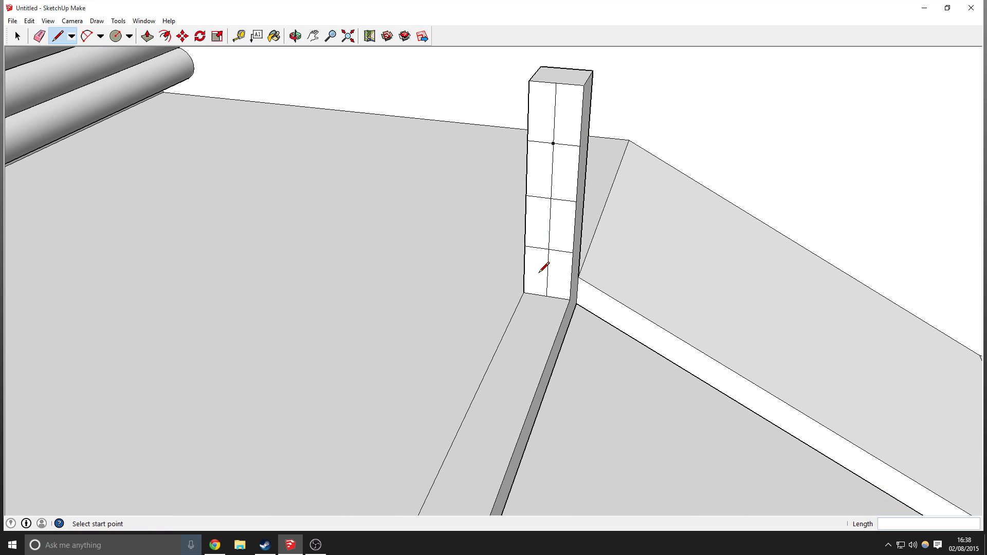
left_click(524, 269)
left_click(571, 276)
left_click(527, 169)
left_click(577, 173)
left_click(528, 111)
left_click(583, 116)
left_click(554, 143)
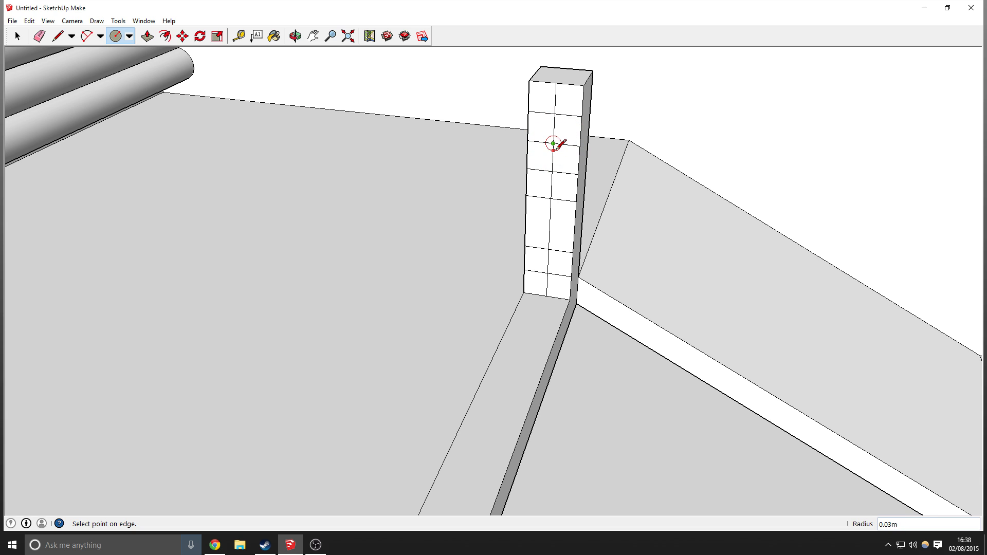
key("Escape")
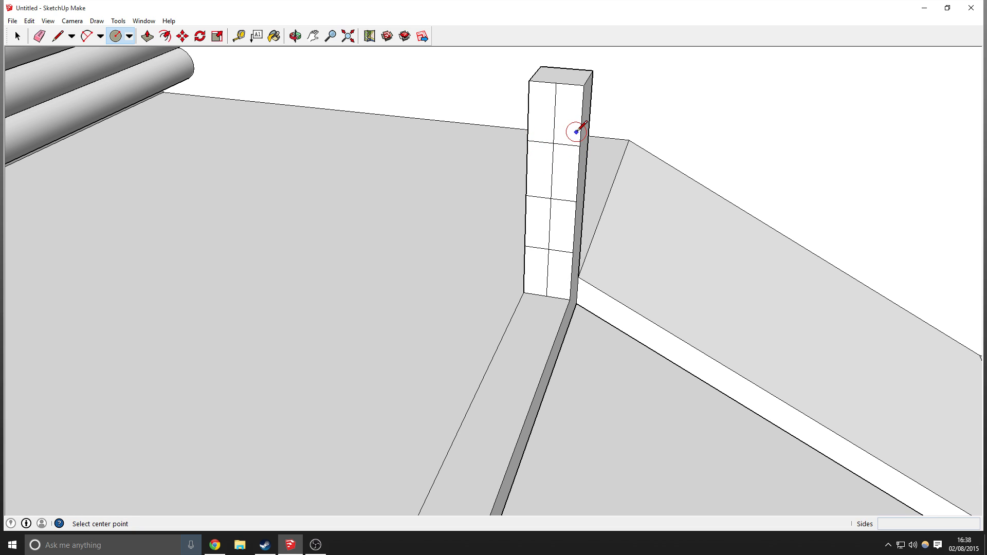
Draw three circles of 0.05 m radius centred on the inner grid intersections of the post face
left_click(553, 144)
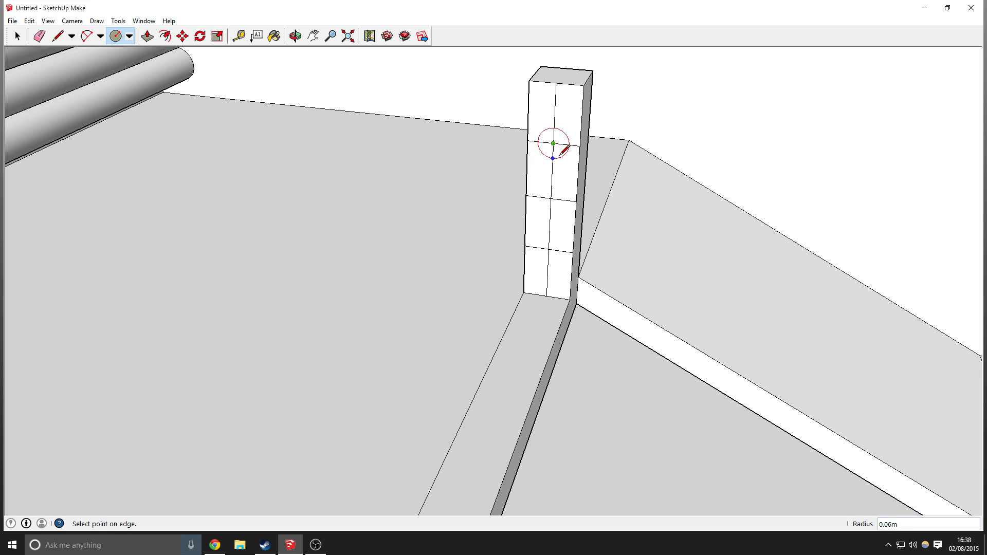
left_click(566, 145)
left_click(550, 198)
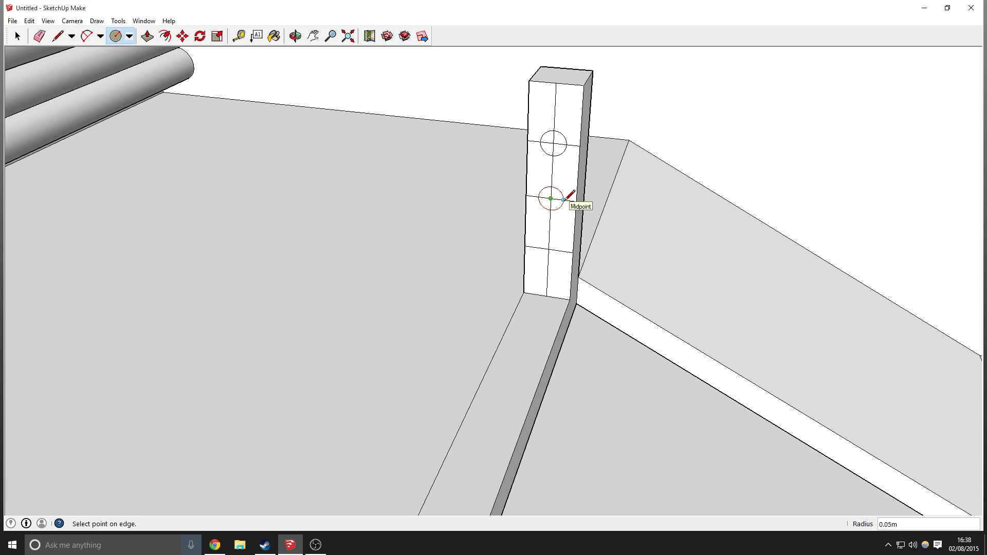
left_click(564, 199)
left_click(548, 250)
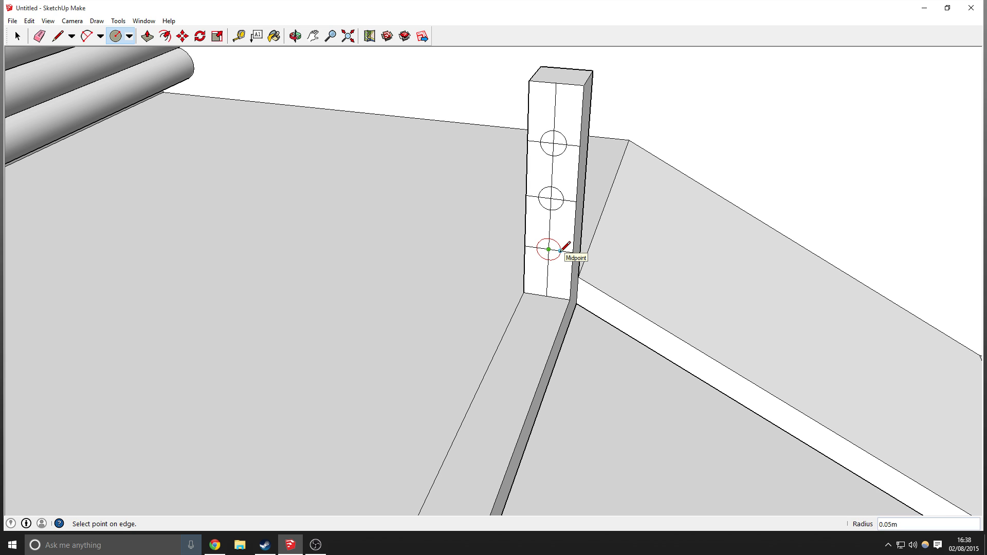
Erase the grid lines around the post's three circles and the long strip line on the platform
key("e")
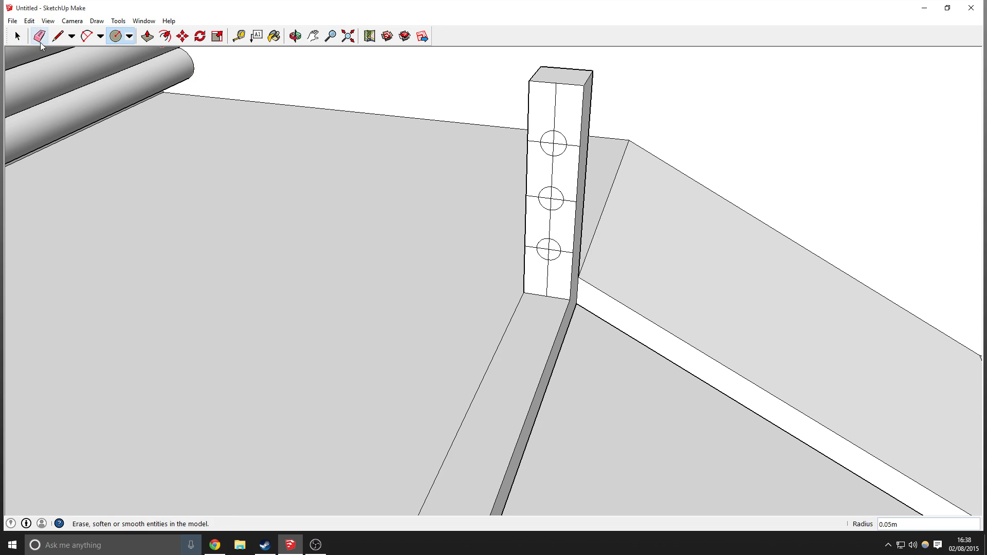
left_click(549, 247)
left_click(501, 335)
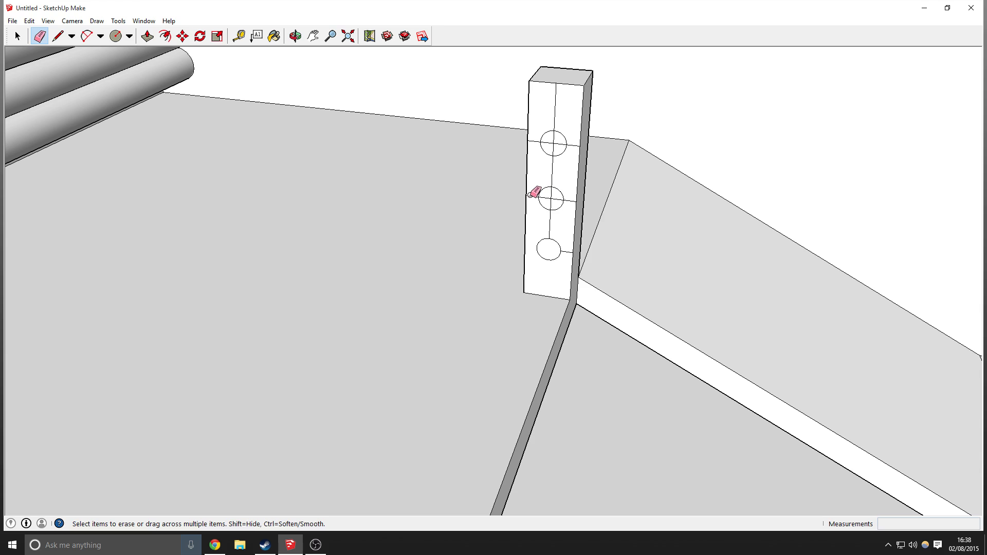
left_click(552, 199)
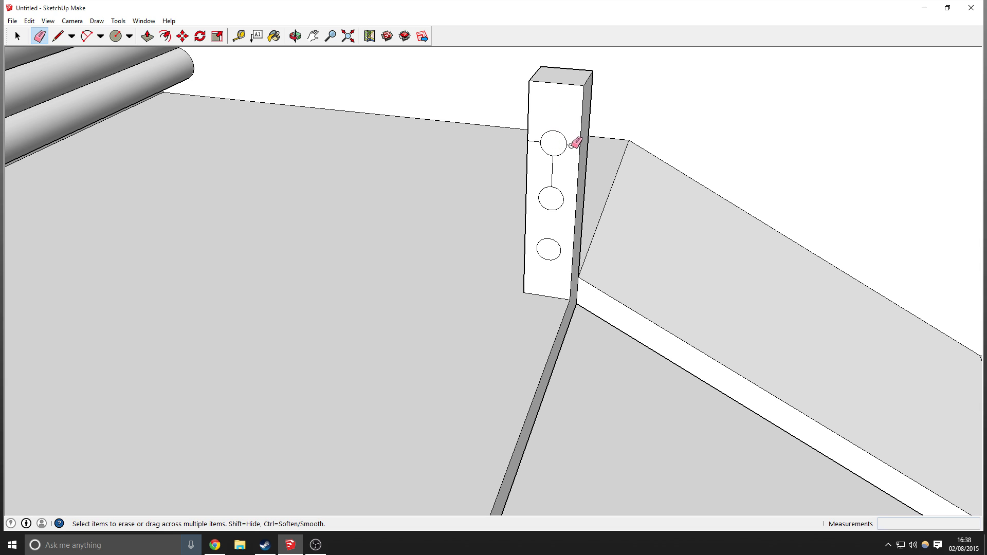
left_click_drag(562, 156, 535, 147)
Extrude the post's three circles about 6.29 m to the far wall to form the railing bars
scroll(535, 189, "down", 10)
middle_click_drag(709, 298, 375, 260)
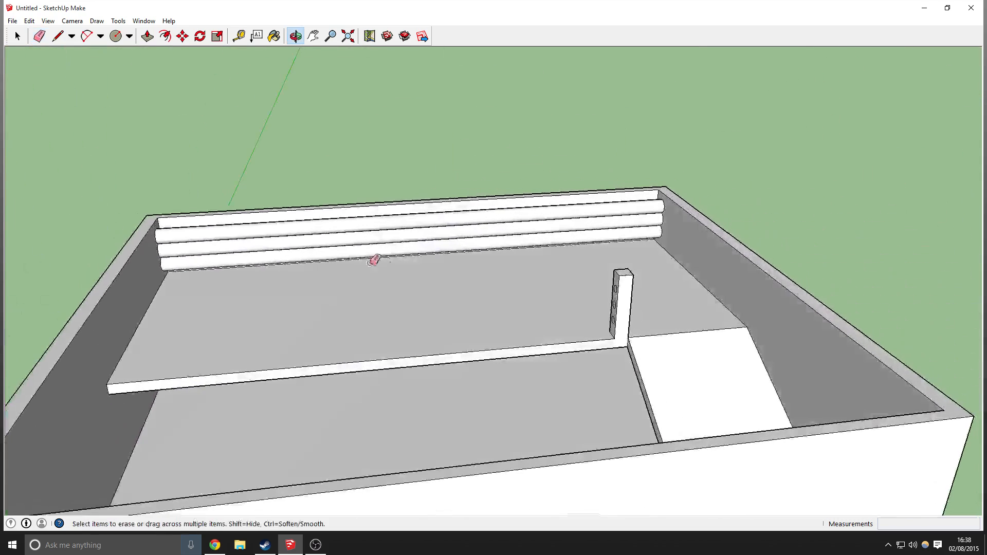
left_click(147, 36)
middle_click_drag(229, 192, 639, 275)
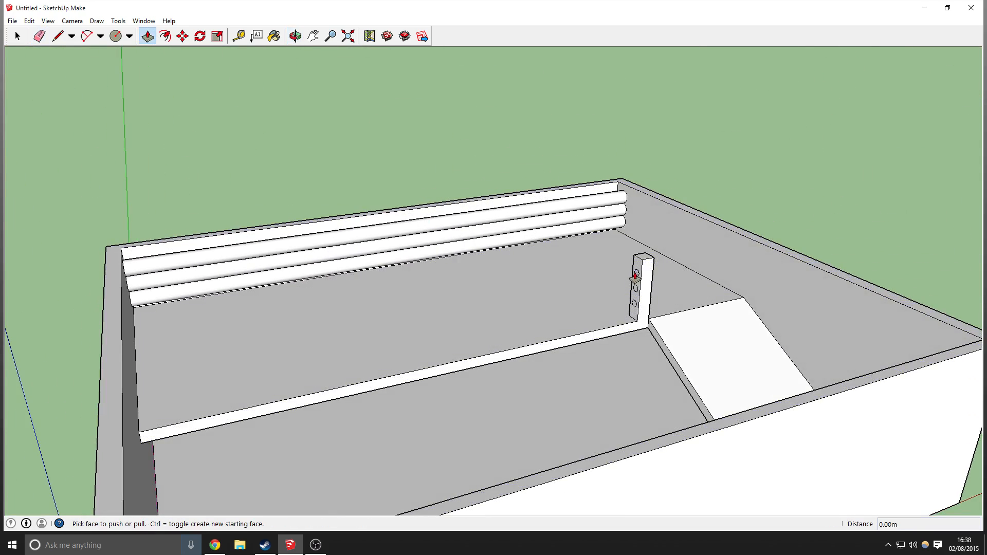
left_click(637, 276)
left_click_drag(637, 277, 144, 465)
left_click_drag(636, 293, 144, 504)
left_click(634, 307)
left_click_drag(635, 306, 129, 492)
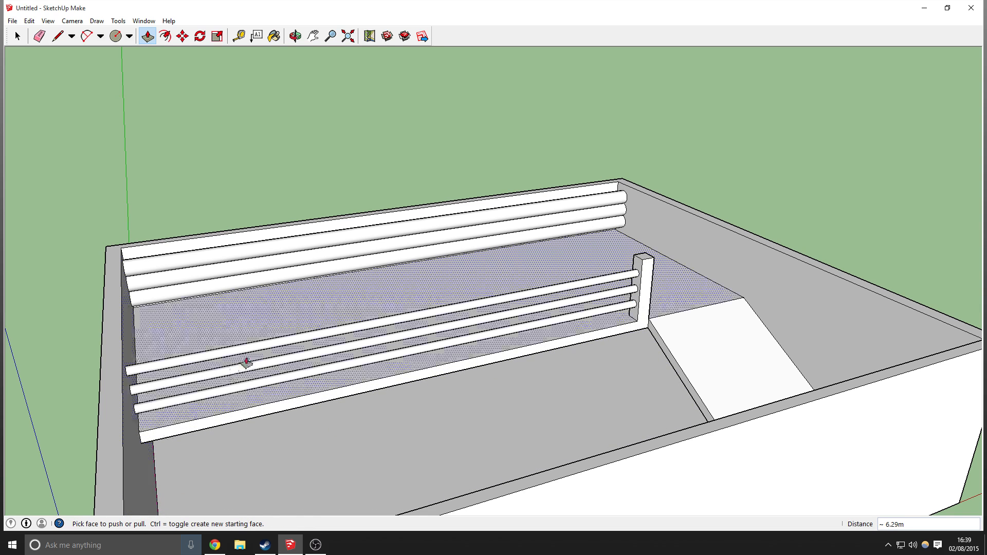
middle_click_drag(638, 214, 298, 335)
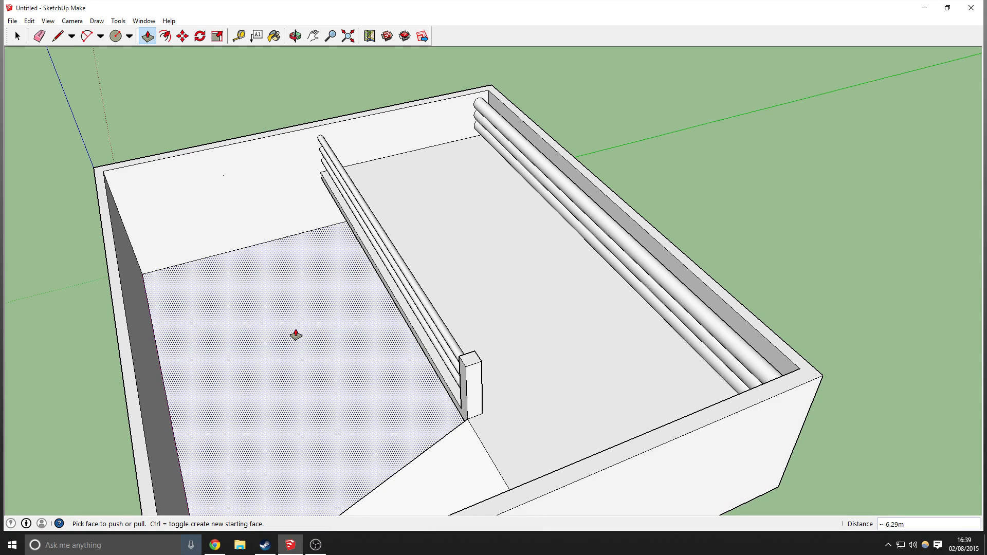
scroll(296, 335, "up", 10)
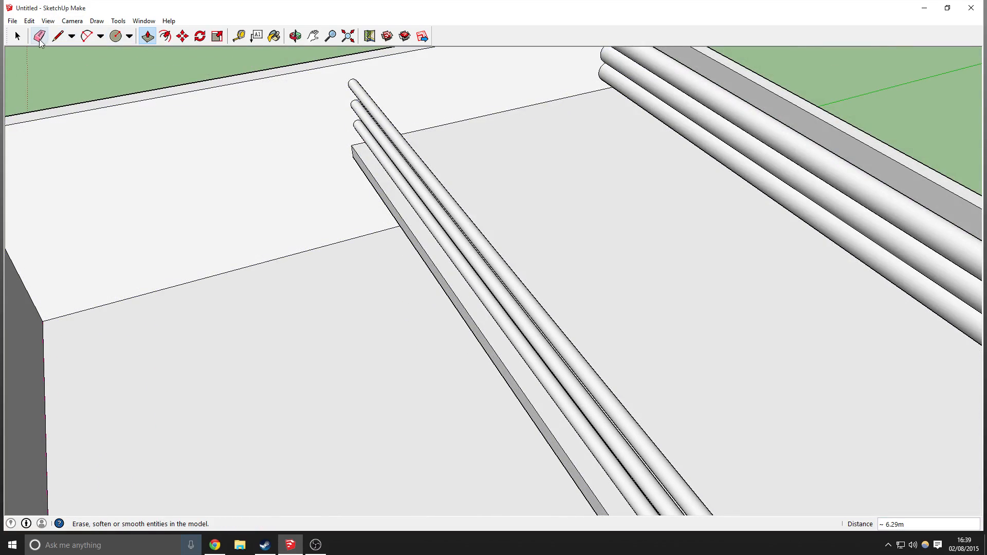
left_click(129, 36)
left_click(135, 51)
middle_click_drag(149, 93, 558, 199)
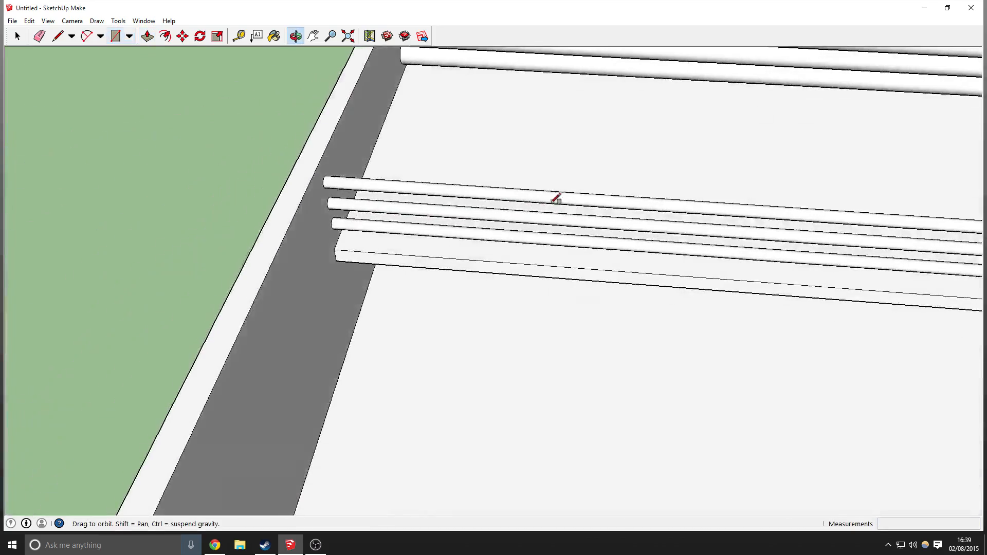
left_click(340, 243)
middle_click_drag(364, 229, 185, 188)
middle_click_drag(630, 197, 608, 197)
middle_click_drag(391, 332, 549, 245, "shift")
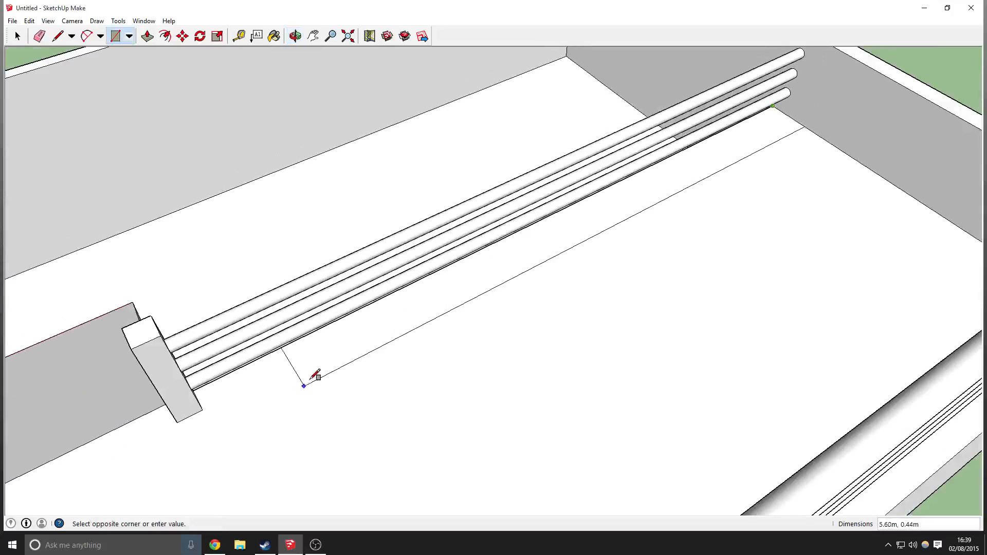
Redraw the strip line on the platform from the post's inner base corner to the far wall, parallel to the railing
key("l")
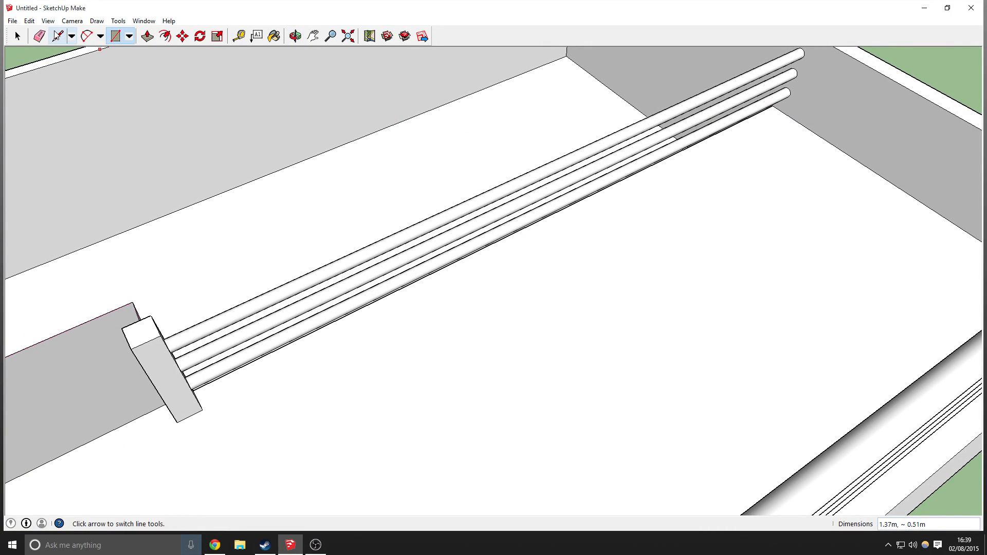
left_click(203, 410)
left_click(786, 106)
left_click(206, 410)
key("Escape")
left_click(204, 409)
left_click(831, 112)
Draw a short line across the strip beside the far wall to close off a small square under the railing ends
middle_click_drag(831, 111, 445, 218)
scroll(609, 167, "up", 2)
scroll(612, 164, "up", 1)
left_click(583, 188)
mouse_move(584, 188)
middle_mouse_down()
mouse_move(569, 138)
mouse_move(575, 175)
middle_mouse_up()
left_click(577, 177)
Pull the small square at the far wall up about 0.18 m into a block beneath the railing bars
scroll(551, 196, "down", 3)
left_click(147, 36)
middle_click_drag(272, 147, 647, 83, "shift")
scroll(647, 83, "down", 2)
left_click(846, 123)
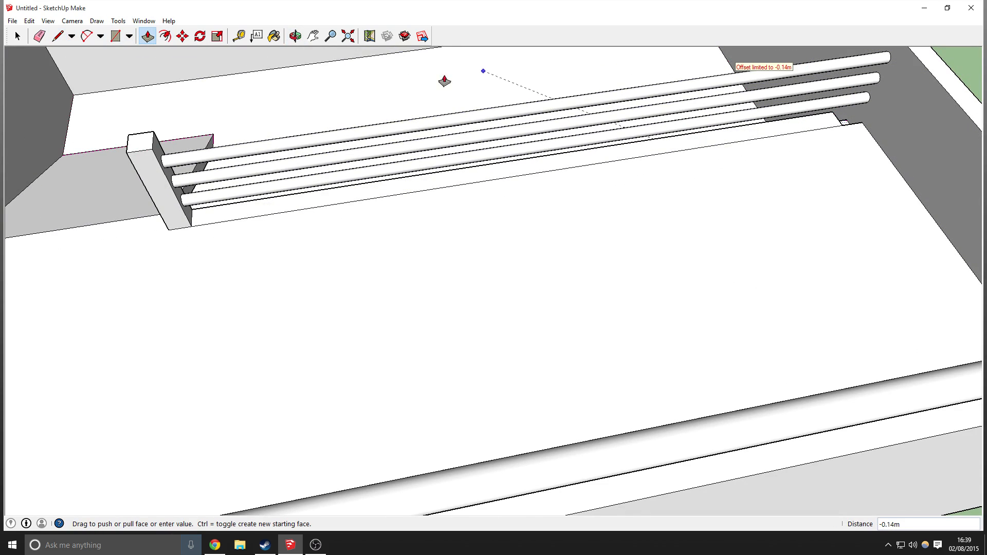
left_click(778, 71)
middle_click_drag(777, 71, 778, 98, "shift")
middle_click_drag(824, 128, 443, 229, "shift")
scroll(605, 205, "up", 4)
scroll(439, 163, "up", 2)
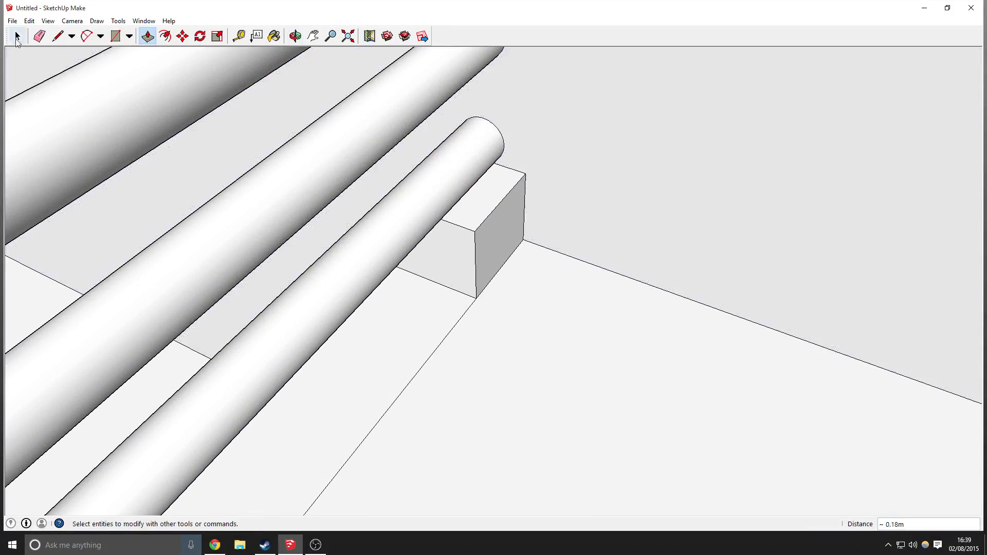
left_click(17, 37)
left_click(147, 36)
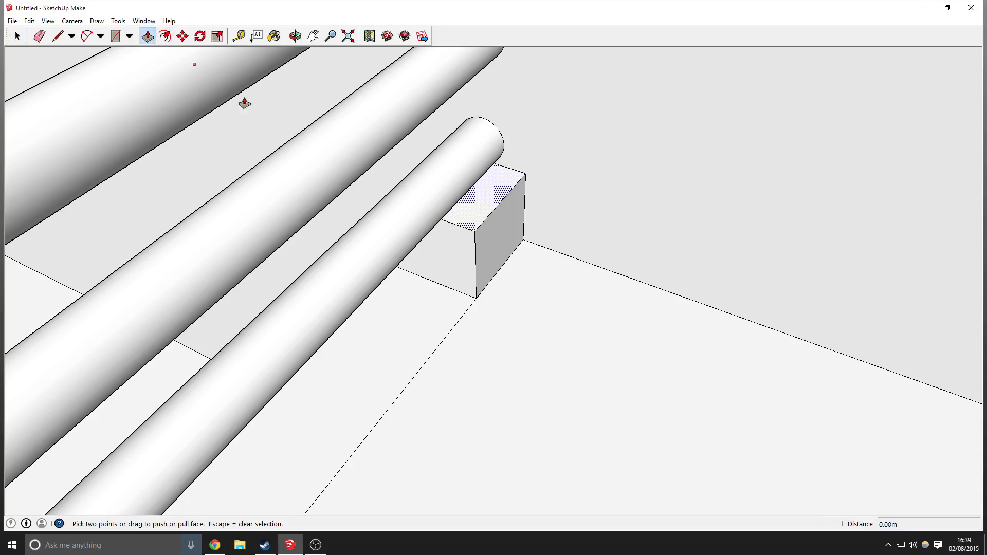
left_click(495, 165)
left_click(495, 165)
Draw a vertical line from the block's inner corner to wall-top height and connect it to the wall, forming an upright side face
middle_click_drag(489, 218, 557, 134)
scroll(557, 133, "down", 2)
scroll(509, 240, "down", 2)
middle_click_drag(509, 240, 53, 56)
left_click(58, 36)
middle_click_drag(209, 171, 589, 163)
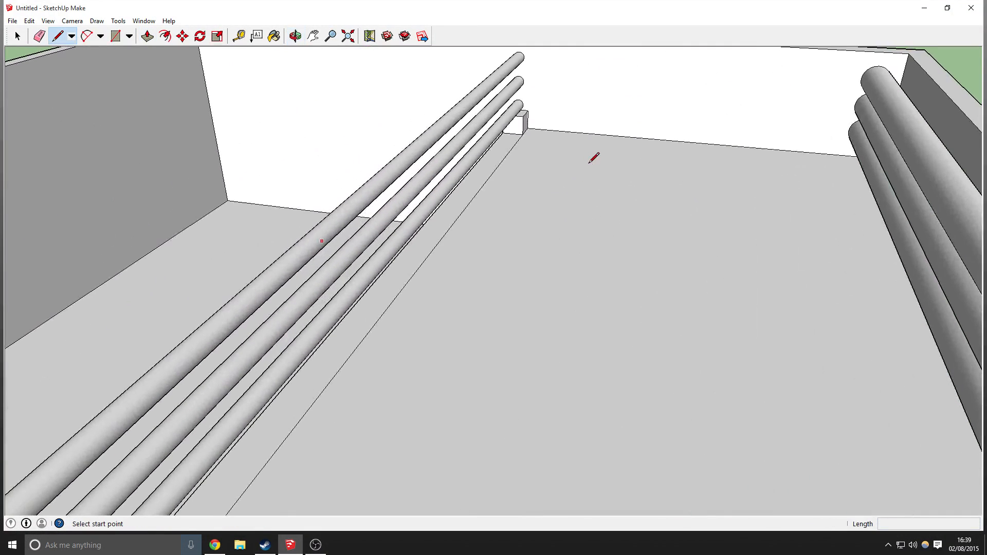
left_click(523, 116)
middle_click_drag(523, 116, 496, 240)
scroll(499, 201, "up", 4)
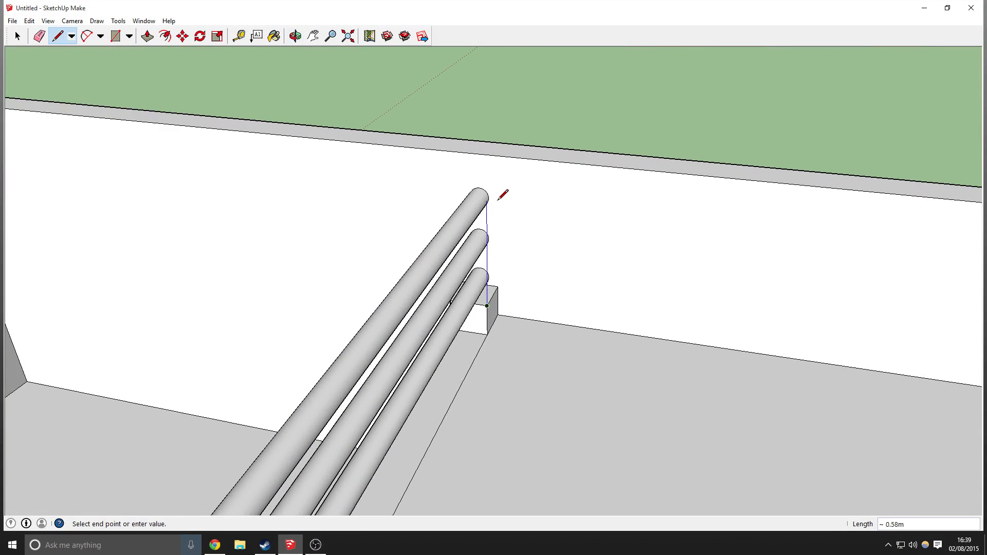
key("shift")
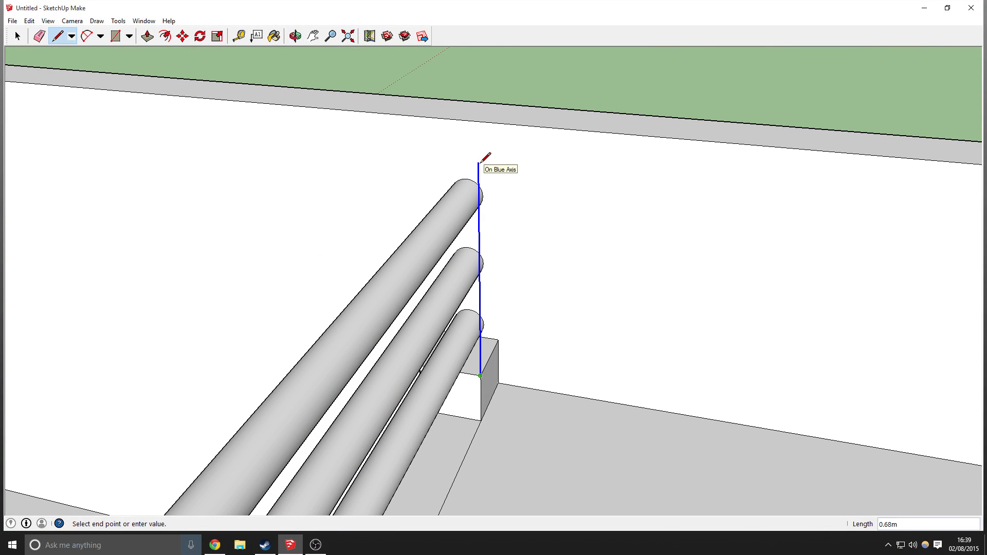
left_click(502, 122)
left_click(501, 123)
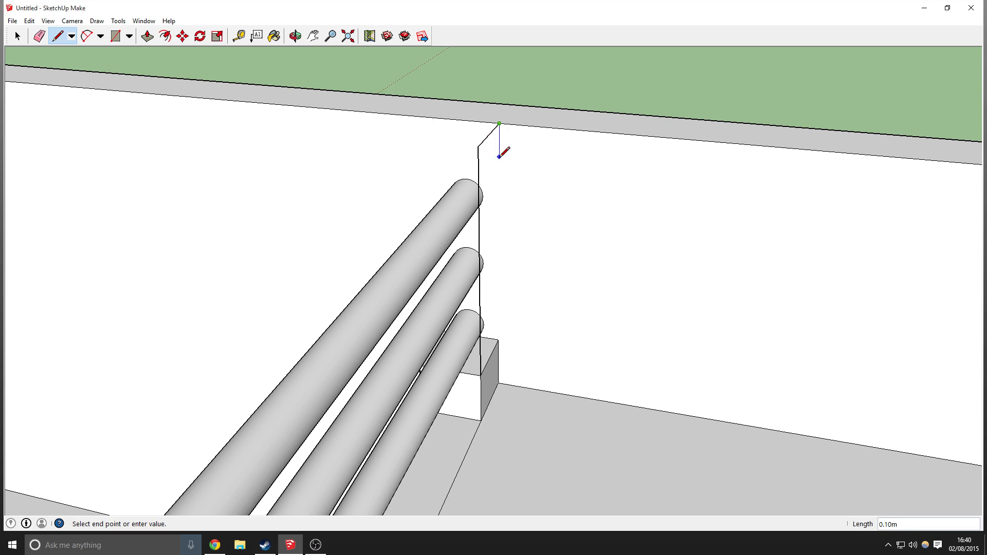
left_click(509, 330)
Draw the post's front and top edges up to the wall's top edge and delete the stray oversized face covering the room
middle_click_drag(509, 331, 676, 216)
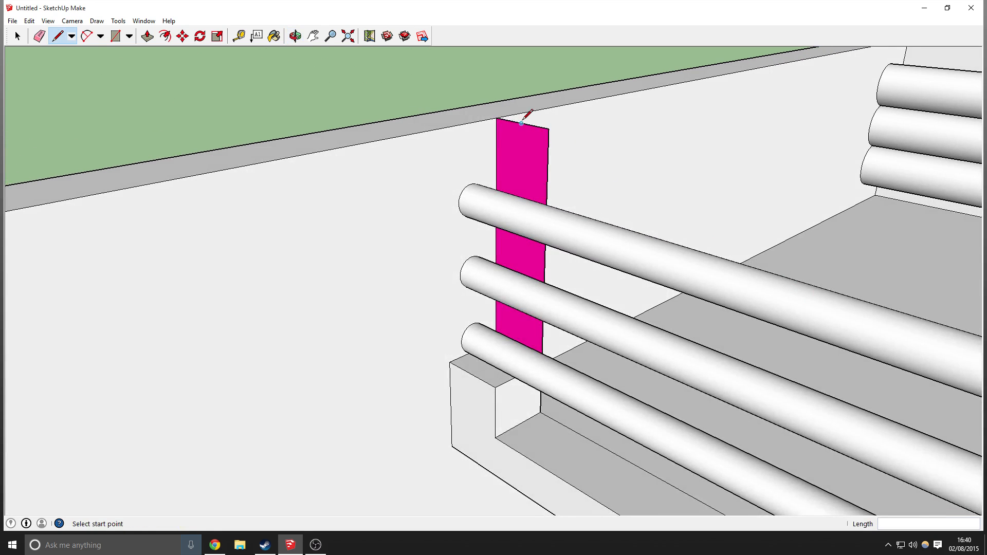
left_click(548, 129)
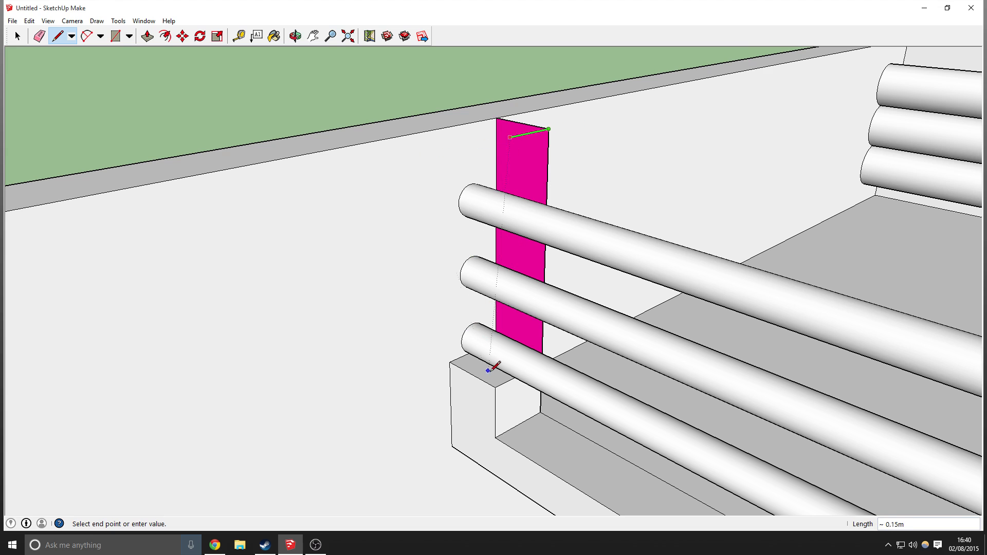
left_click(496, 386)
left_click(497, 140)
left_click(444, 127)
left_click(17, 36)
left_click(448, 280)
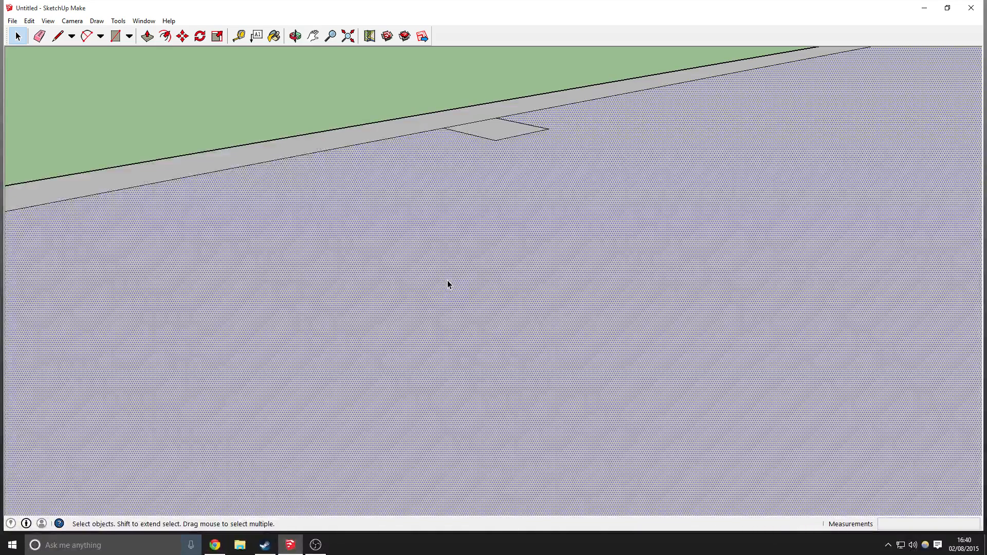
key("Delete")
Close the open side face of the wall post and erase the seam lines between the post and its base block
left_click(57, 36)
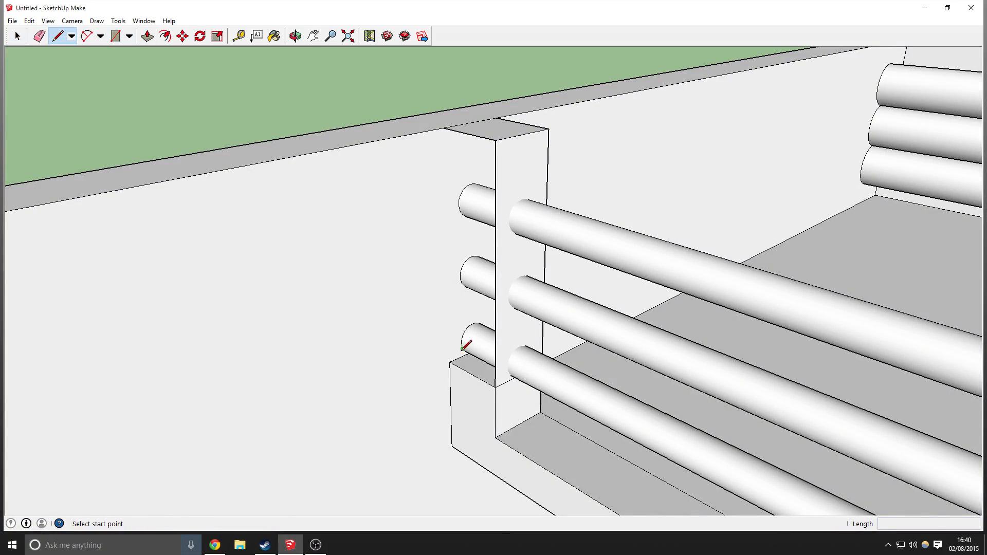
middle_click_drag(452, 121, 596, 252)
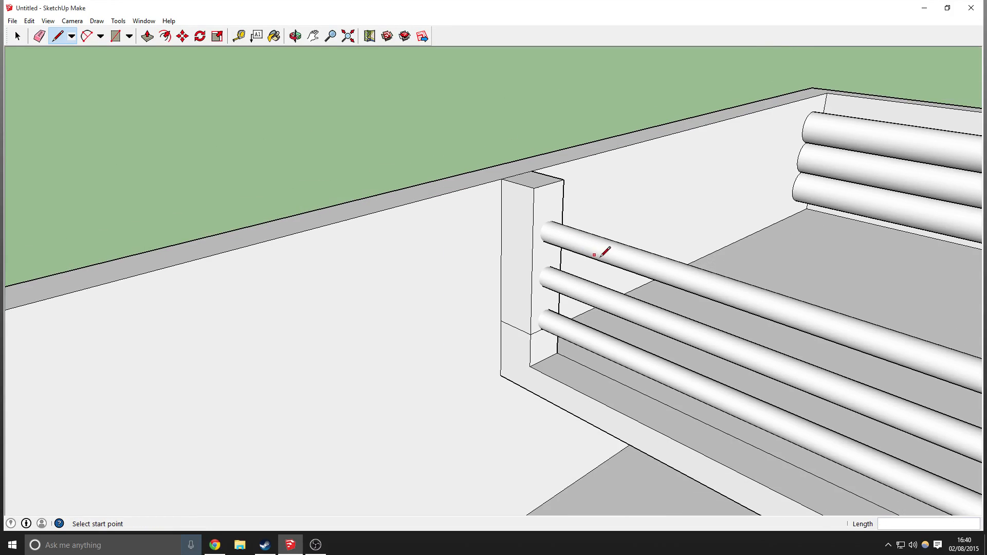
left_click(39, 36)
middle_click_drag(454, 244, 520, 337)
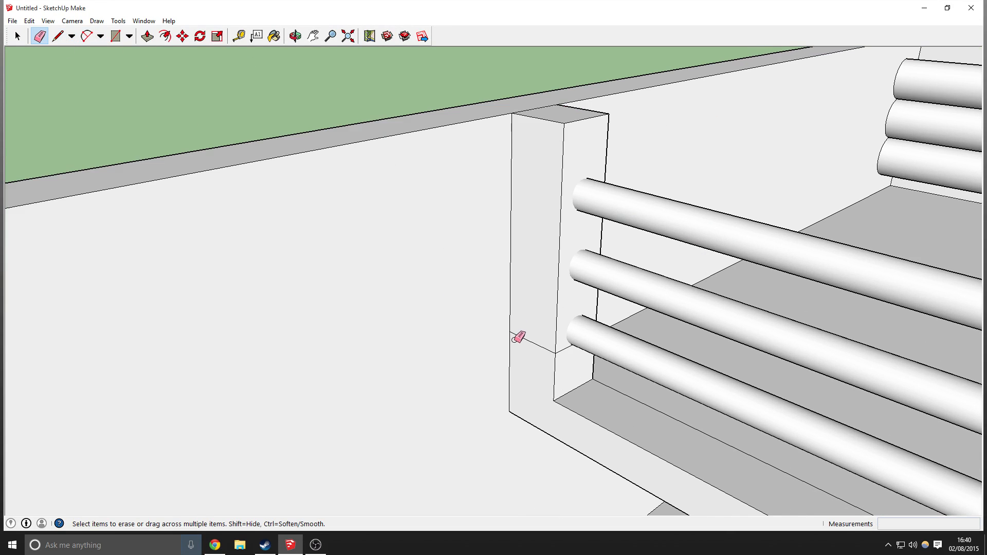
mouse_move(650, 399)
middle_mouse_down()
mouse_move(452, 346)
mouse_move(476, 360)
middle_mouse_up()
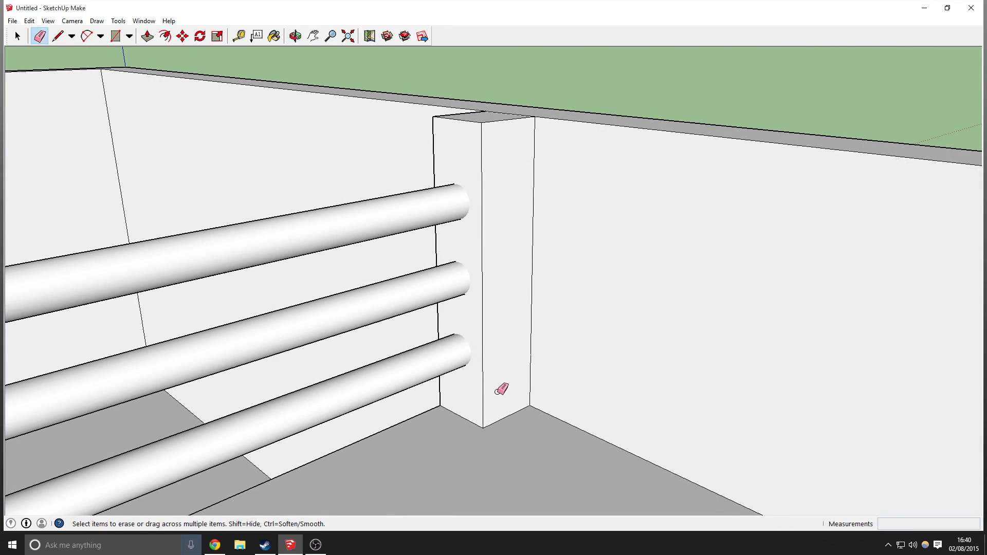
Draw a large circle on the platform floor between the railing and the back-wall pipes, near the far side wall
scroll(499, 391, "down", 8)
mouse_move(591, 392)
middle_mouse_down()
mouse_move(311, 425)
mouse_move(311, 395)
mouse_move(392, 374)
mouse_move(397, 394)
mouse_move(678, 407)
mouse_move(738, 337)
mouse_move(389, 296)
middle_mouse_up()
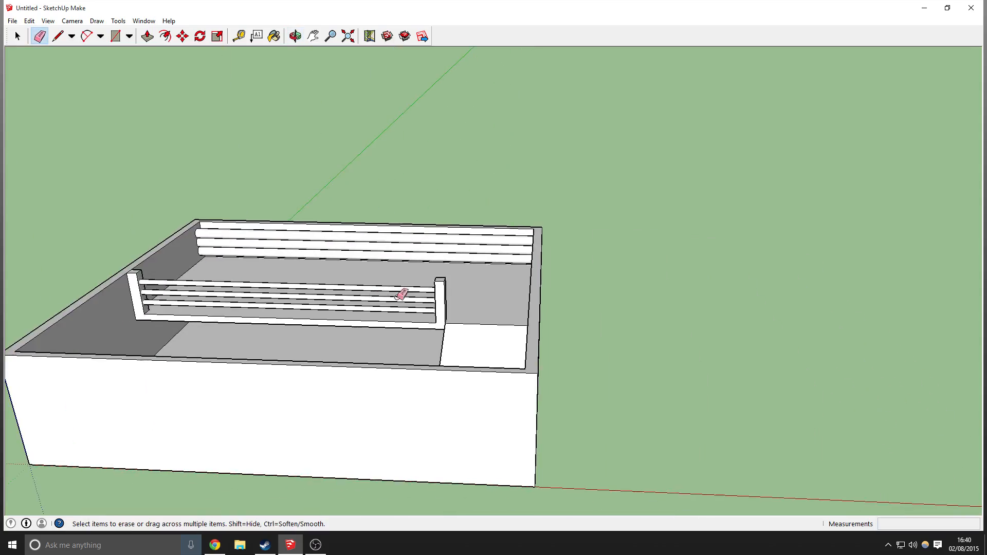
scroll(480, 307, "up", 3)
mouse_move(401, 362)
middle_mouse_down()
mouse_move(646, 372)
mouse_move(700, 346)
mouse_move(674, 343)
middle_mouse_up()
mouse_move(509, 346)
middle_mouse_down()
mouse_move(428, 375)
mouse_move(476, 365)
mouse_move(326, 273)
middle_mouse_up()
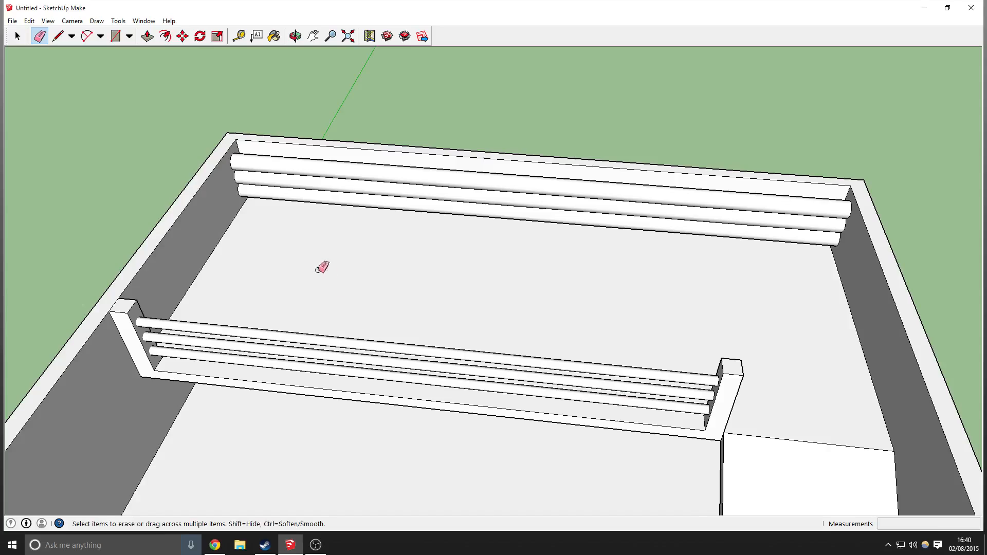
scroll(239, 184, "up", 5)
middle_click_drag(240, 184, 116, 178)
left_click(129, 36)
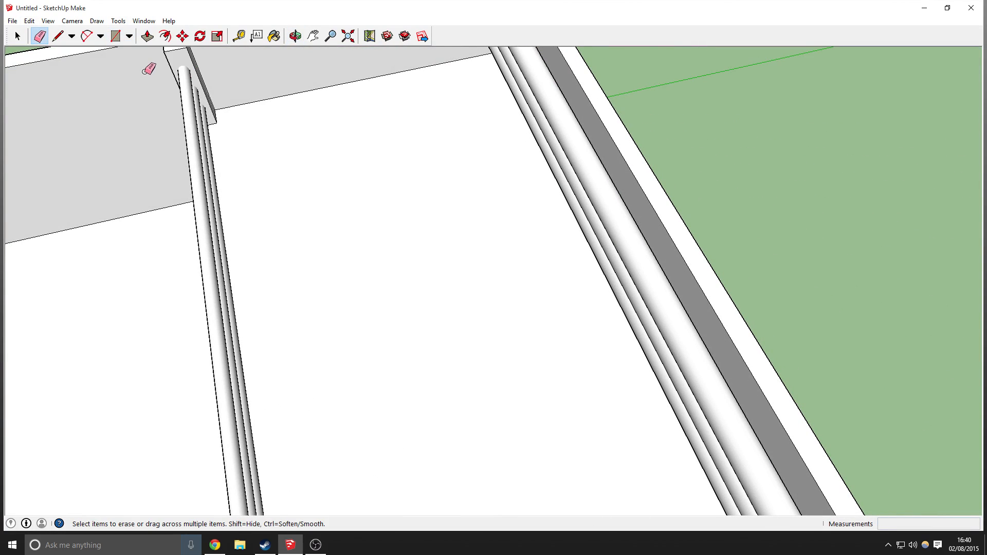
left_click(130, 37)
left_click(126, 77)
left_click(405, 227)
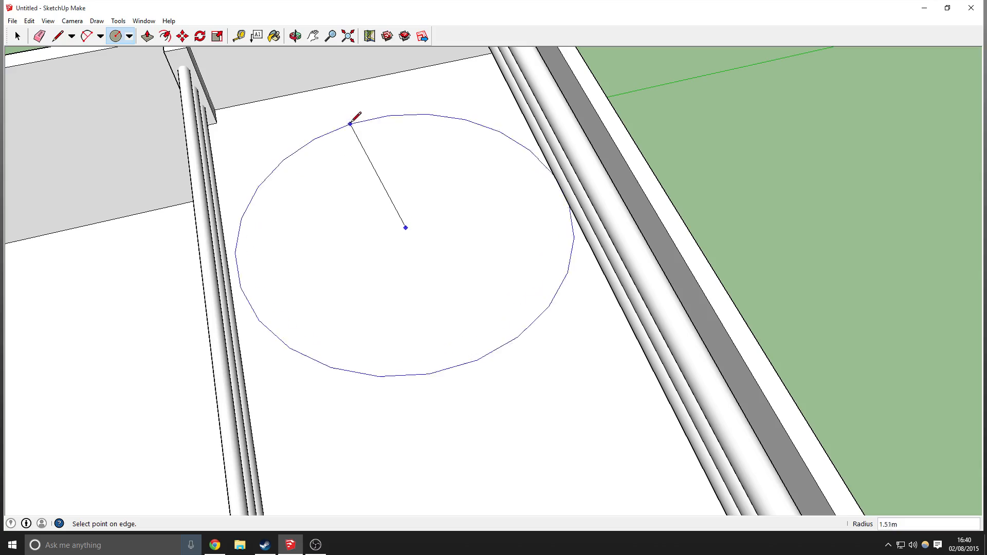
left_click(370, 139)
Try to push the platform circle down past the platform to the lower floor, and undo it
left_click(147, 36)
middle_click_drag(139, 216, 465, 70)
left_click_drag(439, 214, 427, 371)
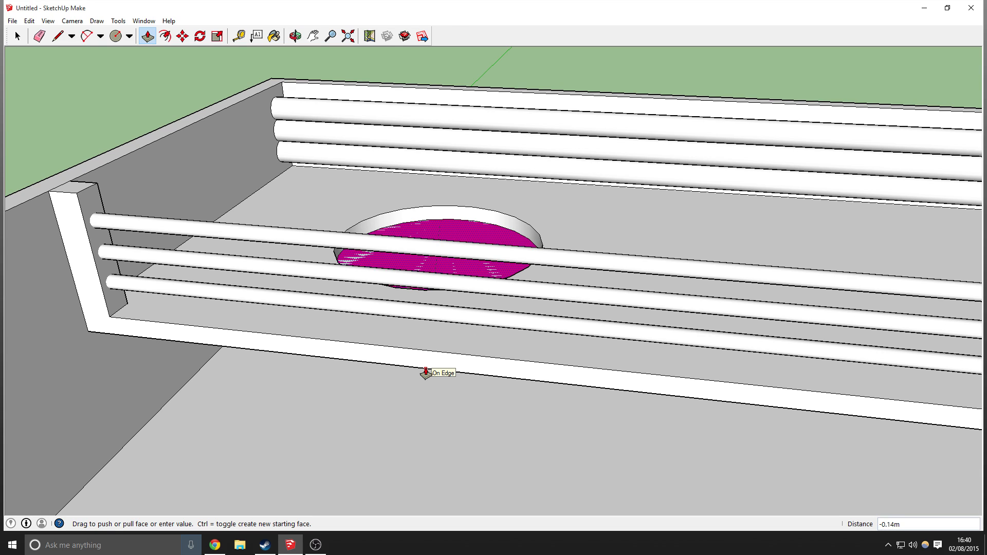
mouse_move(435, 374)
left_mouse_down()
mouse_move(448, 381)
mouse_move(437, 373)
left_mouse_up()
left_click_drag(437, 375, 442, 391)
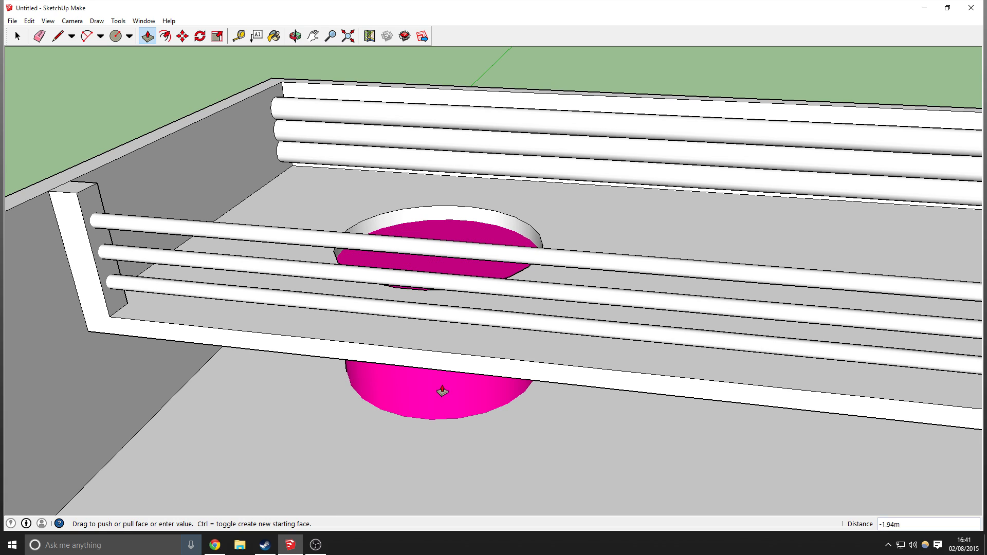
middle_click_drag(440, 390, 448, 218)
key("ctrl+z")
Push the circle down through the platform about 0.14 m to cut a round opening
left_click(448, 208)
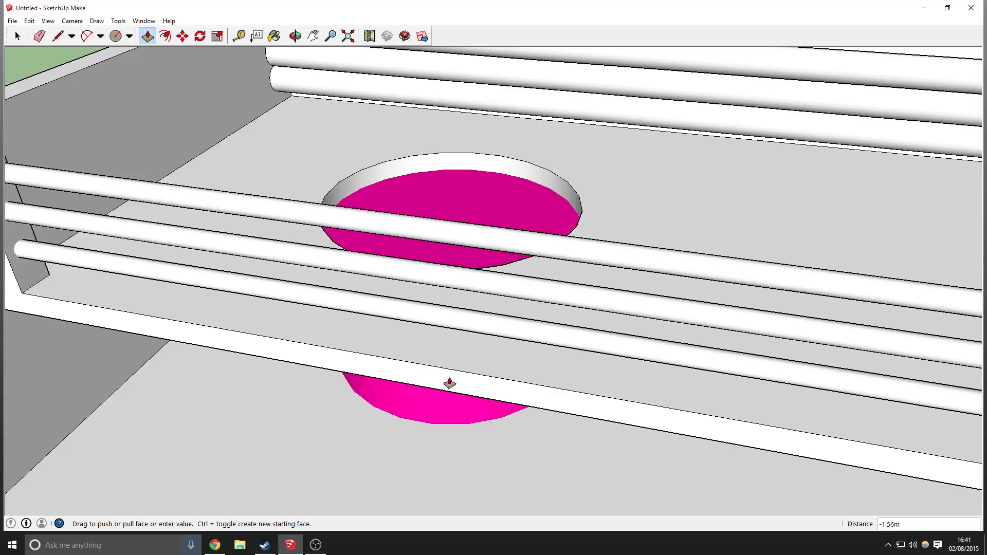
left_click(444, 396)
middle_click_drag(478, 300, 467, 326)
scroll(443, 181, "up", 8)
middle_click_drag(491, 252, 581, 358)
scroll(723, 388, "down", 10)
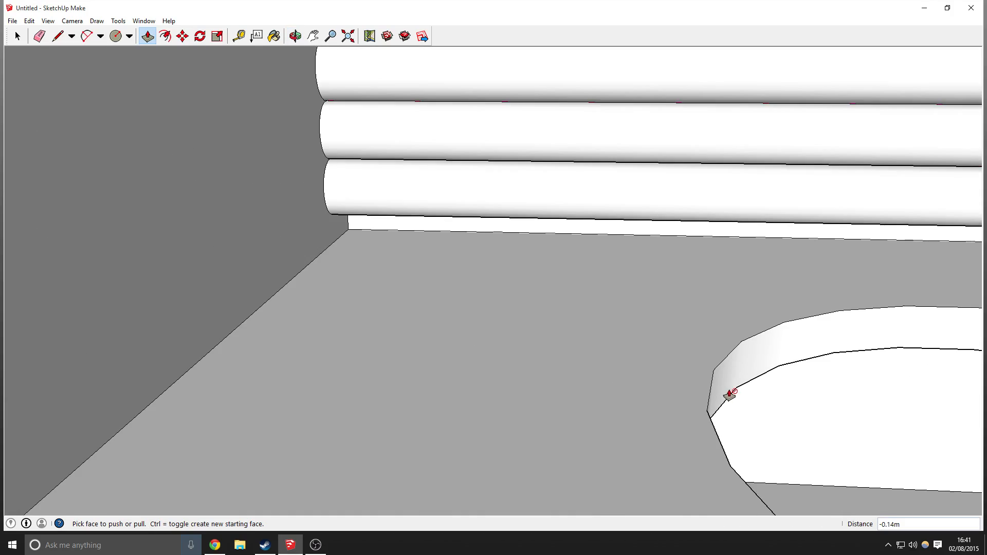
Paint the platform top and the lower floor with Carpet_Diamond_Olive from the Carpet and Textiles materials
mouse_move(832, 361)
middle_mouse_down()
mouse_move(531, 458)
mouse_move(494, 253)
mouse_move(452, 216)
middle_mouse_up()
left_click(275, 35)
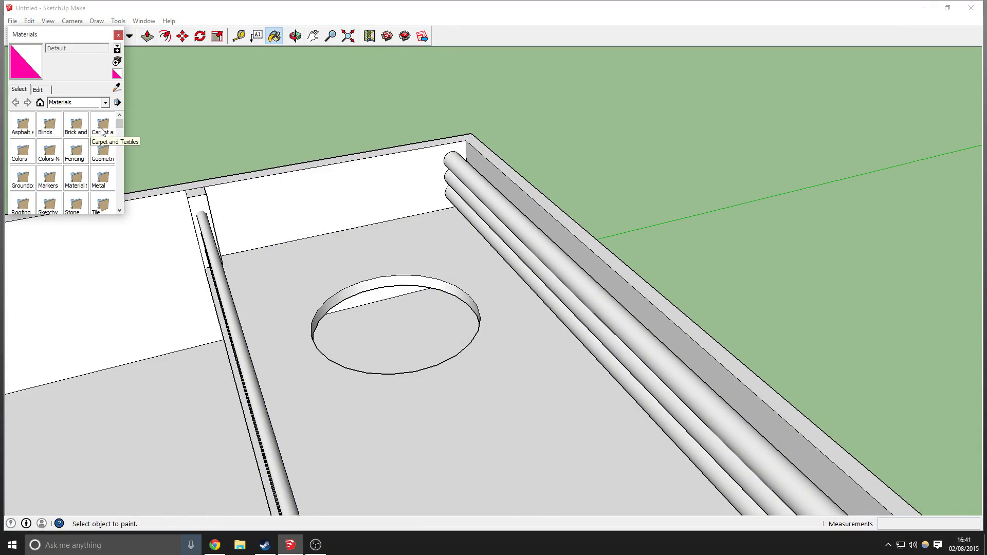
left_click(103, 125)
left_click(70, 127)
left_click(364, 251)
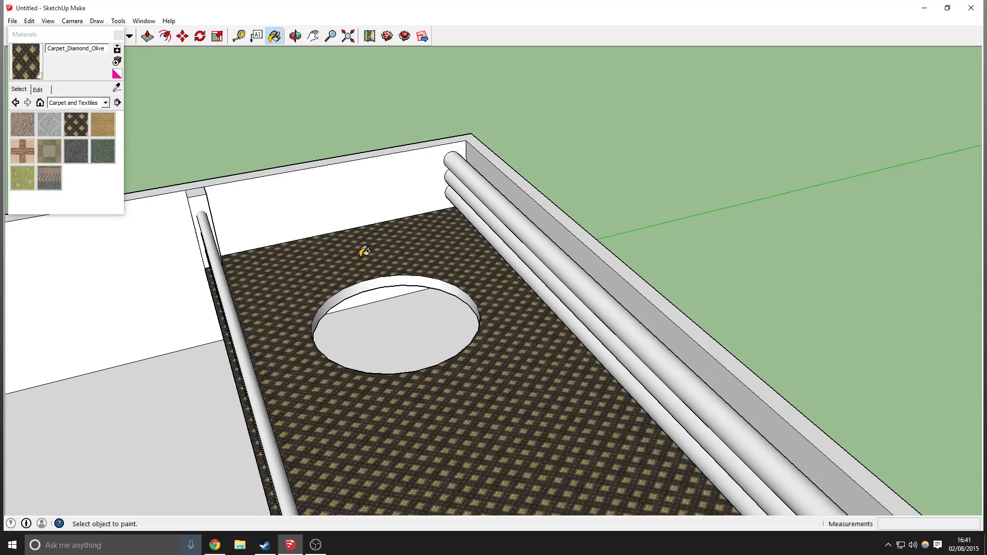
middle_click_drag(311, 233, 205, 231)
Paint the walls around the lower floor with the dark Roofing_Shingles_GAF material from the Roofing collection
left_click(90, 103)
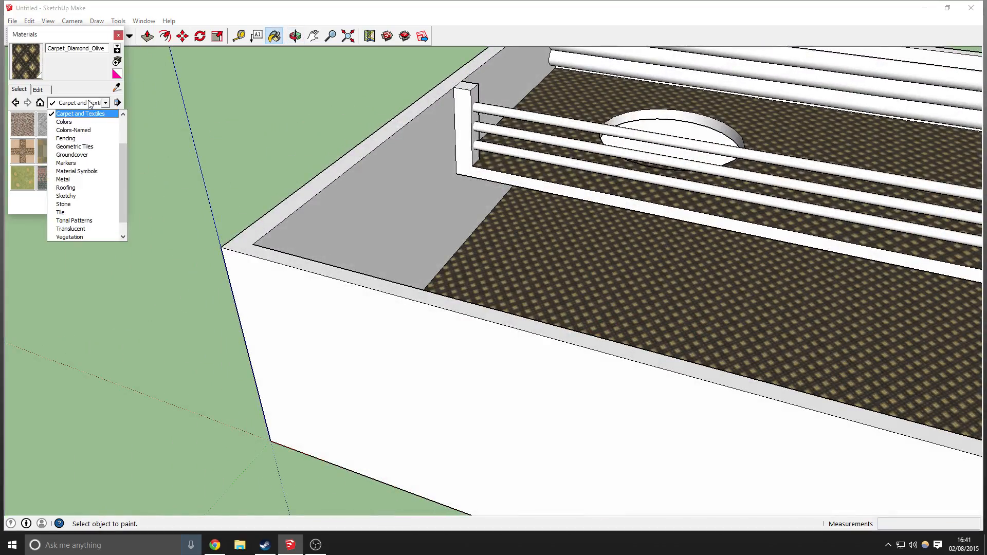
left_click(80, 142)
left_click(103, 124)
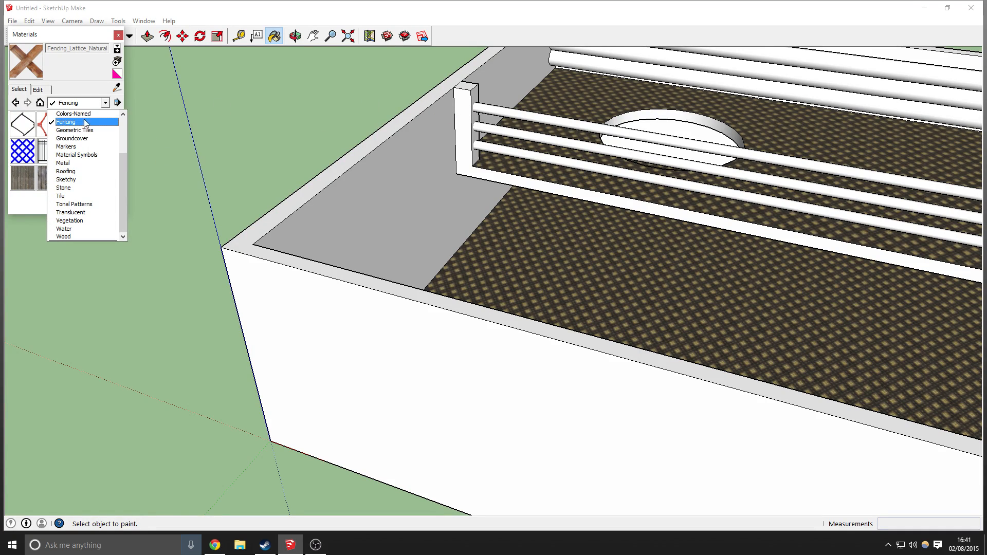
left_click(81, 171)
left_click(77, 124)
left_click(346, 190)
middle_click_drag(682, 237, 147, 185)
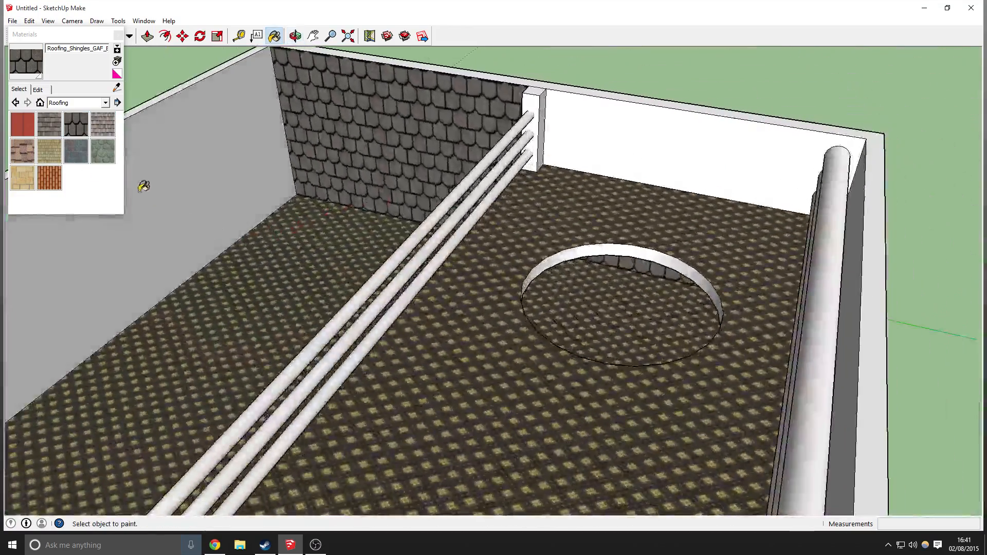
mouse_move(220, 213)
middle_mouse_down()
mouse_move(761, 205)
mouse_move(513, 183)
mouse_move(468, 209)
middle_mouse_up()
middle_click_drag(398, 157, 193, 190)
Paint the lower floor and the inner rim of the round opening with Roofing_Tile_Spanish
left_click(49, 177)
left_click(447, 206)
mouse_move(447, 206)
middle_mouse_down()
mouse_move(770, 263)
mouse_move(643, 288)
mouse_move(515, 334)
mouse_move(487, 235)
mouse_move(428, 265)
mouse_move(303, 225)
mouse_move(568, 180)
mouse_move(511, 177)
middle_mouse_up()
left_click(499, 360)
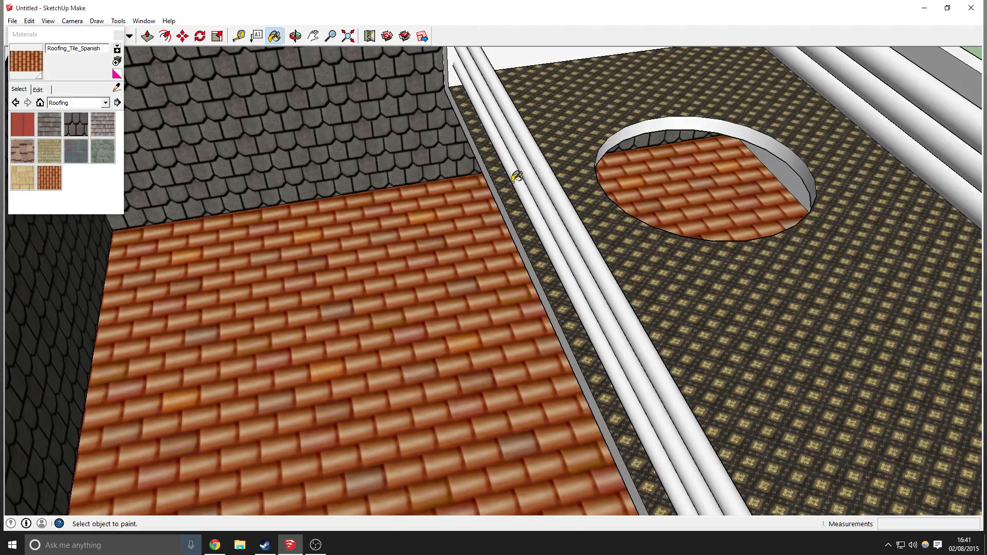
mouse_move(677, 213)
middle_mouse_down()
mouse_move(581, 221)
mouse_move(797, 155)
mouse_move(782, 170)
mouse_move(792, 129)
mouse_move(917, 240)
middle_mouse_up()
left_click(582, 220)
scroll(704, 294, "down", 4)
mouse_move(705, 294)
middle_mouse_down()
mouse_move(827, 255)
mouse_move(405, 231)
middle_mouse_up()
scroll(409, 226, "down", 5)
left_click(118, 35)
Draw an arc with a bulge of about 0.67 m on the side wall's top edge above the platform and a smaller arc inside it
middle_click_drag(456, 161, 318, 274)
scroll(416, 185, "up", 5)
middle_click_drag(464, 223, 383, 229)
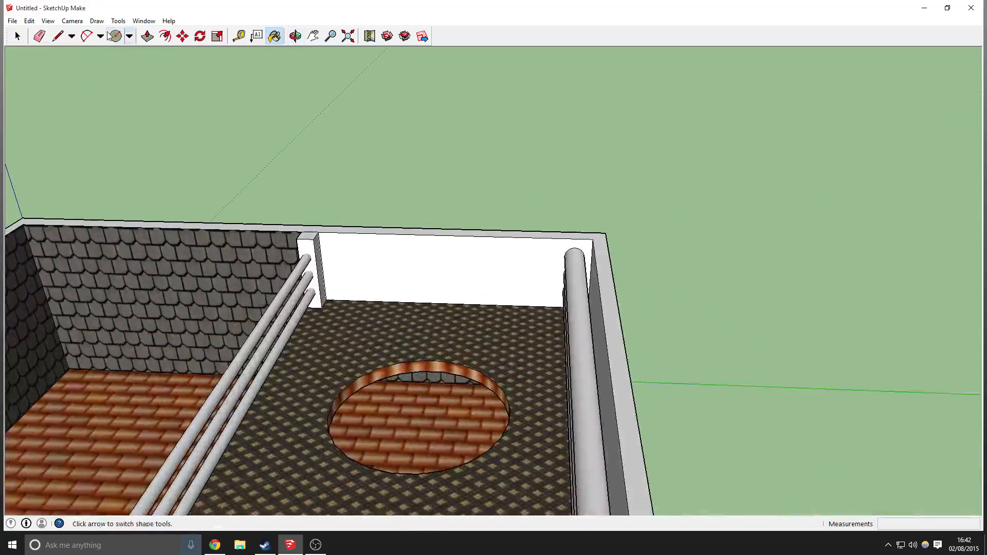
left_click(87, 36)
left_click(358, 233)
left_click(530, 237)
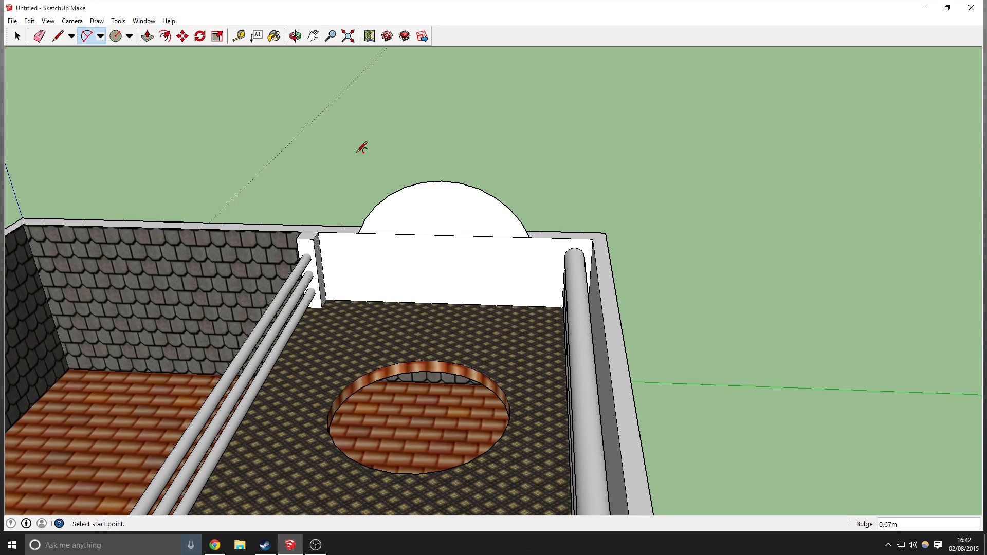
left_click(365, 233)
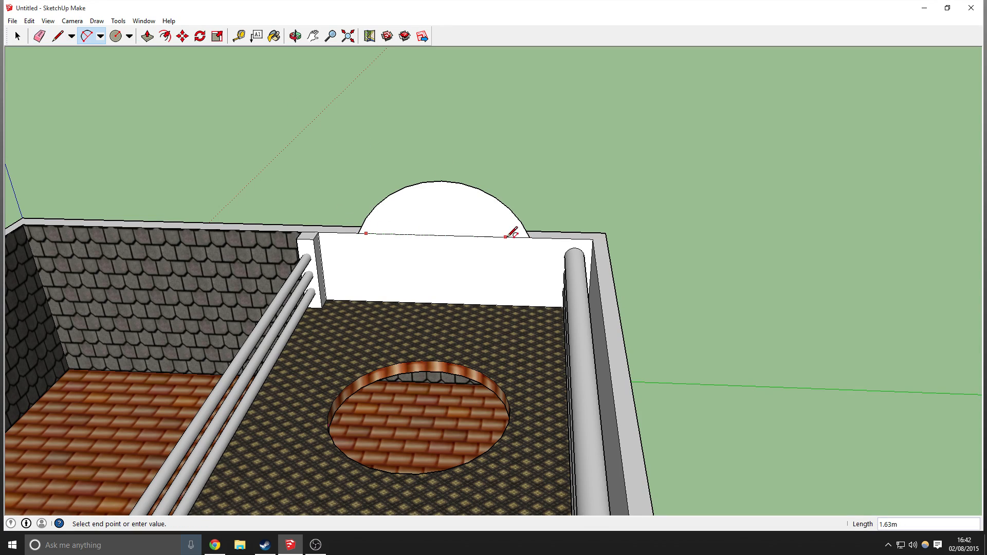
left_click(517, 237)
left_click(448, 188)
Try to extrude the arched face across the side wall's thickness, and undo it
left_click(39, 36)
mouse_move(403, 226)
middle_mouse_down()
mouse_move(441, 183)
mouse_move(622, 153)
mouse_move(537, 193)
middle_mouse_up()
scroll(536, 192, "up", 2)
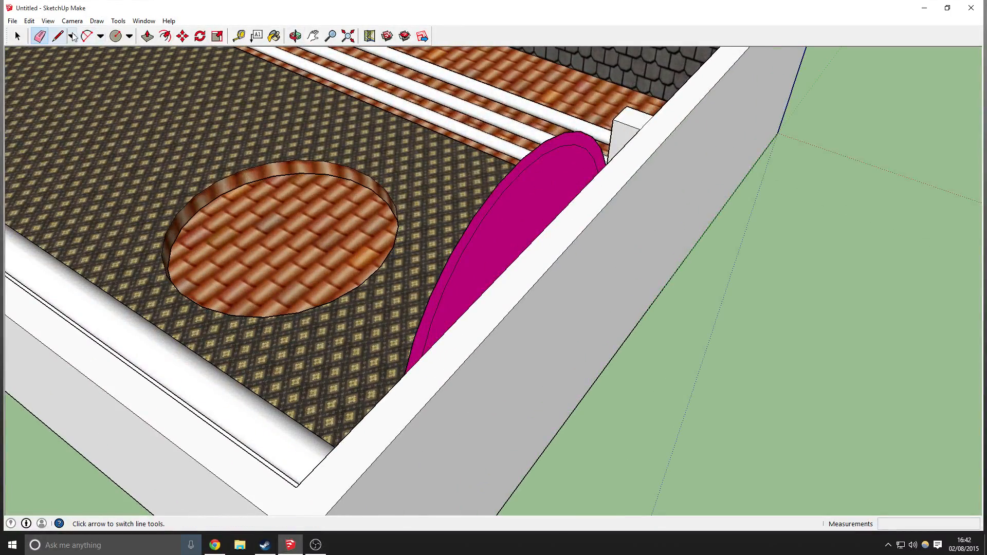
left_click(147, 36)
left_click_drag(431, 327, 421, 411)
key("space")
middle_click_drag(421, 411, 822, 189)
scroll(683, 189, "up", 2)
middle_click_drag(699, 143, 687, 238, "shift")
key("ctrl+z")
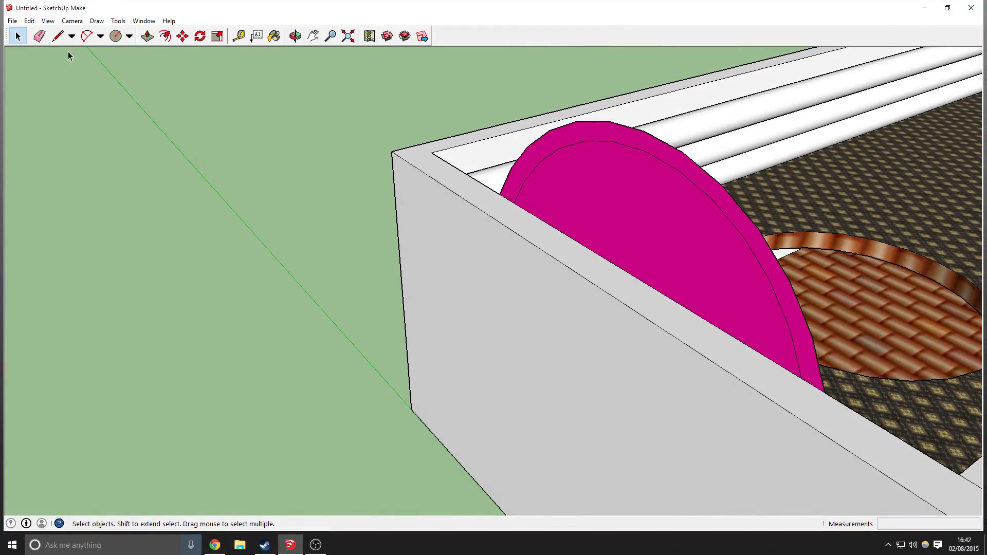
Try again to extrude the arch on the side wall, and undo it together with the two arcs
left_click(147, 36)
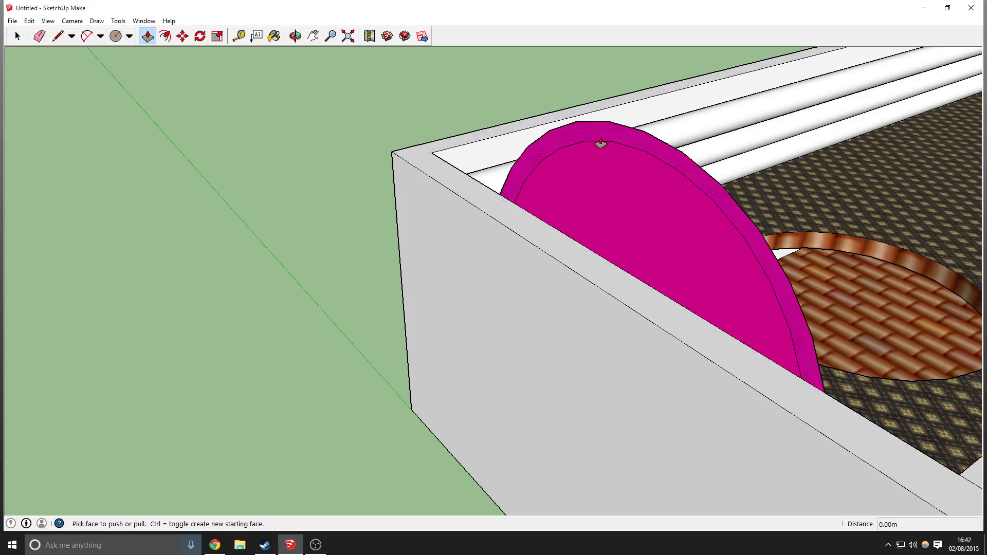
middle_click_drag(601, 144, 401, 154)
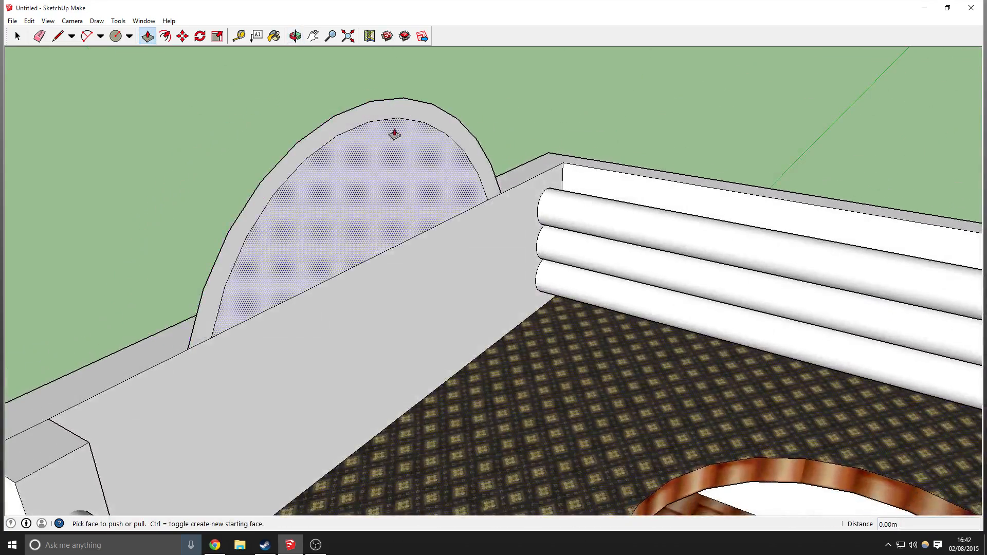
left_click(410, 112)
left_click(461, 135)
key("ctrl+z")
key("ctrl+z")
key("ctrl+z")
Draw an arc with a bulge of about 0.58 m on the outer top edge of the side wall beside the platform
middle_click_drag(295, 292, 501, 229)
left_click(85, 37)
left_click(468, 171)
middle_click_drag(467, 172, 409, 192)
left_click(359, 170)
middle_click_drag(514, 110, 535, 123)
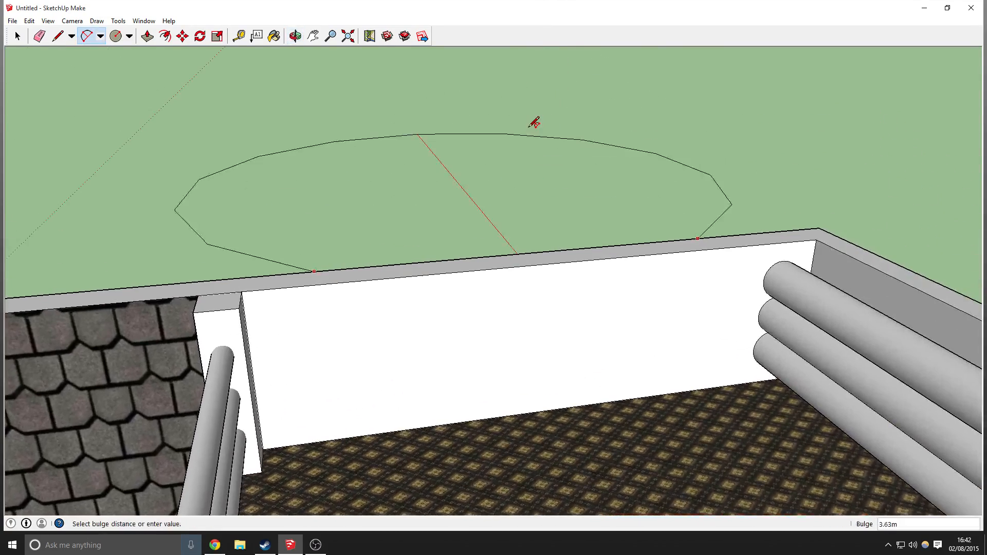
left_click(521, 144)
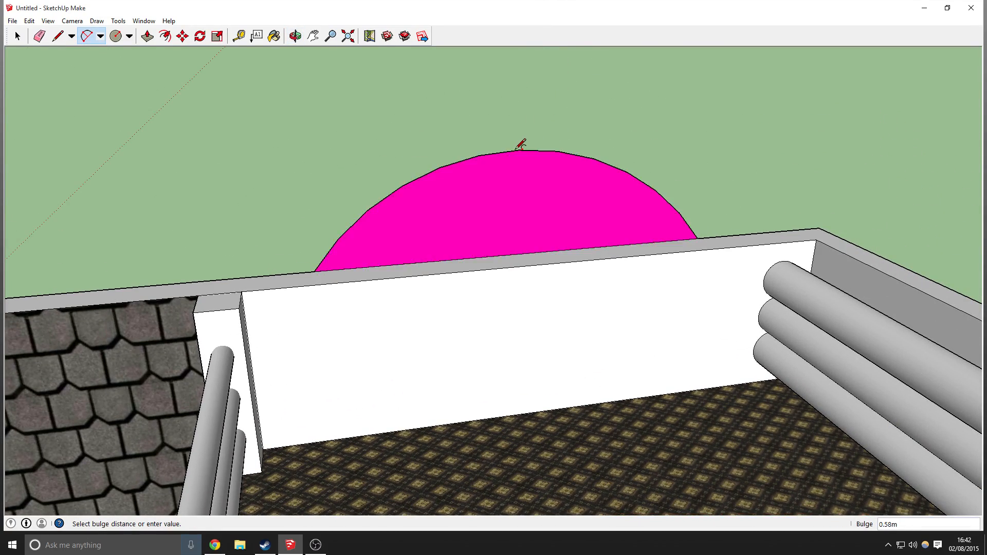
Draw a smaller arc with a bulge of about 0.51 m inside the first one and delete the face inside it
left_click(326, 269)
left_click(684, 240)
left_click(523, 164)
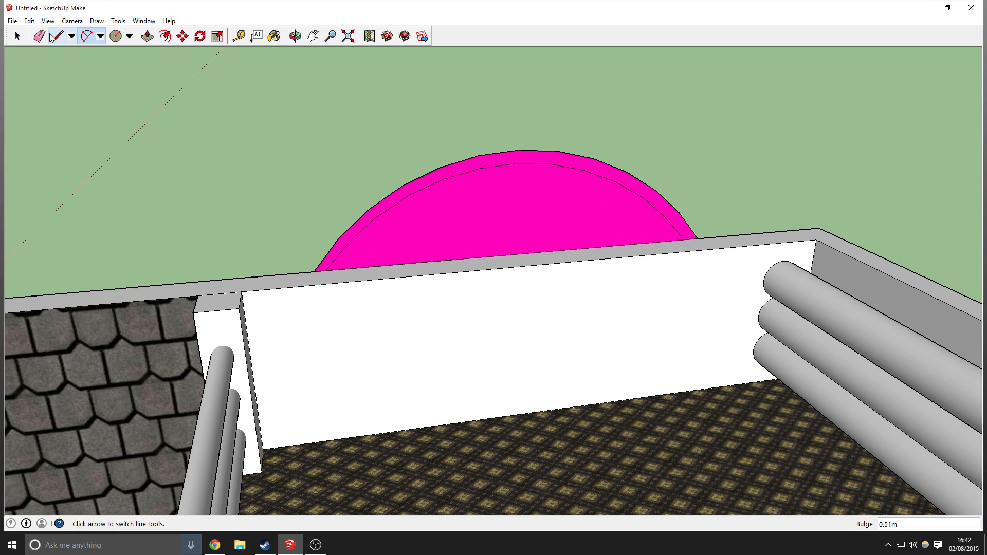
key("space")
left_click(429, 208)
key("Delete")
Reverse the arch band's face and extrude it across the side wall's thickness
right_click(447, 172)
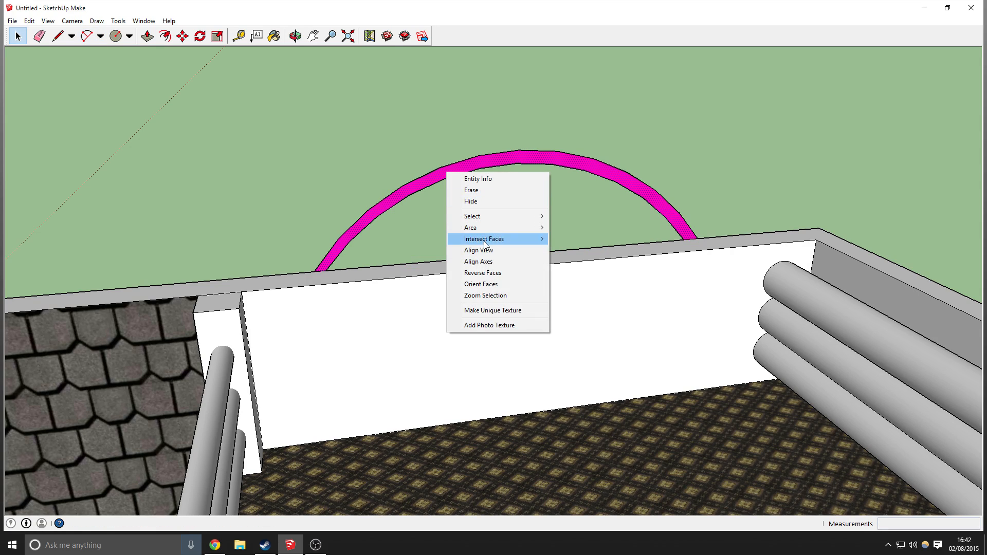
left_click(482, 272)
left_click(147, 36)
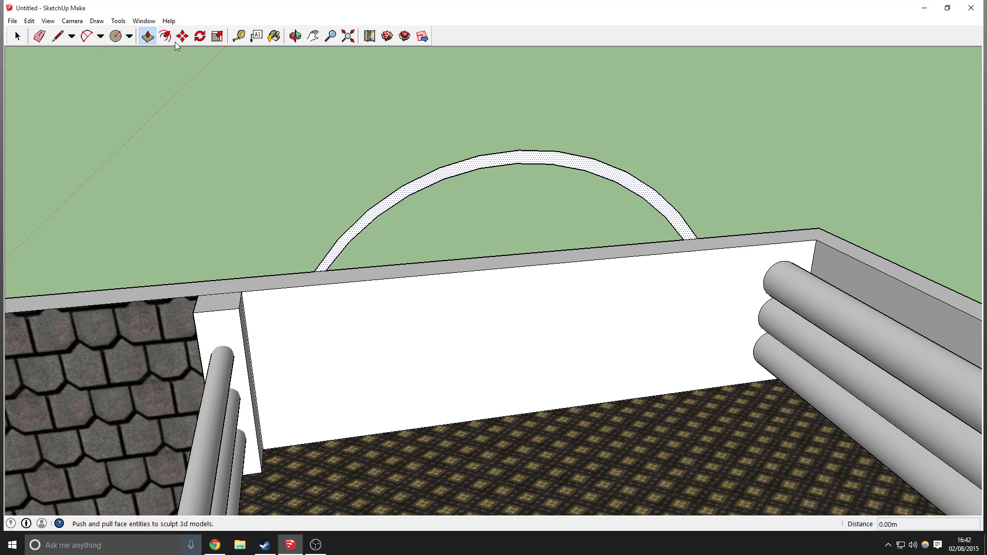
left_click(489, 167)
left_click(445, 274)
Draw two lines down the side wall's inner face, from the arch's inner ends to the platform floor
middle_click_drag(445, 274, 329, 273)
left_click(60, 38)
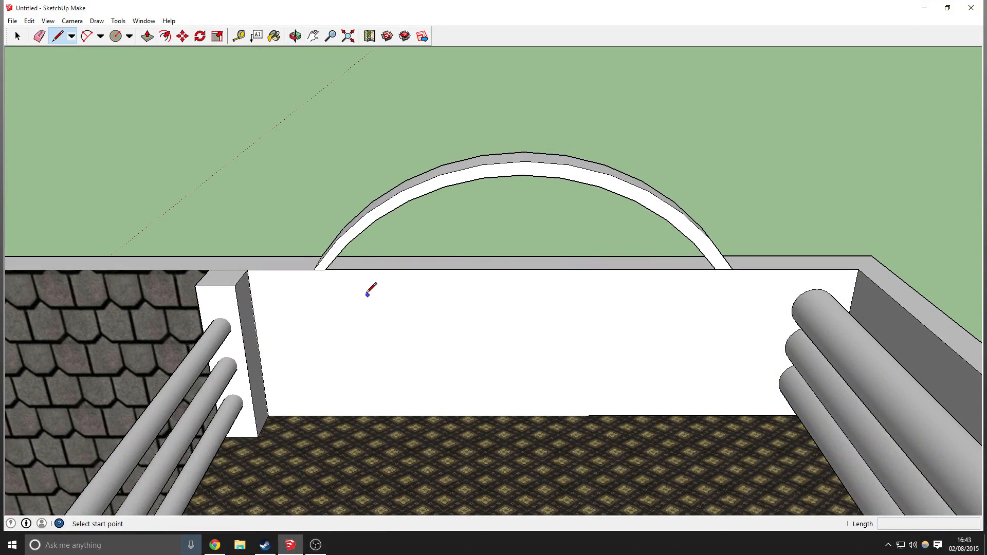
left_click(325, 269)
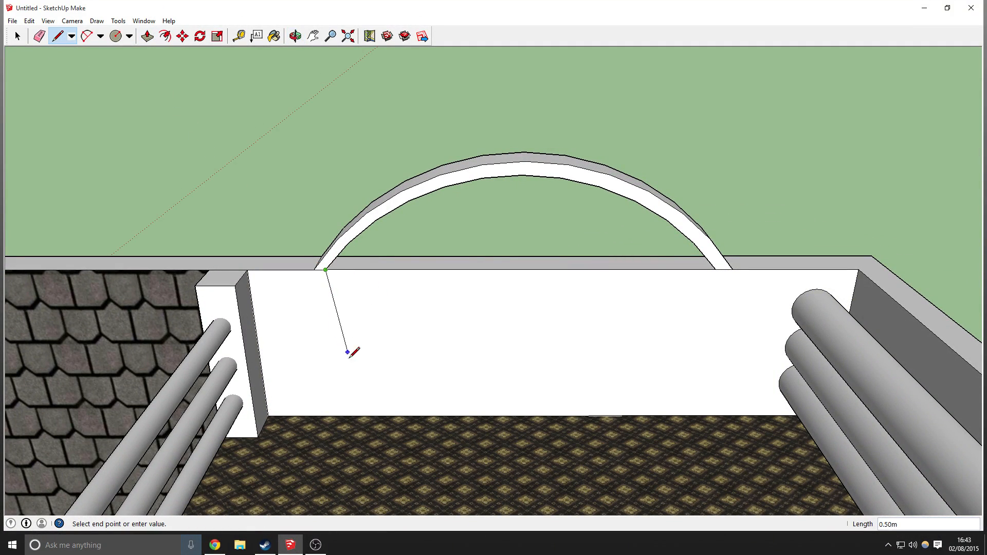
left_click(339, 416)
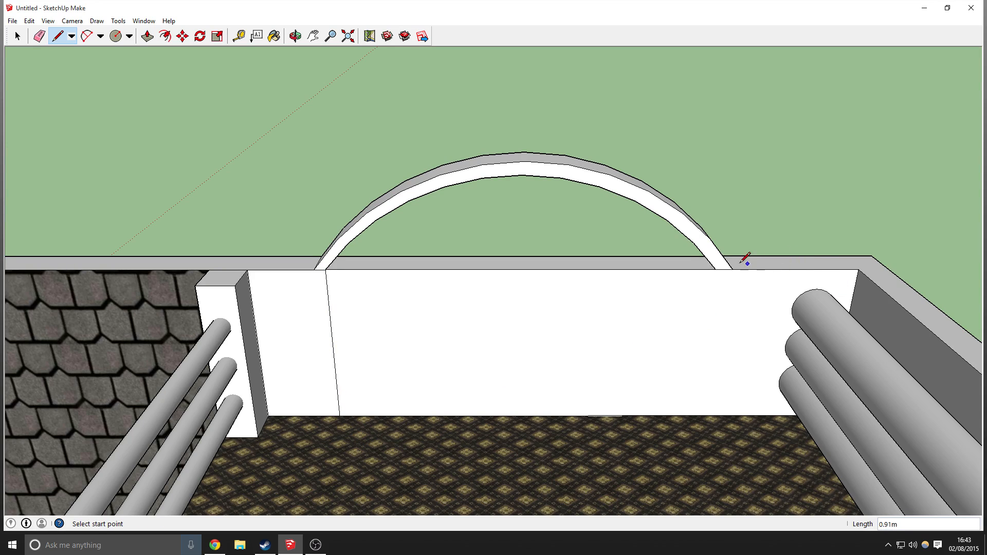
left_click(715, 269)
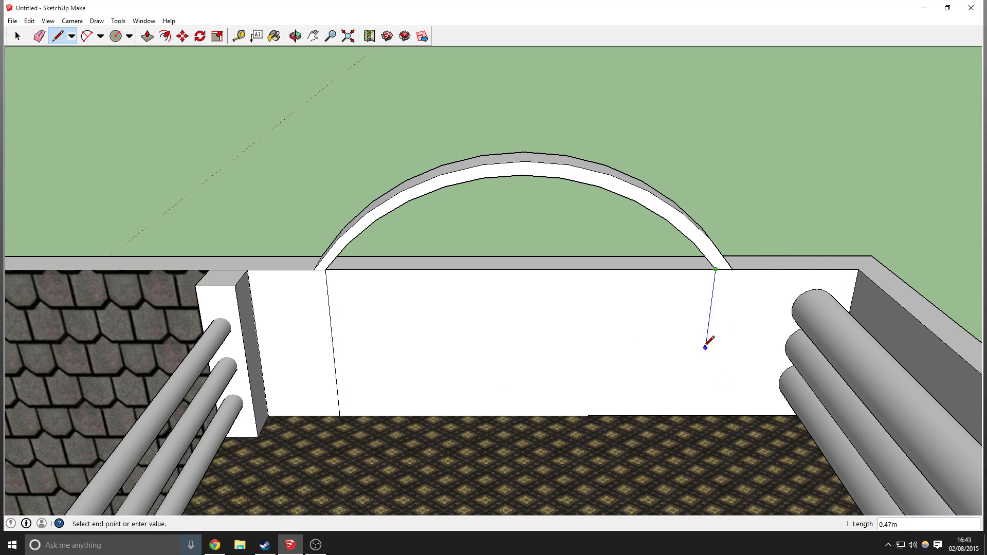
left_click(696, 416)
Push the wall panel below the arch about 0.19 m through the side wall to cut an opening
left_click(148, 36)
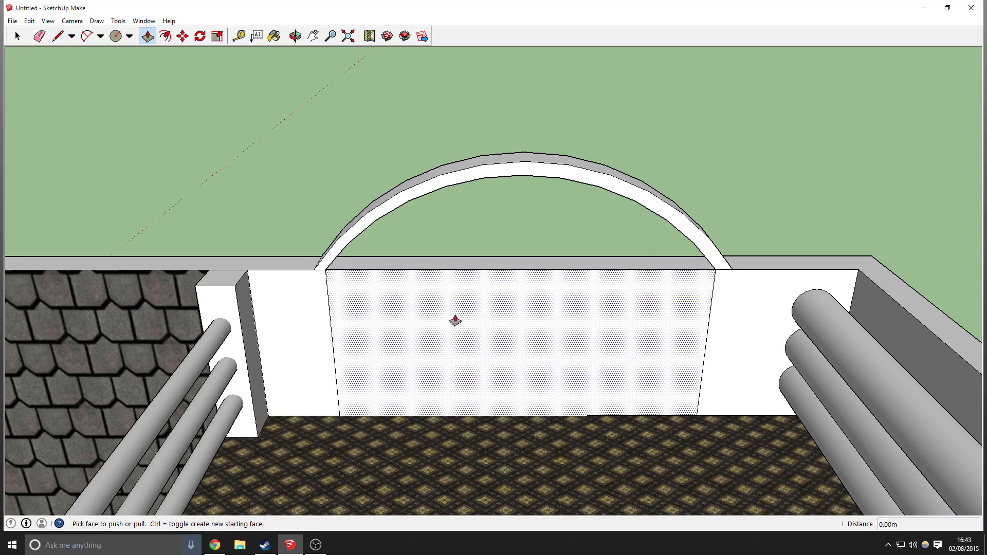
left_click_drag(451, 319, 467, 263)
left_click(467, 261)
middle_click_drag(305, 207, 383, 264)
scroll(458, 240, "up", 3)
middle_click_drag(458, 241, 573, 231)
scroll(394, 253, "down", 2)
scroll(319, 296, "down", 1)
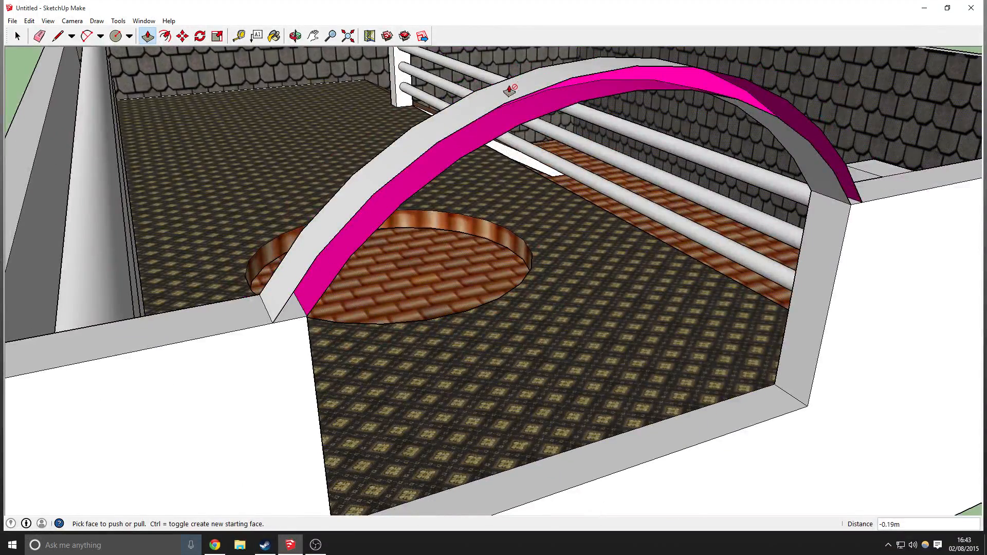
Try to close the arch's open outer side with a line across the band, and undo it
left_click(57, 36)
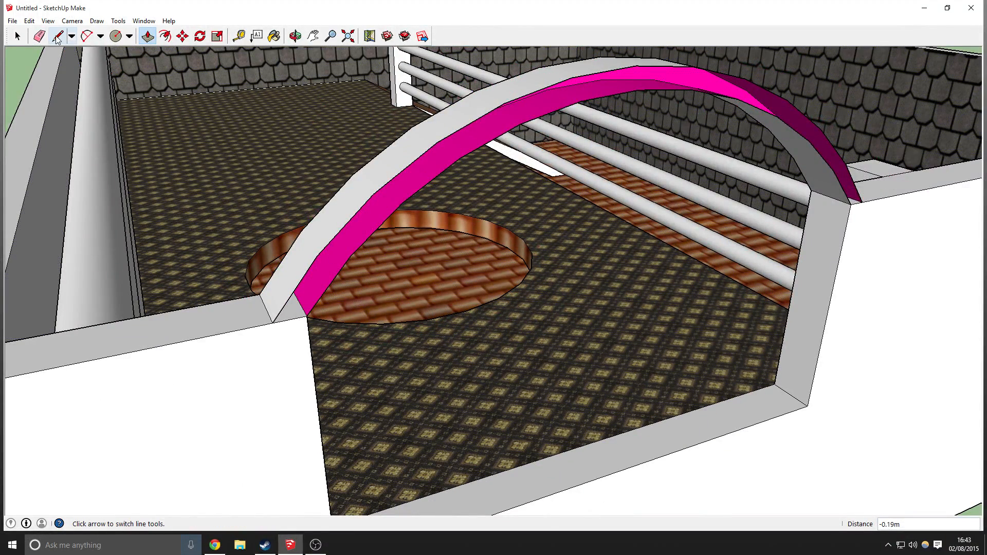
left_click(319, 256)
left_click(350, 256)
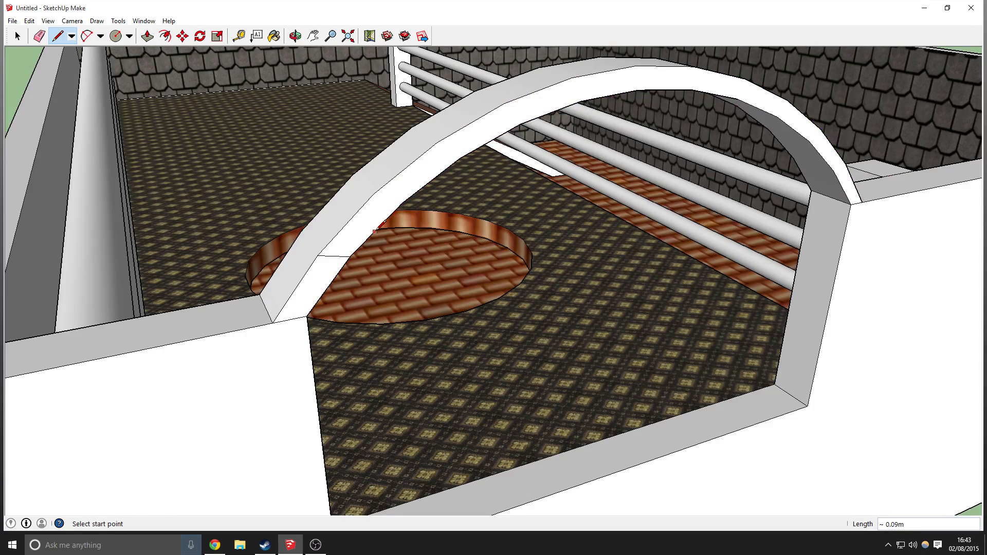
left_click(40, 36)
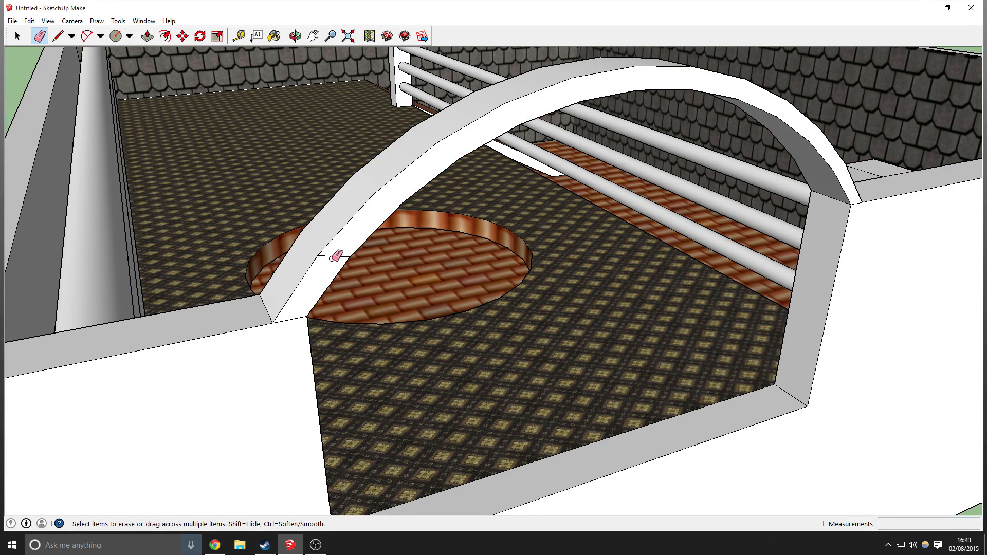
mouse_move(809, 218)
middle_mouse_down()
mouse_move(608, 150)
mouse_move(584, 194)
mouse_move(180, 214)
mouse_move(575, 190)
middle_mouse_up()
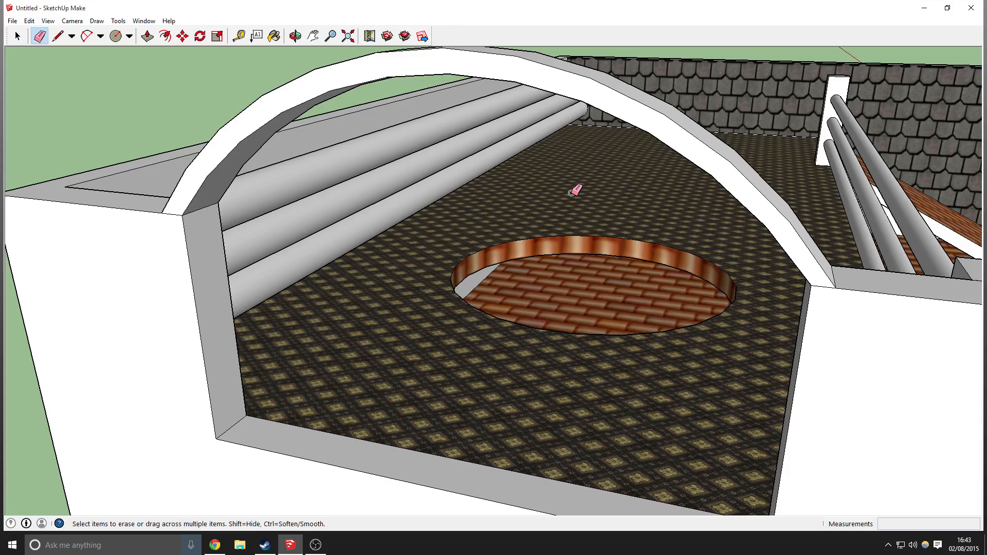
key("ctrl+z")
key("ctrl+z")
Erase the short edge where the arch meets the outer wall and redraw it as a line about 0.09 m long
middle_click_drag(211, 176, 248, 162)
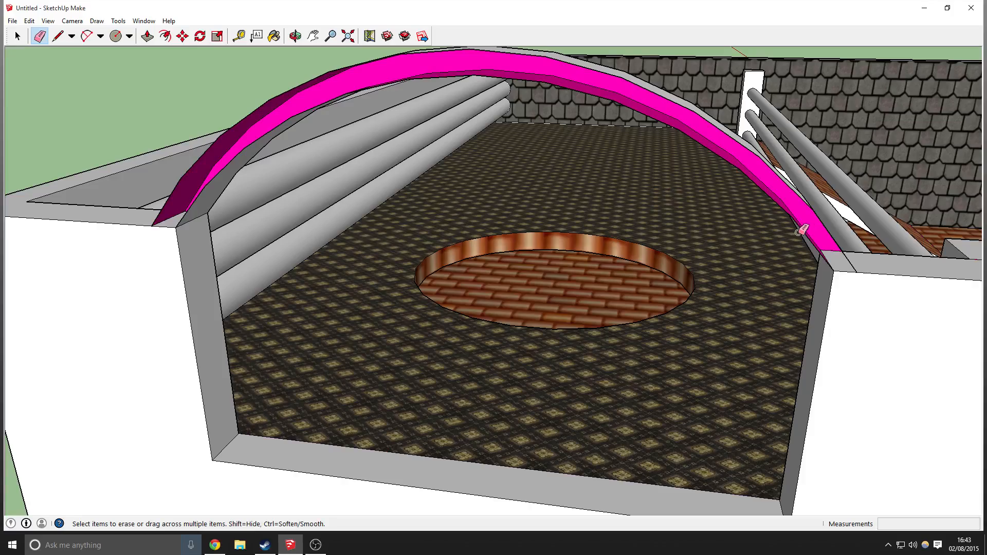
middle_click_drag(232, 204, 304, 228)
scroll(191, 273, "up", 1)
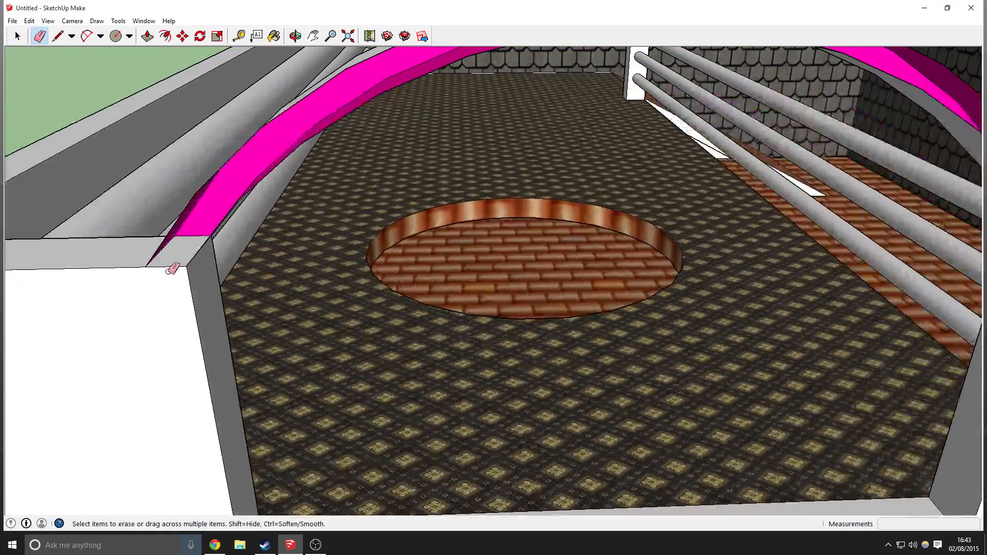
left_click(170, 269)
middle_click_drag(172, 264, 208, 280)
key("l")
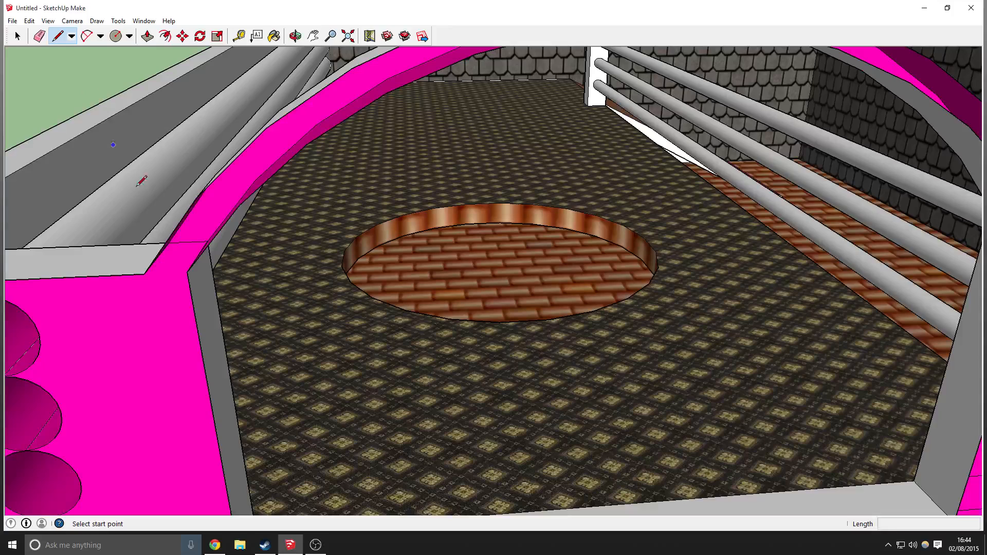
left_click(153, 275)
left_click(188, 273)
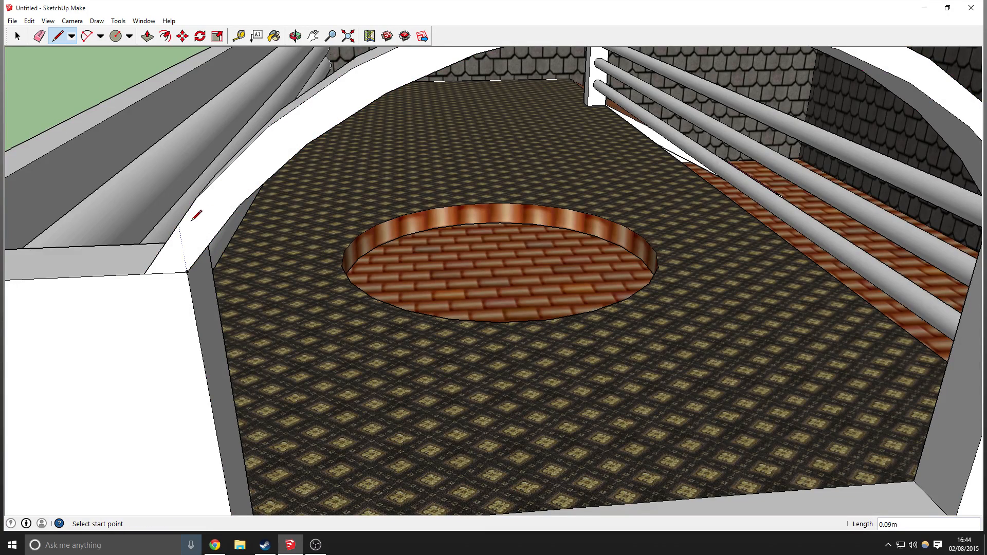
Delete the face on the arch's outer side
left_click(39, 36)
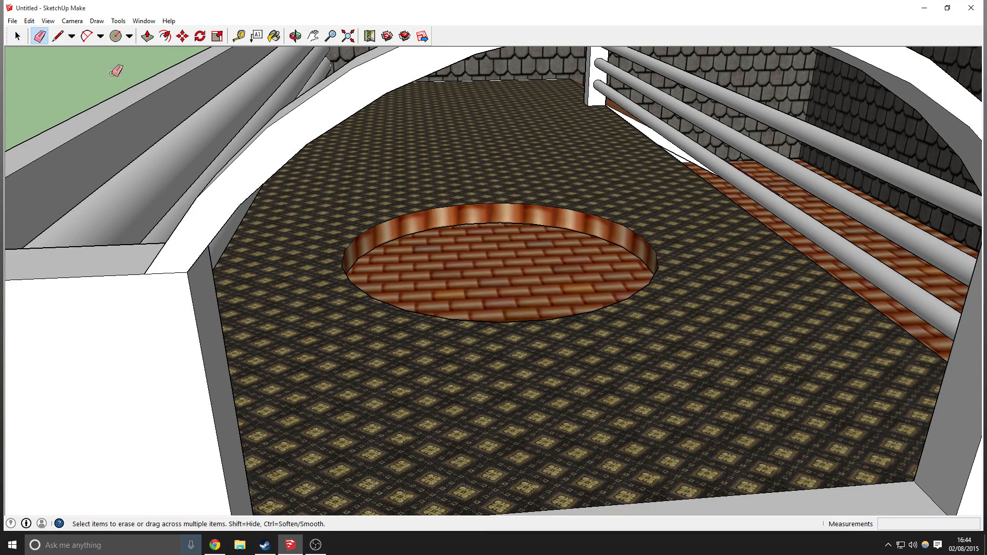
left_click(18, 36)
left_click(235, 178)
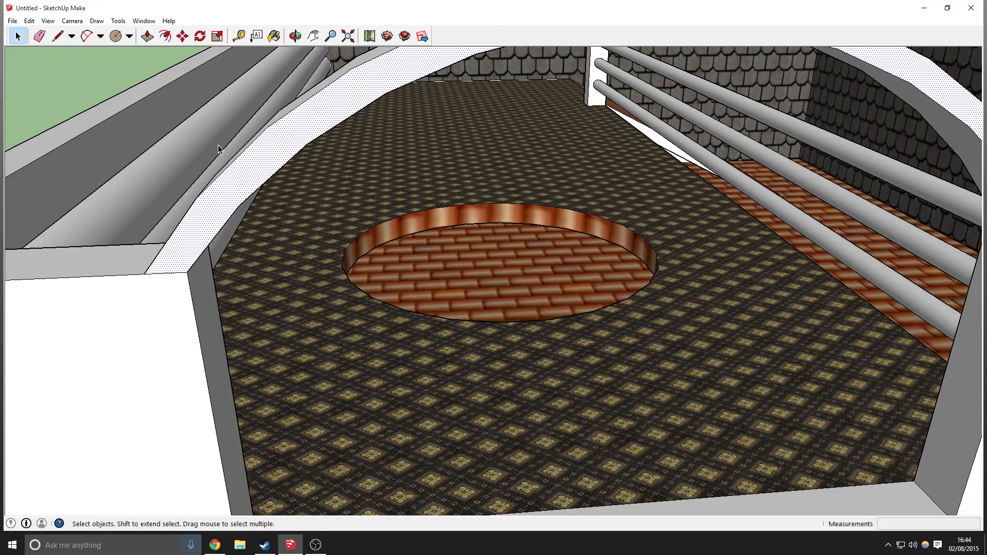
key("Delete")
Close the arch's outer side by drawing a line about 0.09 m long across the band, and erase that line
left_click(57, 36)
middle_click_drag(252, 177, 212, 202)
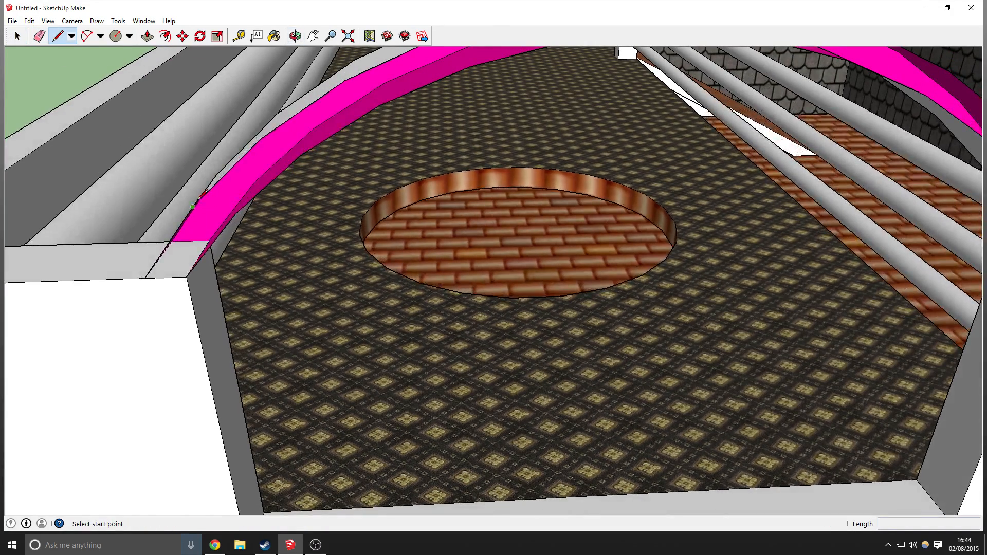
left_click(194, 207)
left_click(235, 214)
left_click(17, 37)
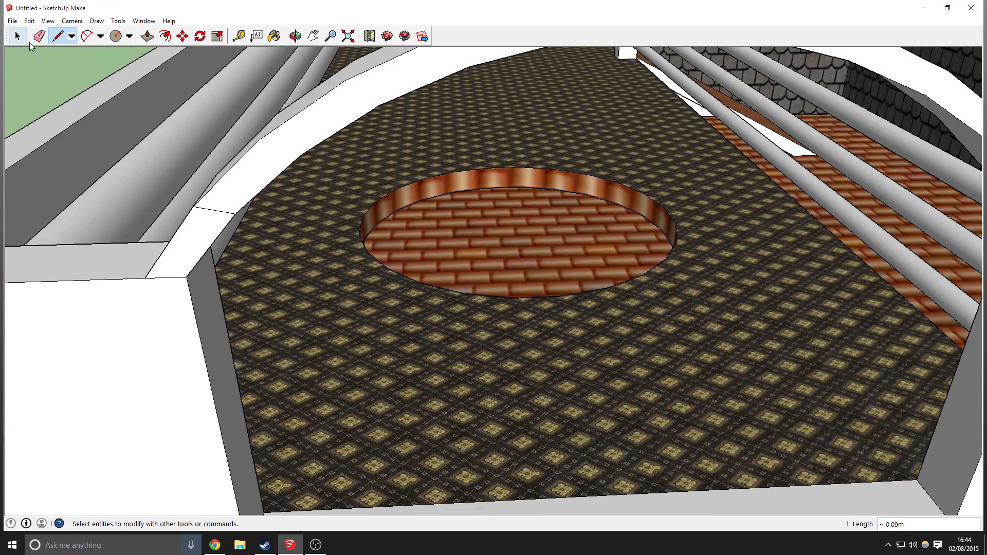
left_click(40, 36)
scroll(221, 216, "down", 5)
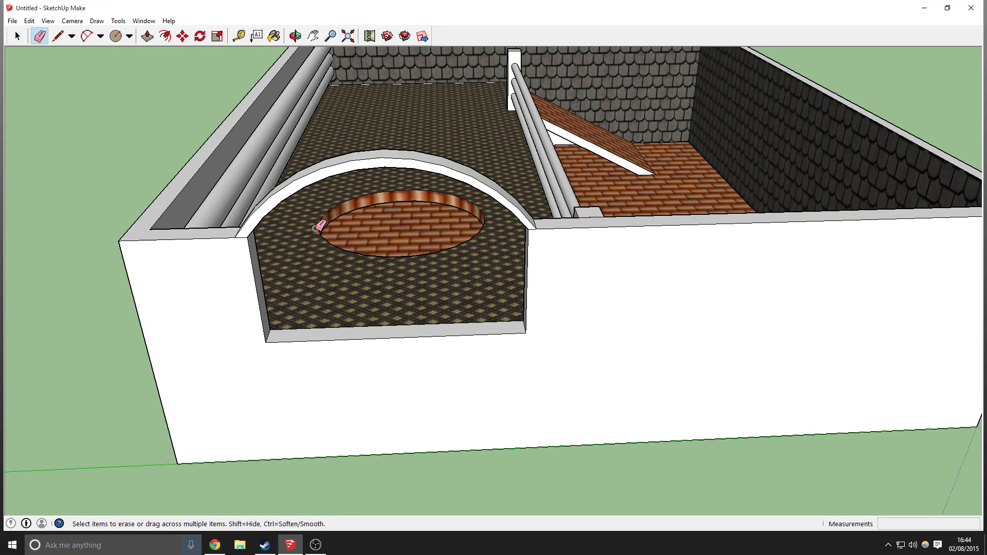
middle_click_drag(684, 196, 473, 177)
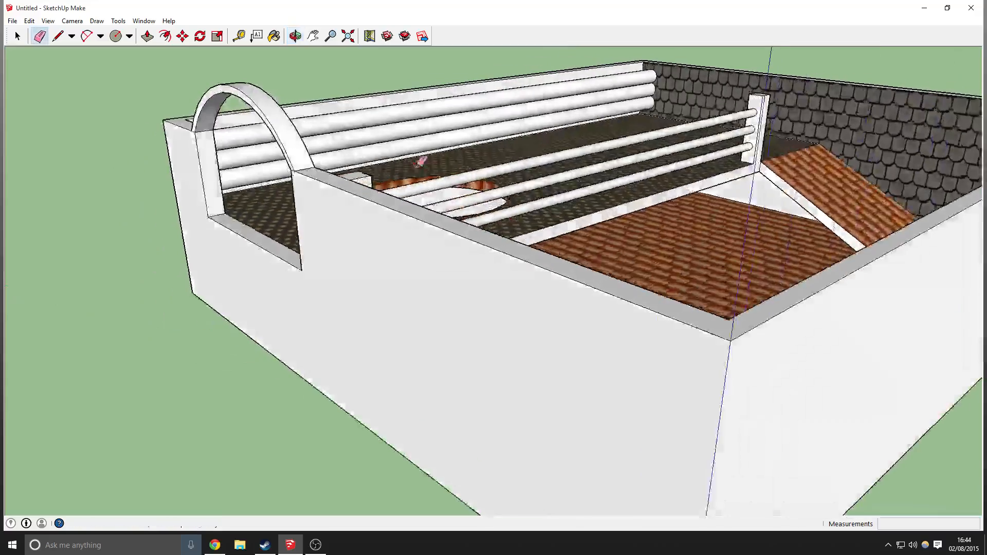
scroll(491, 169, "down", 5)
mouse_move(690, 158)
middle_mouse_down()
mouse_move(386, 196)
mouse_move(574, 230)
middle_mouse_up()
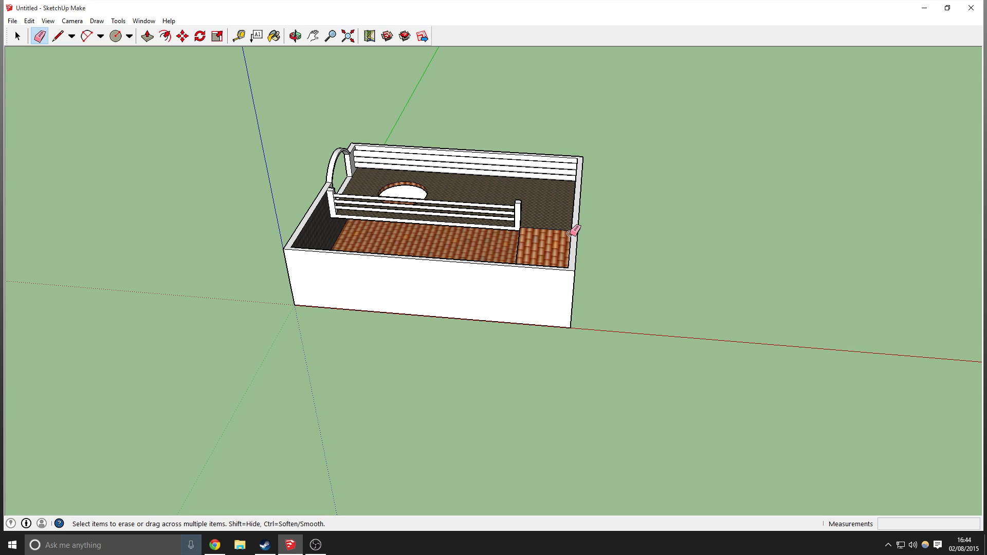
Start a 3D model export and set the export type to COLLADA File (*.dae)
left_click(16, 24)
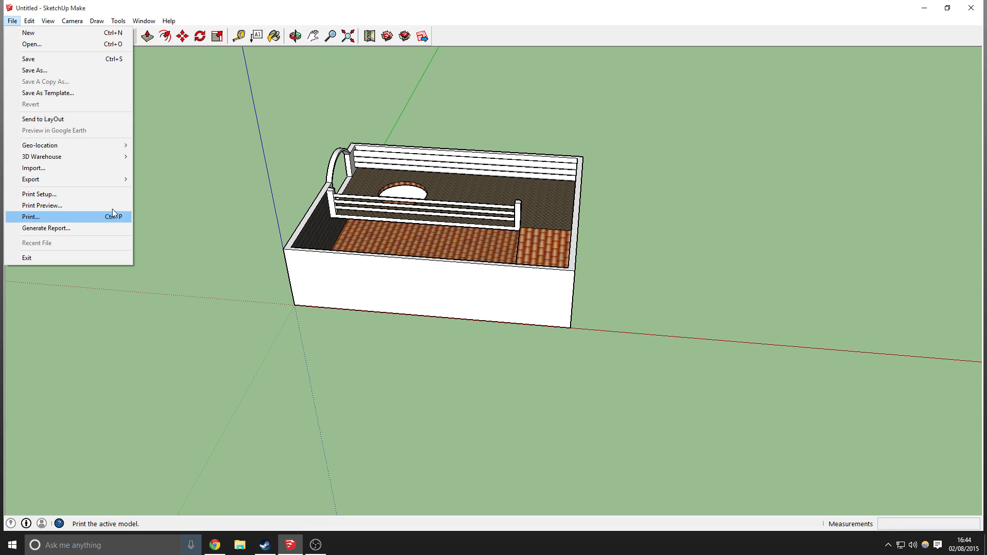
mouse_move(98, 180)
left_click(157, 180)
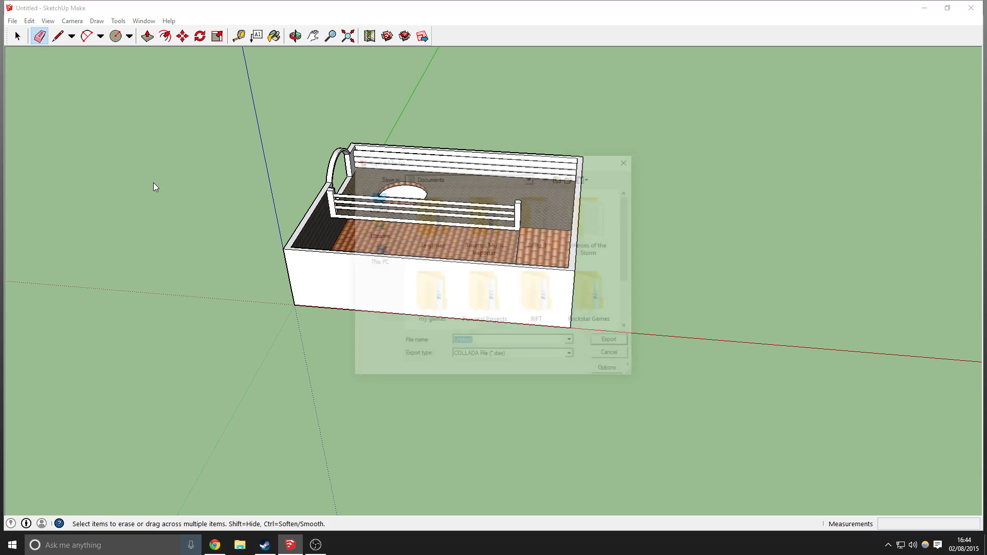
left_click(572, 357)
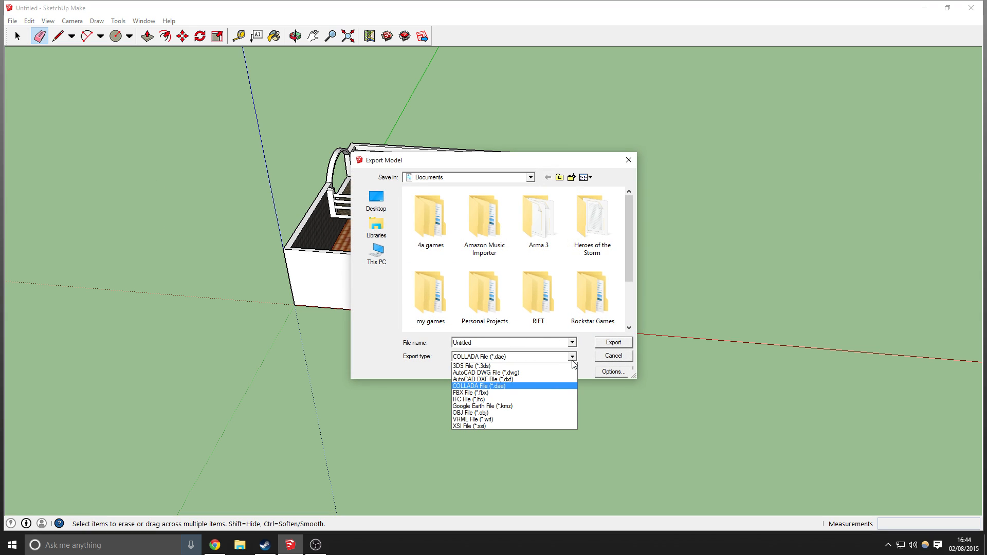
left_click(504, 395)
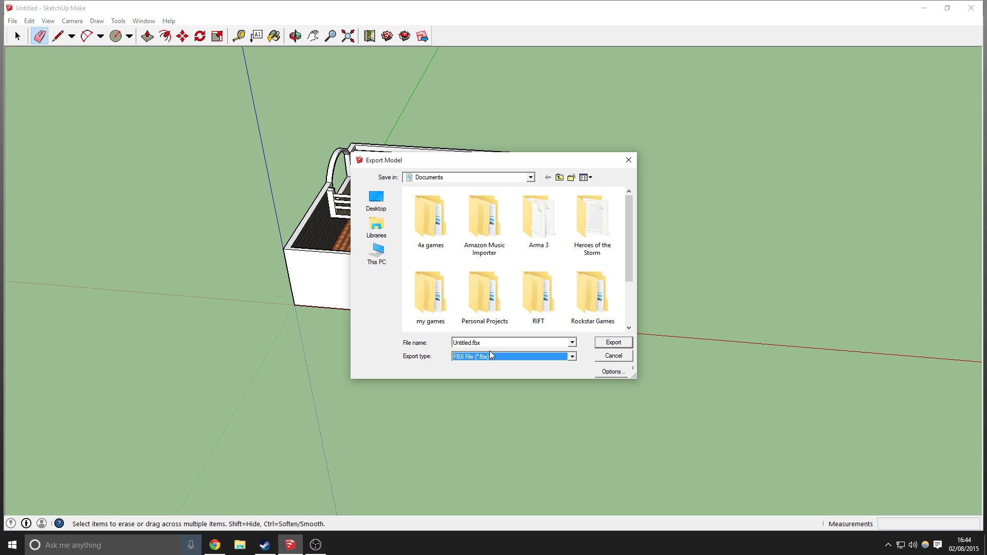
left_click(572, 356)
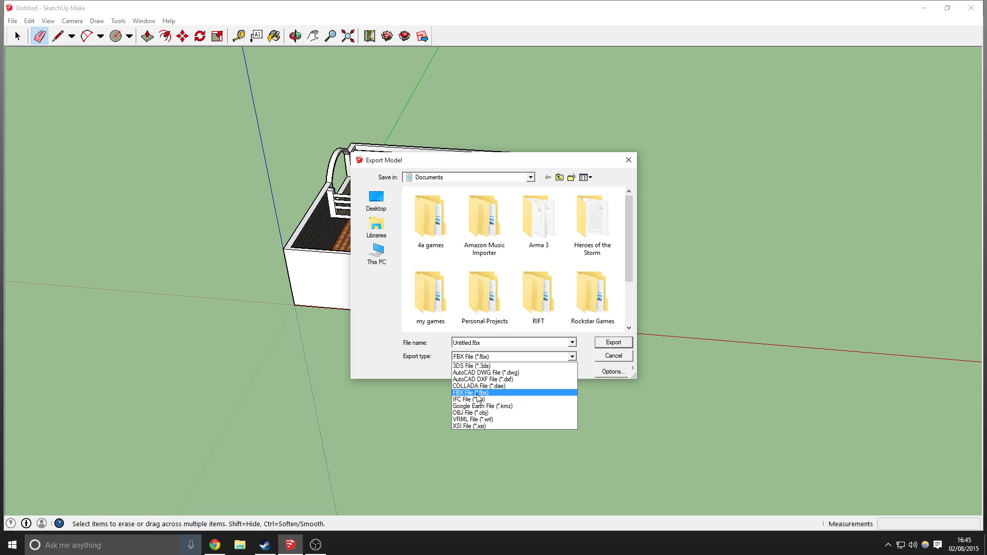
left_click(508, 392)
Replace the name Untitled with asdasdasd for the .dae file and export the model to the Documents folder
double_click(466, 343)
left_click(468, 343)
left_click_drag(468, 343, 393, 342)
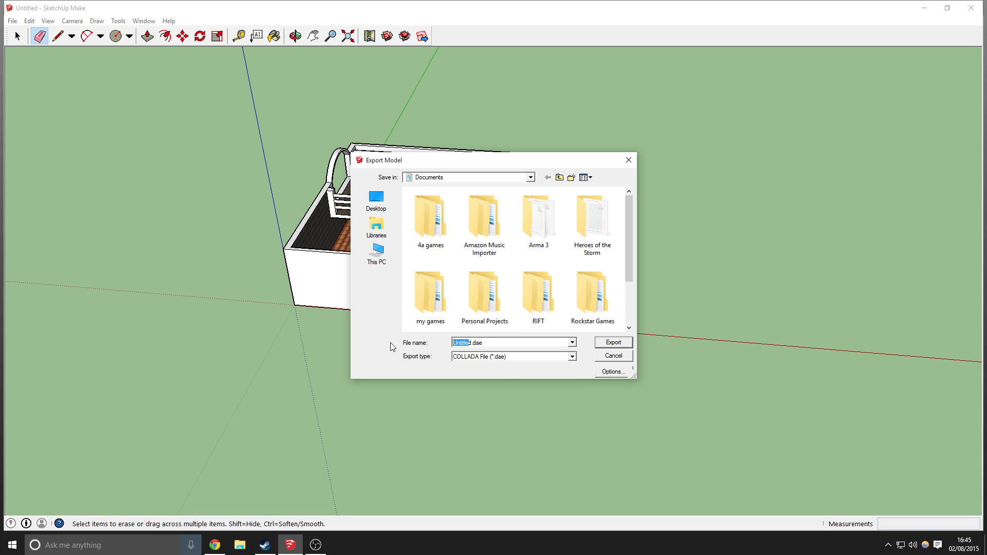
type("asdasdasd")
scroll(550, 260, "down", 3)
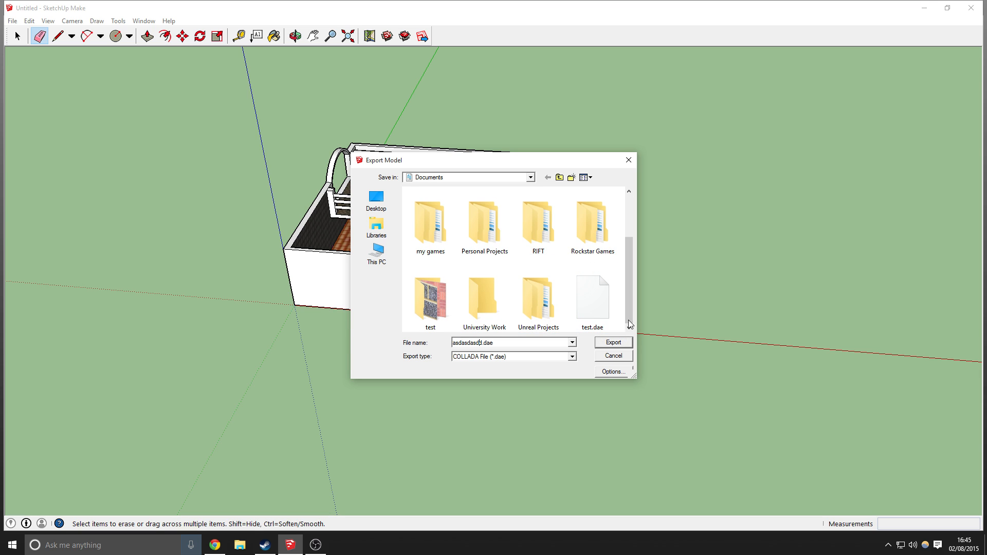
left_click(614, 342)
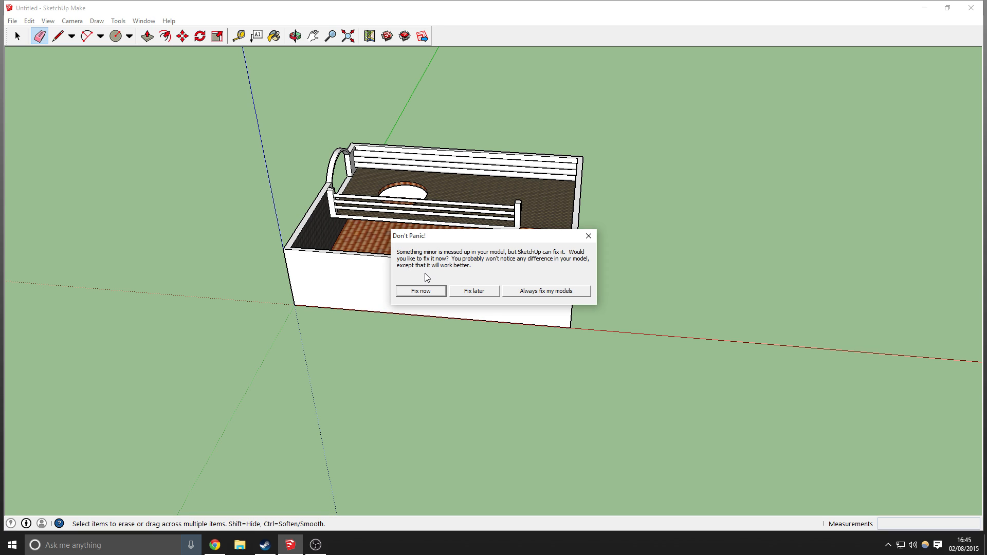
Have the reported model problems fixed immediately and close the check result
left_click(444, 291)
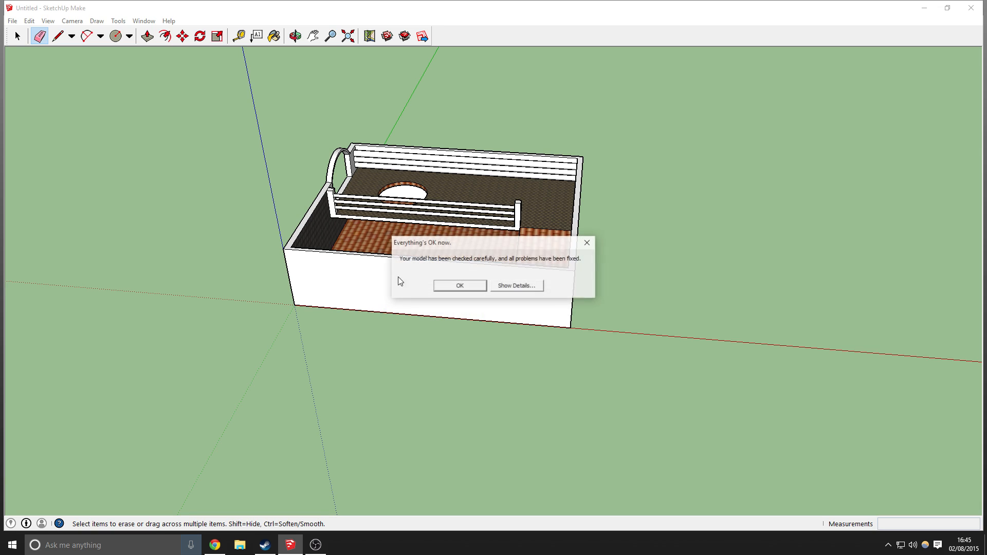
left_click(459, 286)
scroll(322, 267, "up", 3)
mouse_move(322, 267)
middle_mouse_down()
mouse_move(757, 206)
mouse_move(482, 194)
mouse_move(320, 243)
middle_mouse_up()
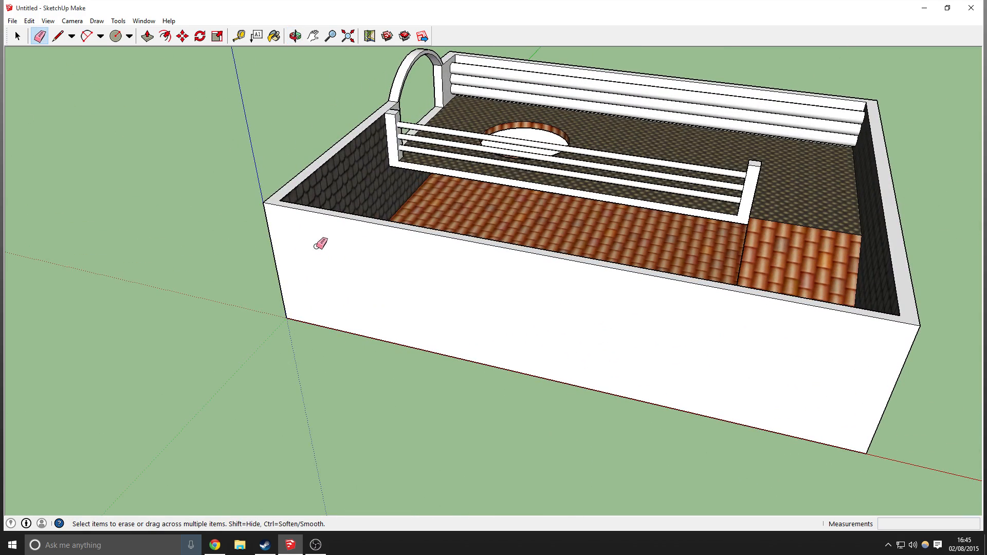
middle_click_drag(560, 97, 341, 191)
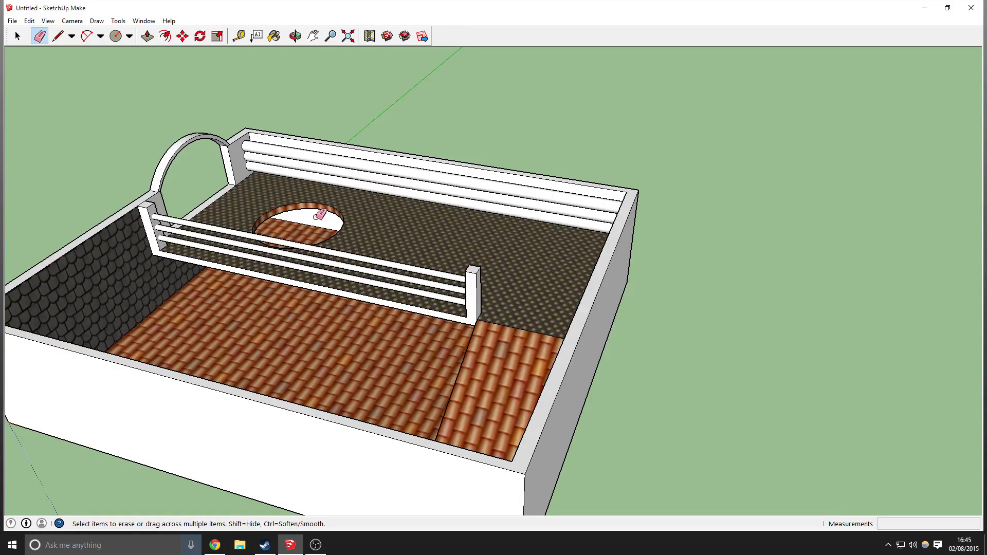
Search the computer for fbx, open Autodesk FBX Converter 2013 and reposition its window
middle_click_drag(318, 215, 562, 249)
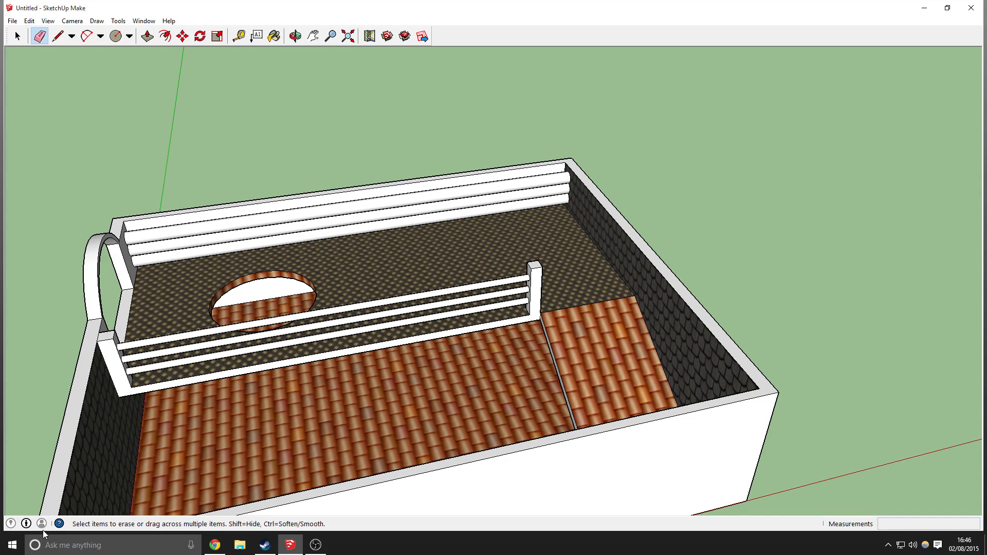
left_click(60, 545)
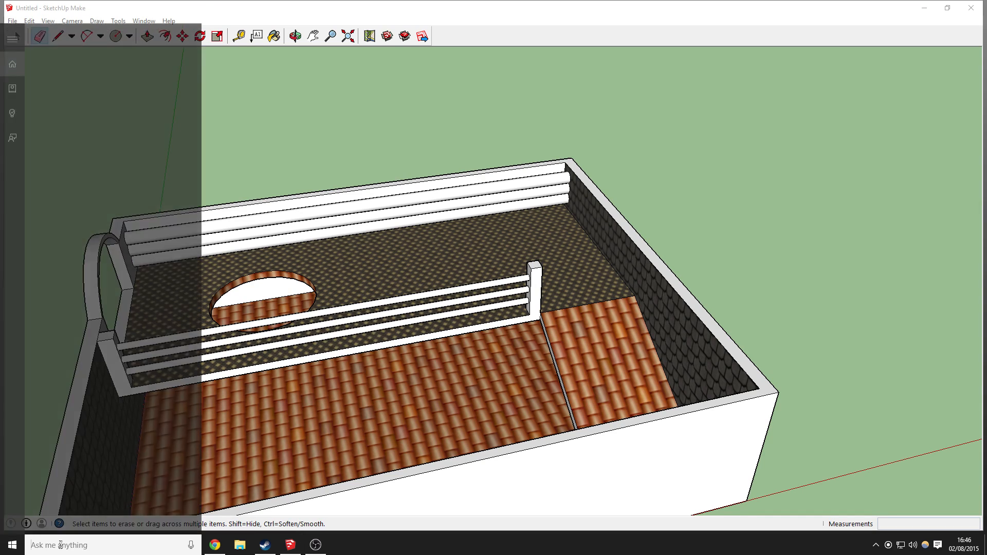
type("fbx")
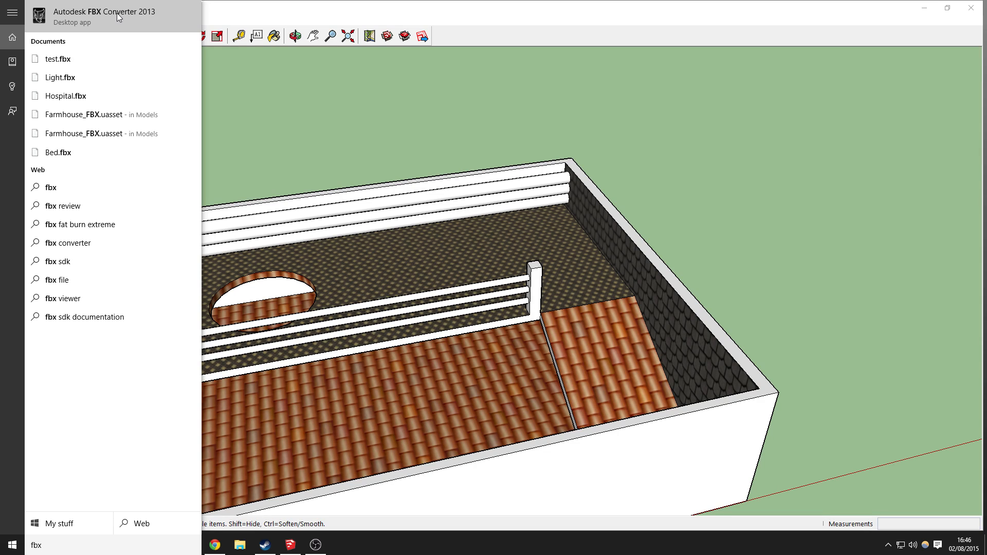
left_click(117, 17)
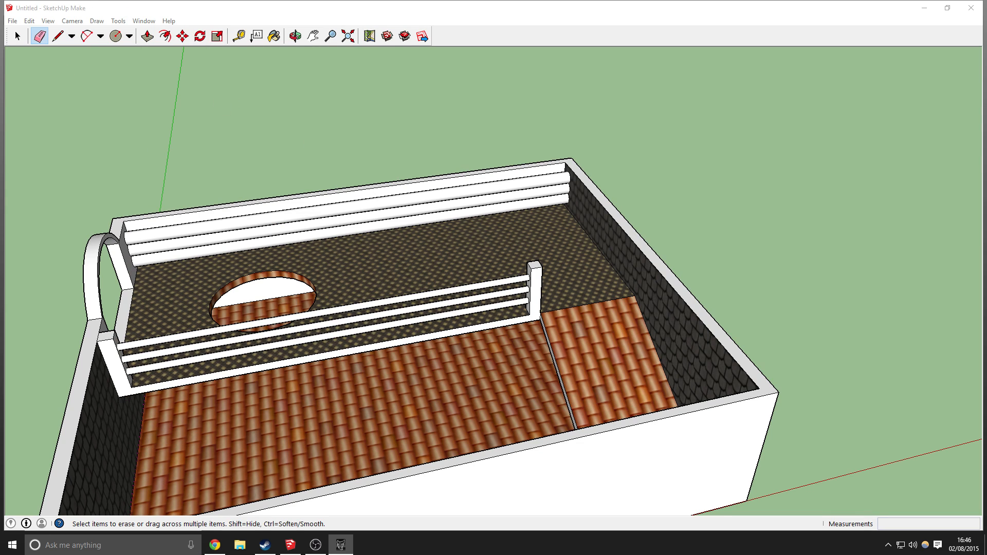
left_click_drag(520, 121, 610, 88)
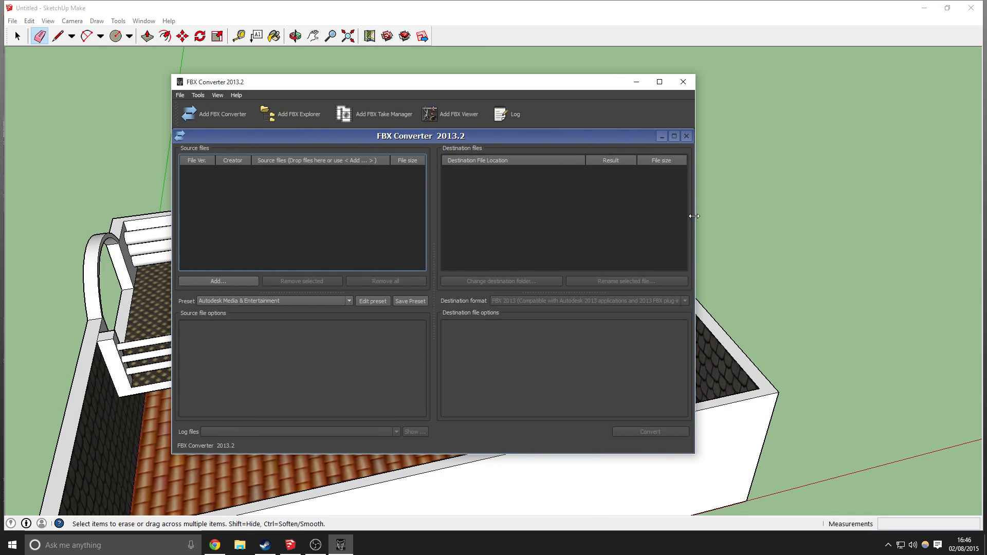
Start adding source files to the converter and delete test.dae and test.fbx from the Documents folder
left_click(229, 282)
left_click(471, 252)
left_click_drag(535, 296, 581, 233)
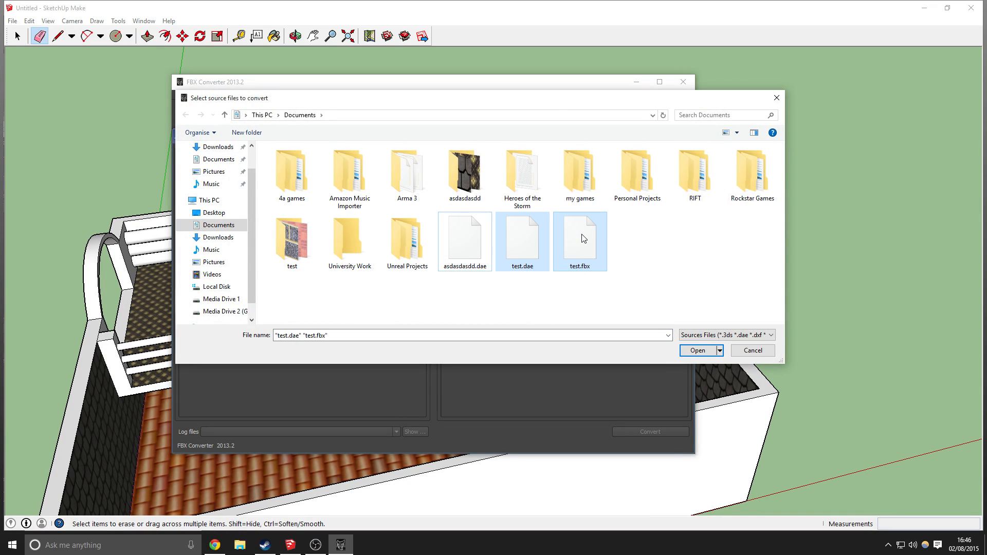
left_click(572, 289)
Add asdasdasdd.dae as the source file and convert it to FBX 2013 in binary save mode
left_click(465, 259)
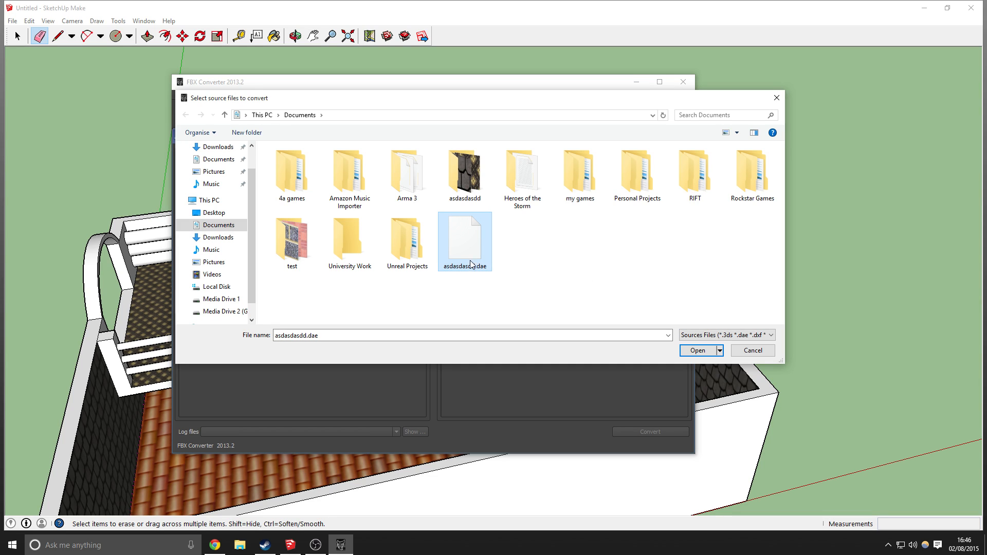
left_click(698, 351)
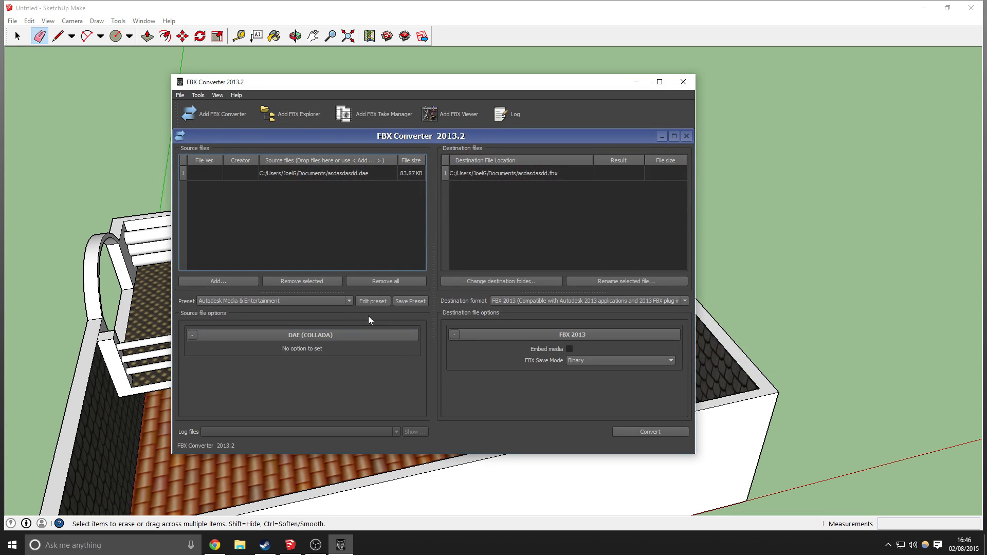
left_click(663, 432)
Switch to File Explorer and locate asdasdasdd.dae and the converted asdasdasdd.fbx in the Documents library
left_click(240, 545)
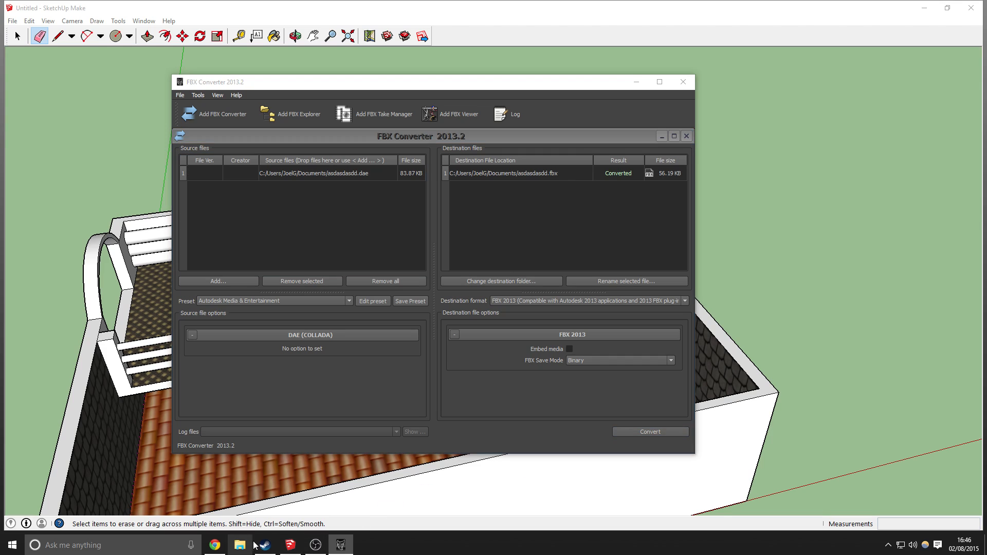
left_click(286, 294)
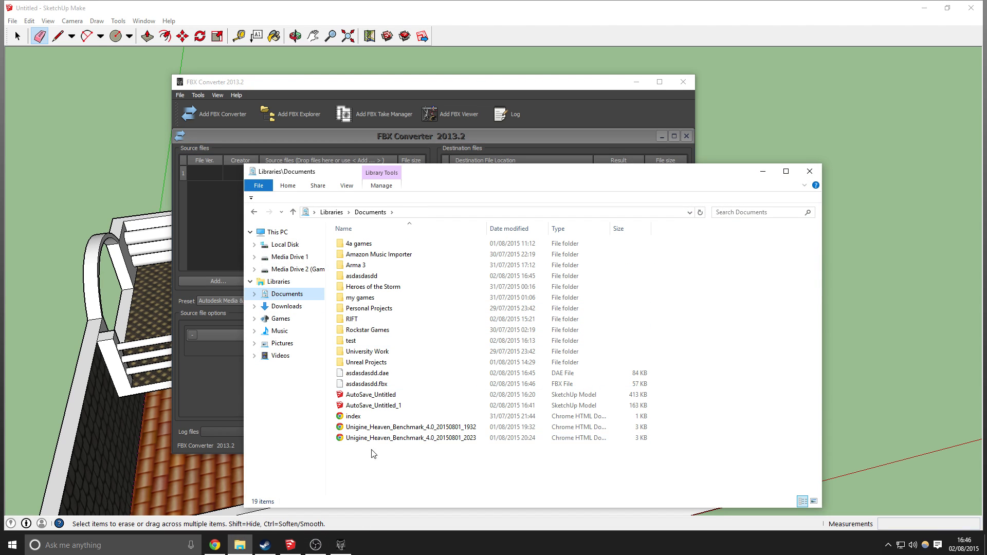
left_click(379, 374)
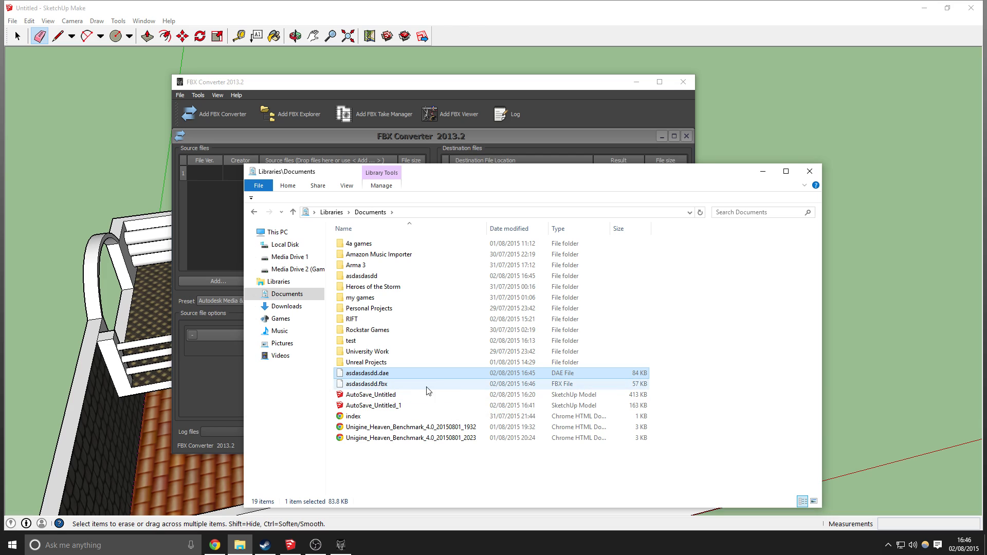
left_click(338, 386)
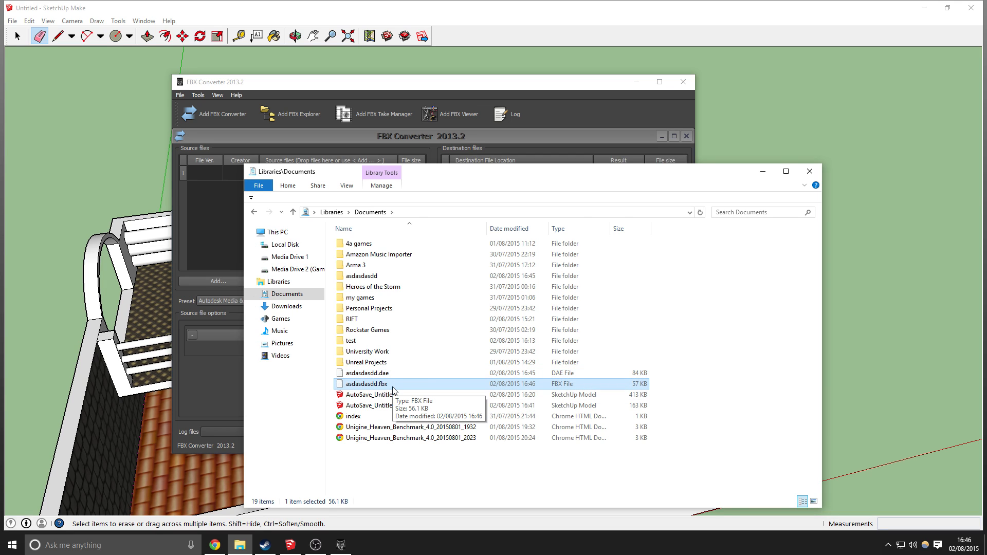
Launch the Epic Games Launcher and close the mistakenly started Photoshop
left_click(12, 545)
left_click(427, 131)
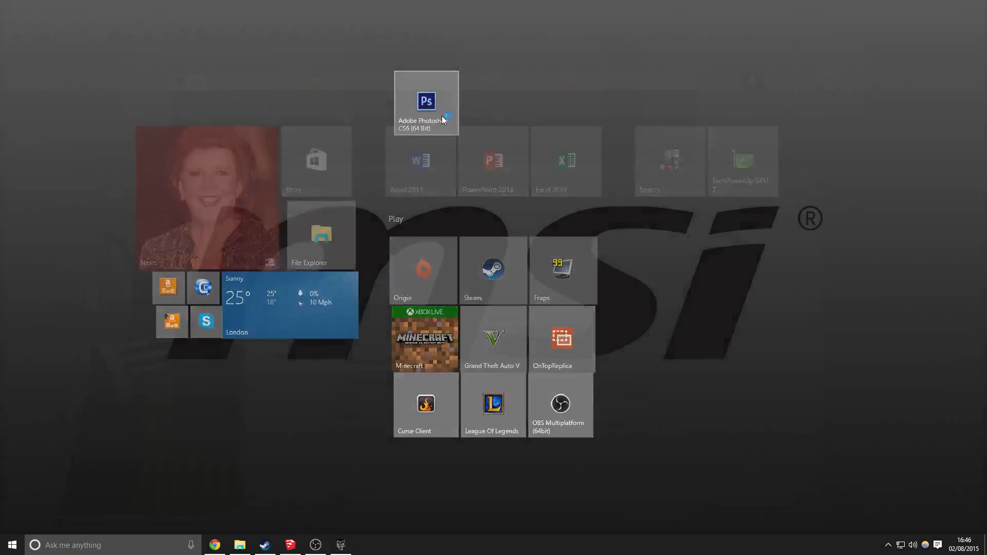
key("super")
left_click(487, 127)
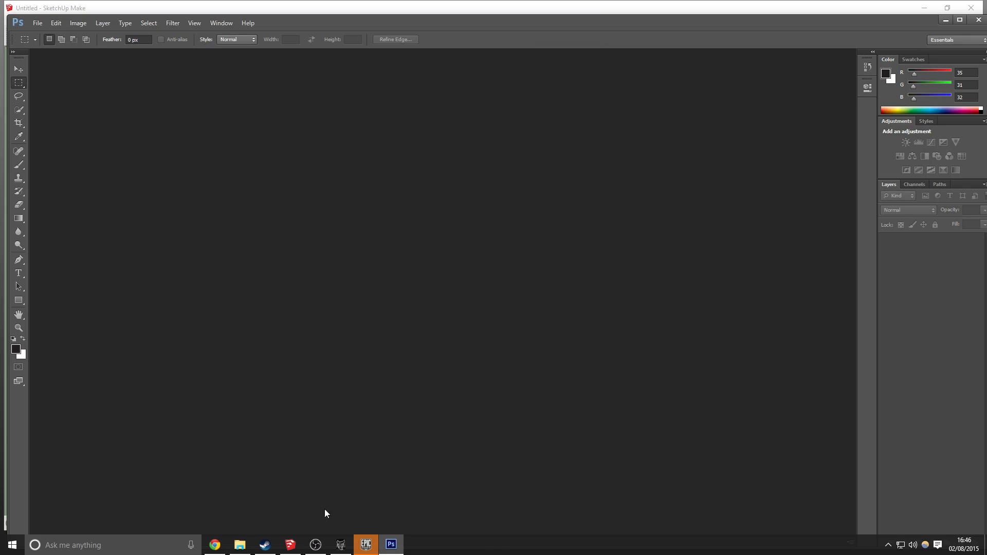
right_click(391, 543)
left_click(366, 526)
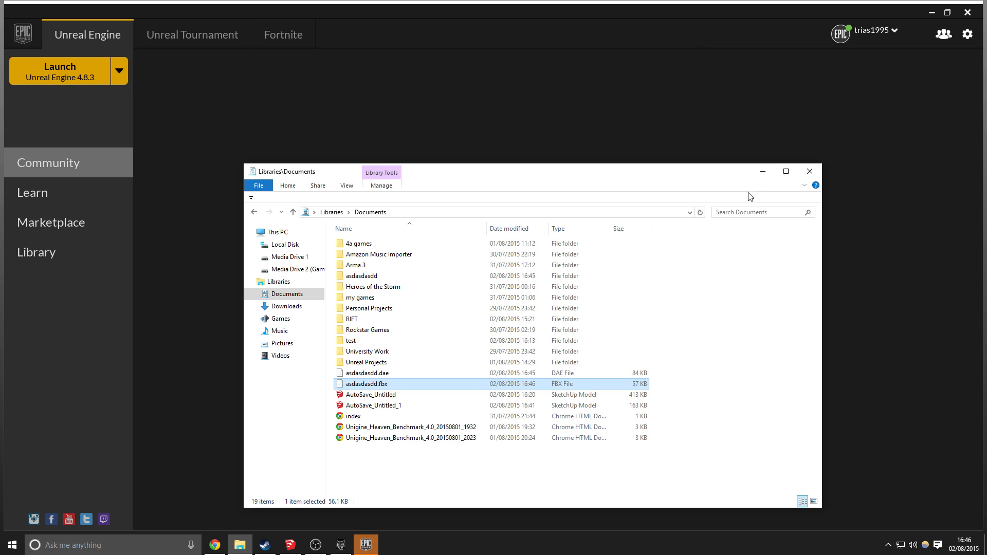
Minimize the Documents window, try to open the launcher's Library, and close the crash reporter and FBX Converter
left_click(763, 172)
left_click(57, 252)
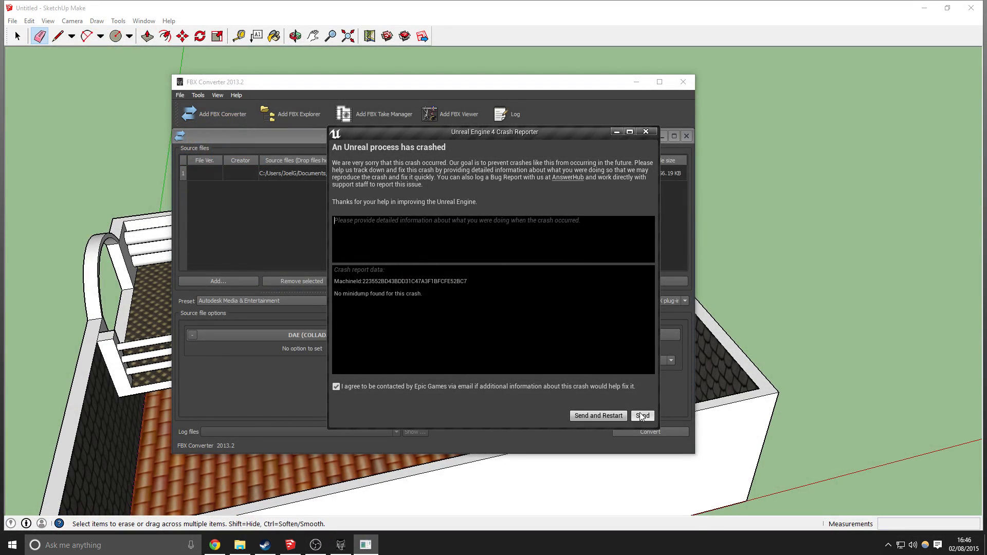
left_click(646, 131)
left_click(684, 81)
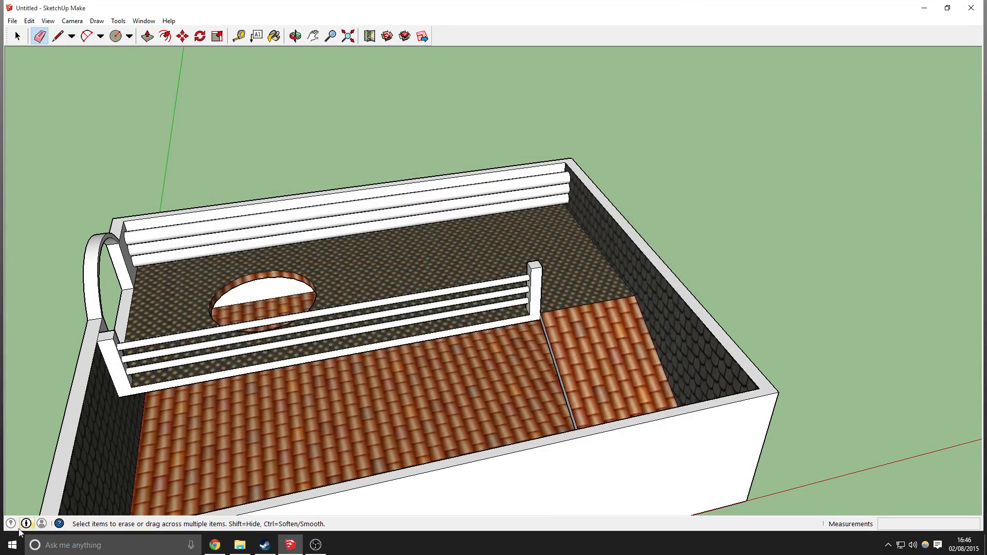
Launch the Epic Games Launcher and show the Library with the Unreal Engine projects
left_click(12, 544)
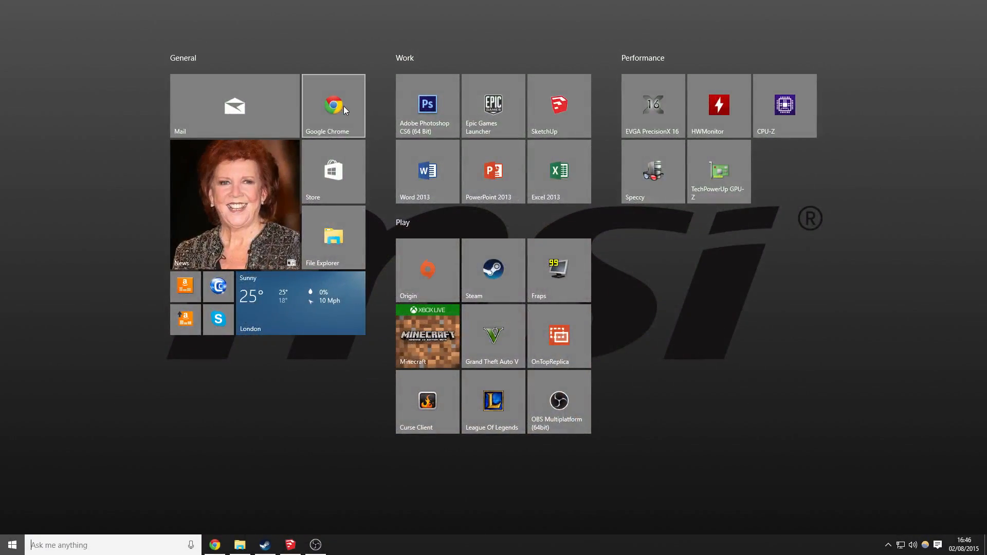
left_click(508, 108)
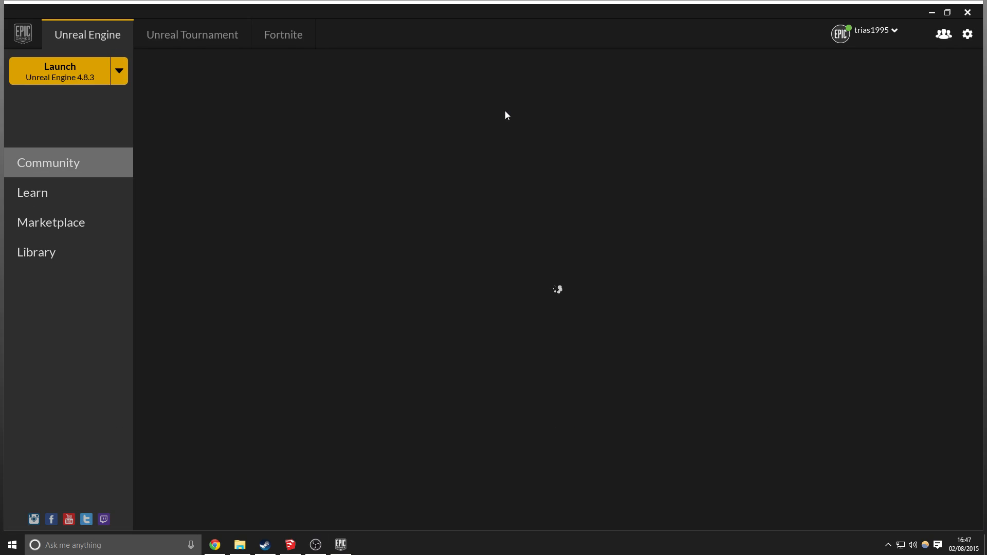
left_click(87, 262)
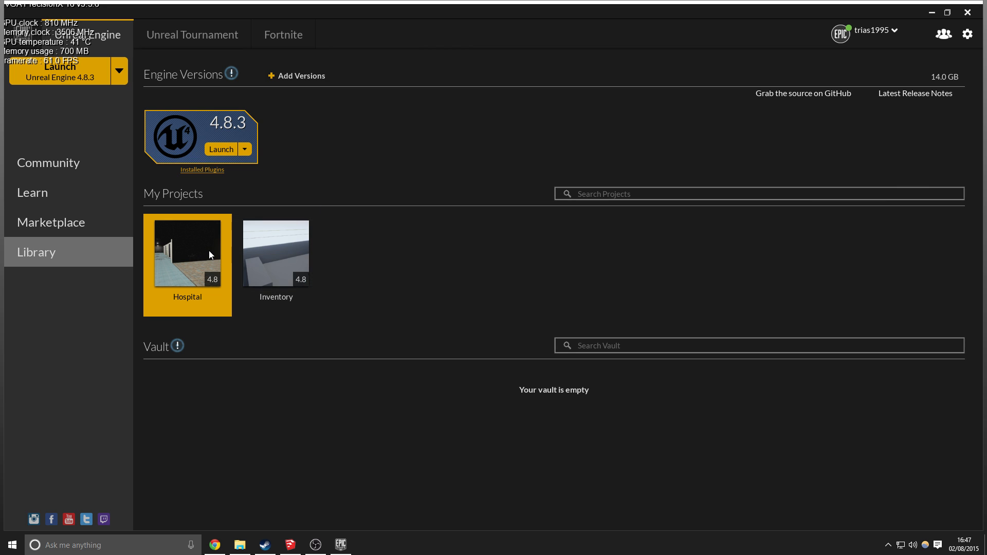
Exit the EVGA PrecisionX overlay program running in the background
mouse_move(209, 252)
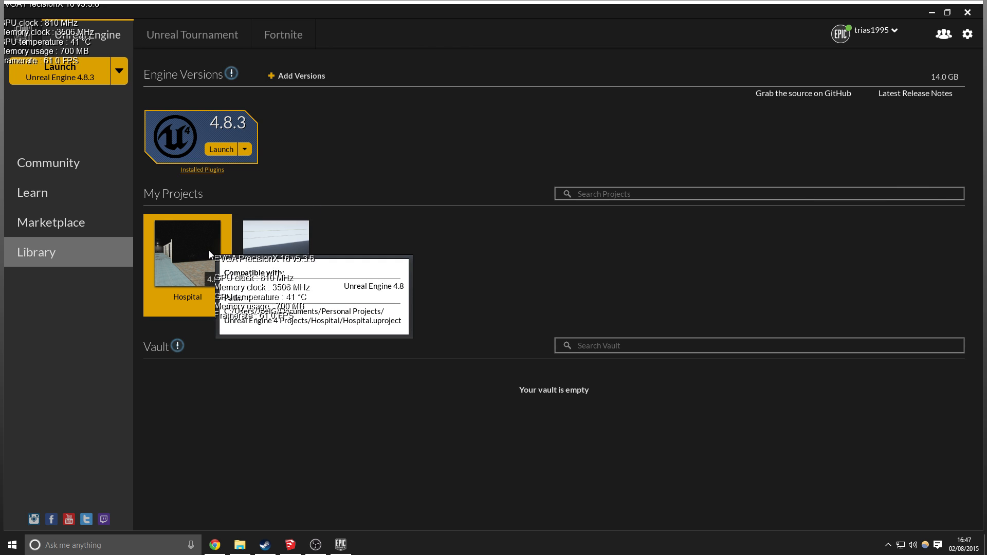
left_click(888, 545)
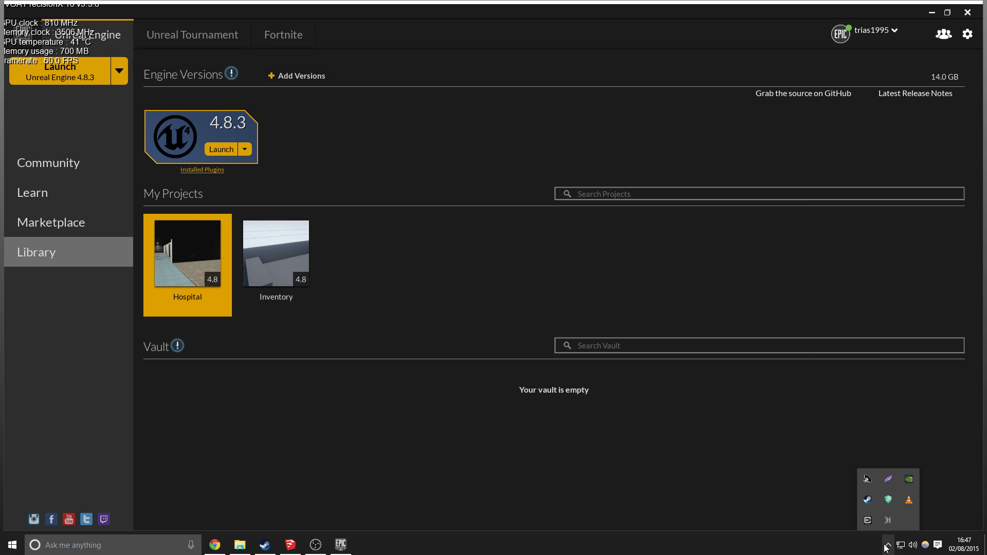
right_click(888, 519)
left_click(893, 516)
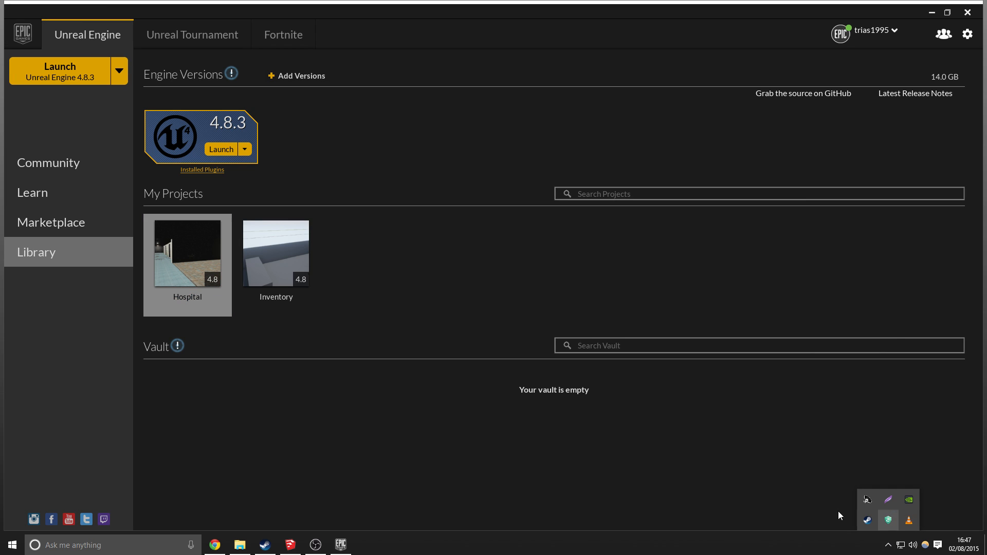
Open the Hospital project in Unreal Engine 4.8 and close the Message Log window
double_click(201, 243)
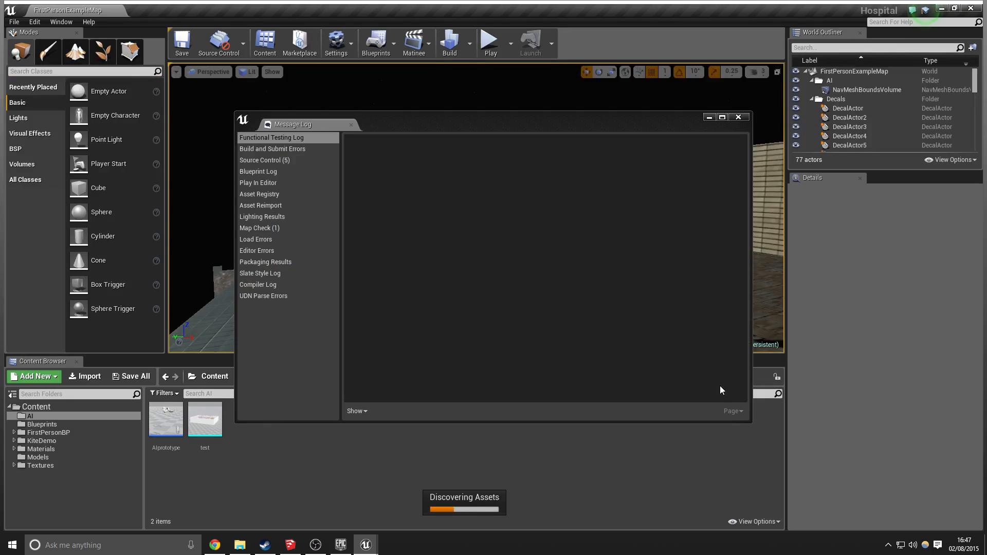
left_click(738, 118)
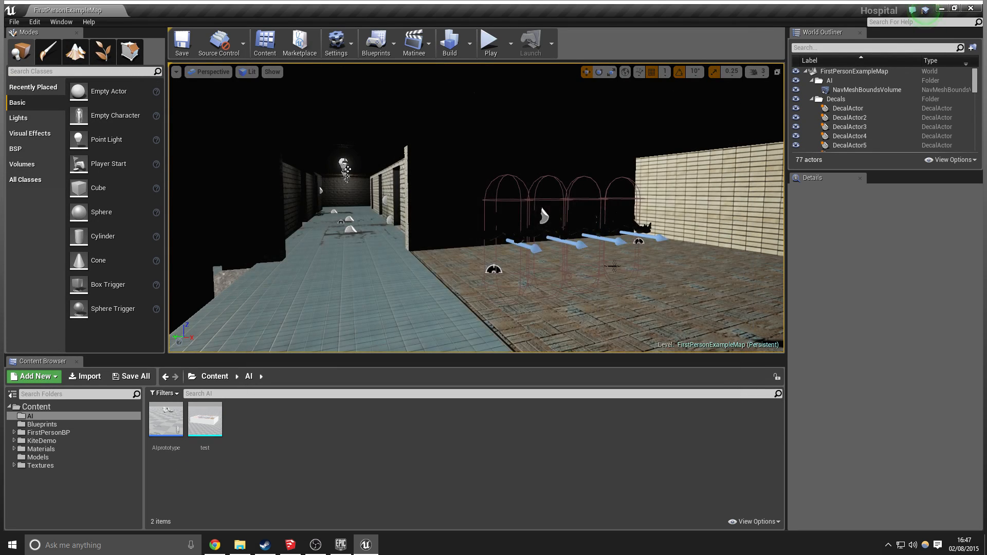
Fly the level camera away from the hospital corridor and look over the large flat roof surface
right_click_drag(476, 209, 370, 198)
key("w")
key("s")
key("w")
key("w")
key("w")
key("w")
right_click_drag(501, 188, 689, 265)
key("w")
key("w")
key("w")
key("w")
key("s")
key("w")
key("s")
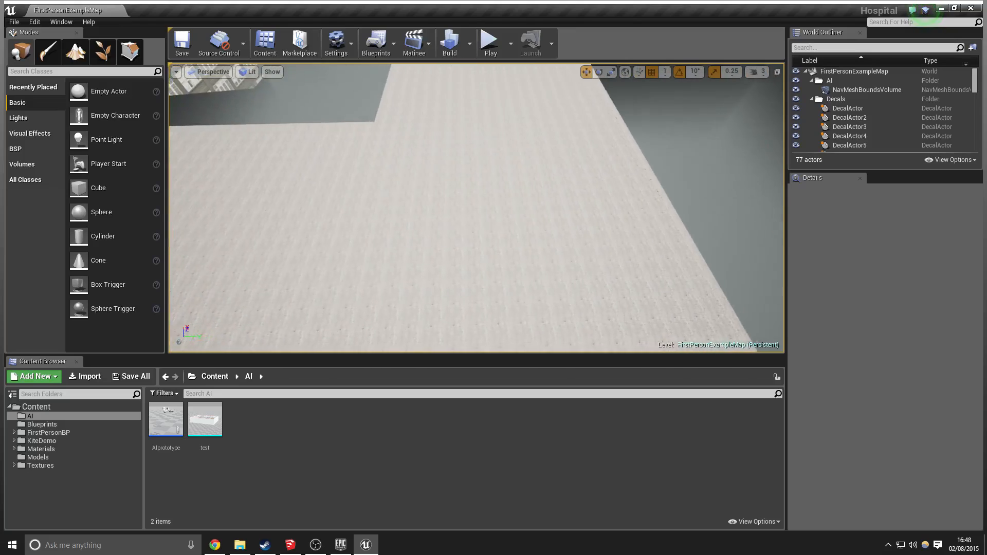
Delete the test static mesh from the AI content folder
left_click(205, 419)
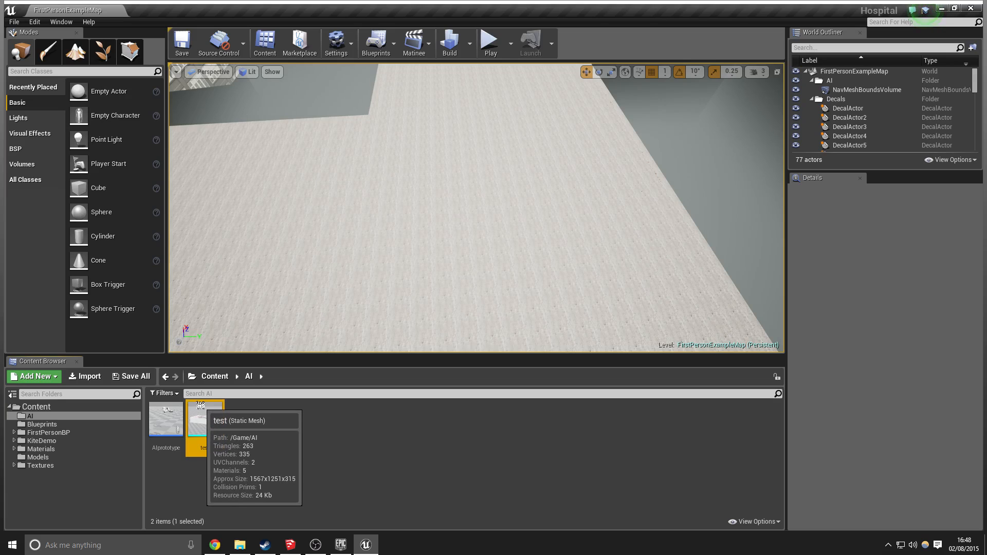
key("Delete")
left_click(418, 445)
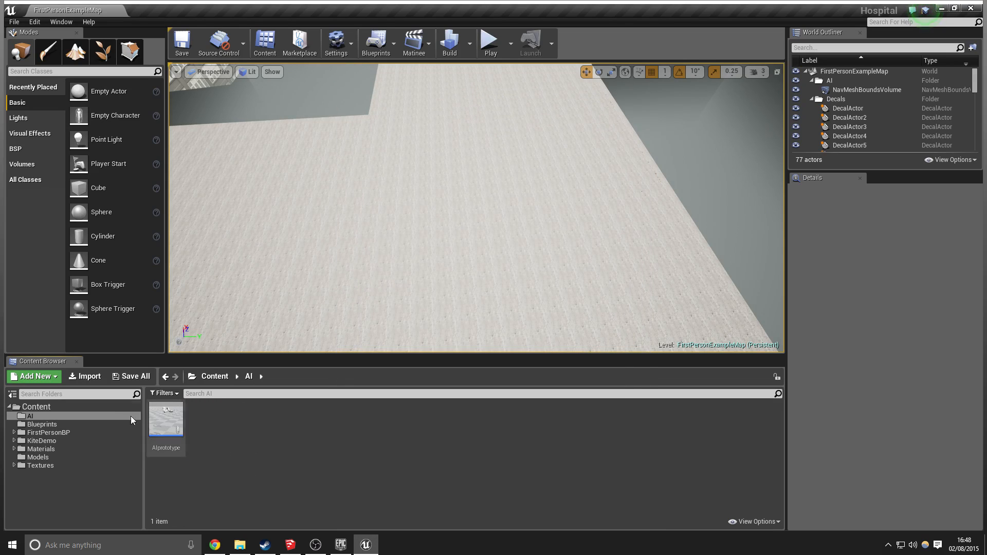
Import asdasdasdd.fbx from Documents into the AI folder with its materials and textures, and close the import log
left_click(81, 380)
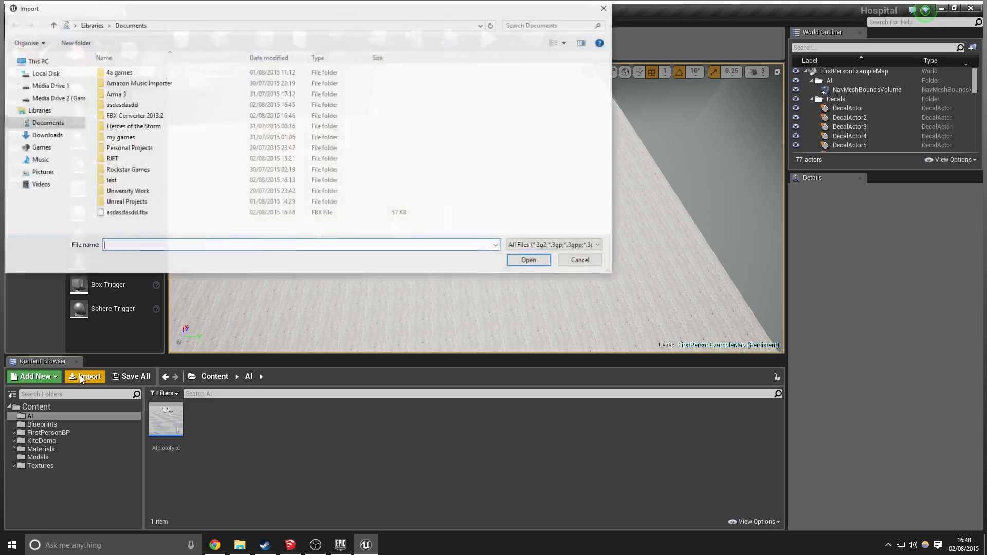
left_click(154, 215)
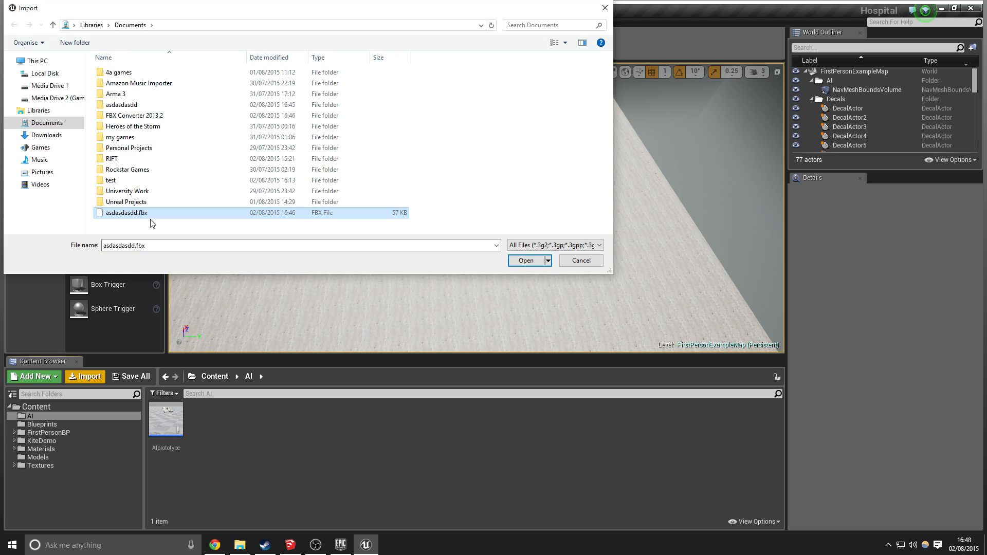
left_click(535, 261)
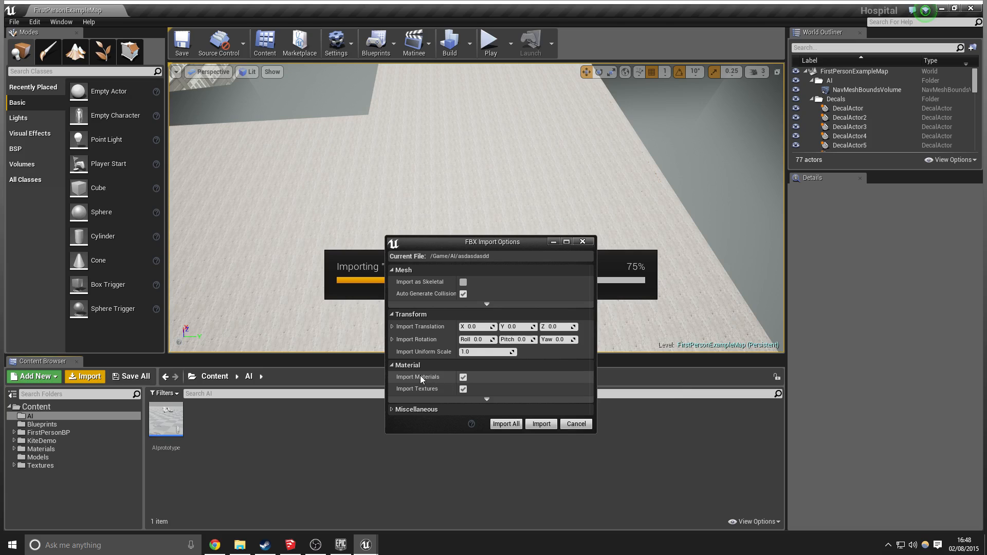
left_click(543, 425)
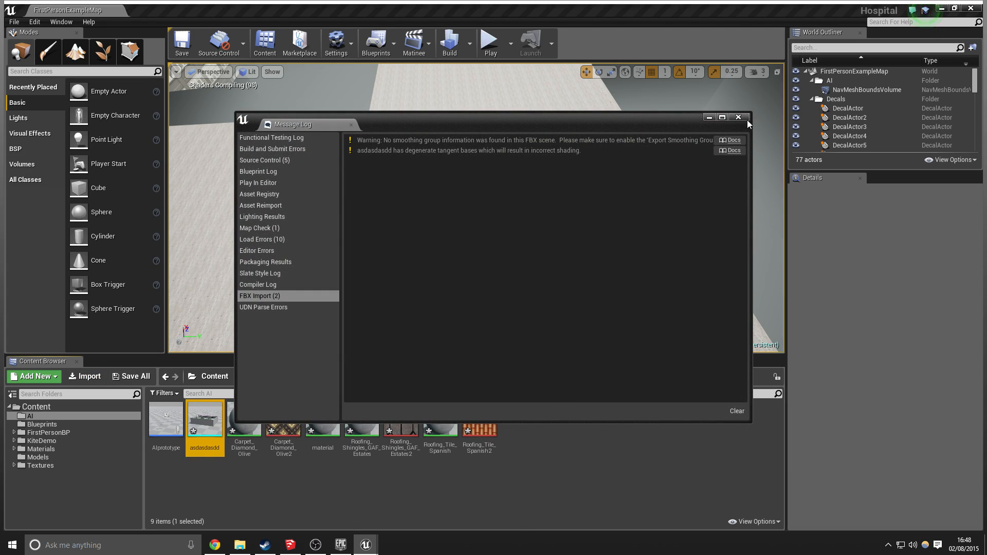
left_click(739, 118)
Place the asdasdasdd mesh on the flat roof at about X 122, Y -1258, Z 955
left_click_drag(205, 419, 473, 237)
right_click_drag(473, 236, 355, 198)
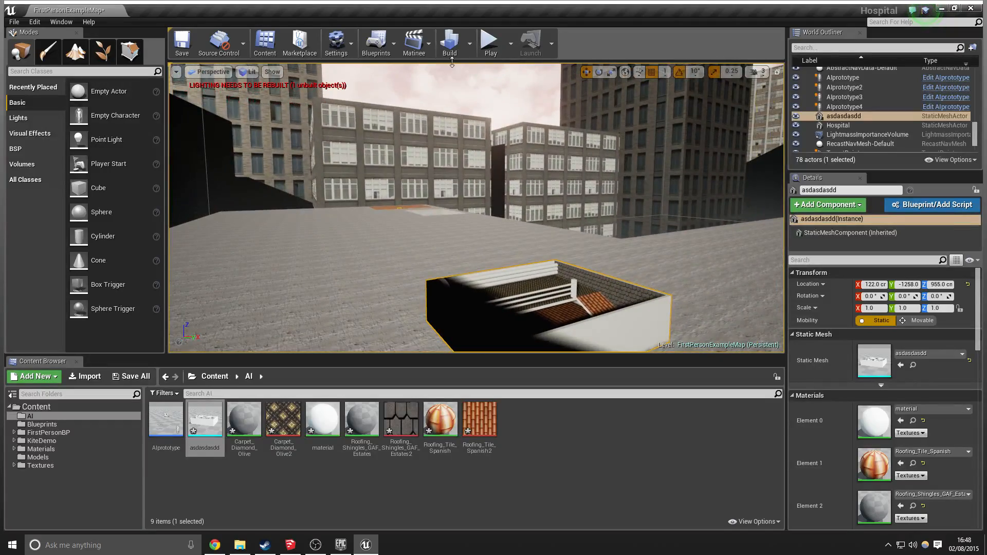
Play the level in the editor, walk towards the placed room model to inspect it, and end the play session
left_click(488, 44)
key("w")
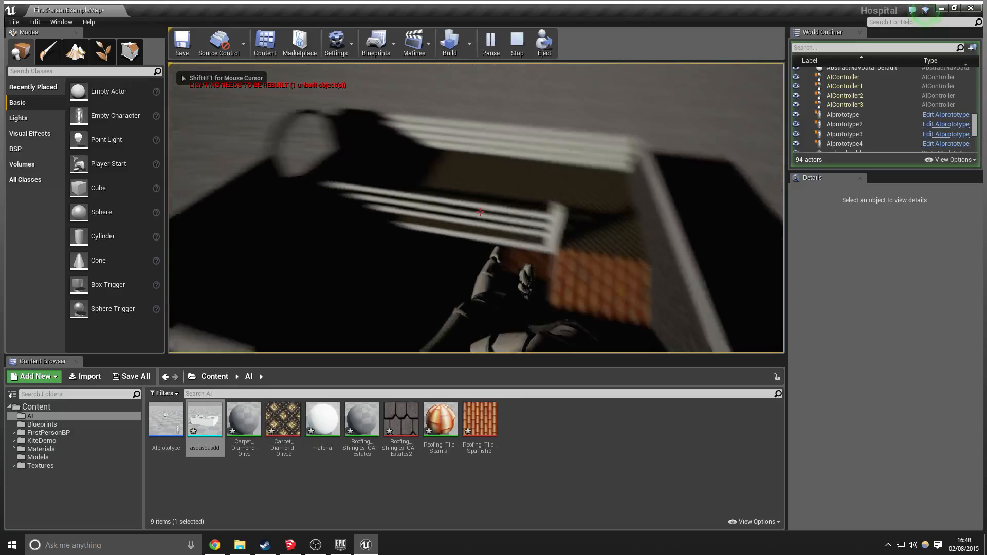
key("Escape")
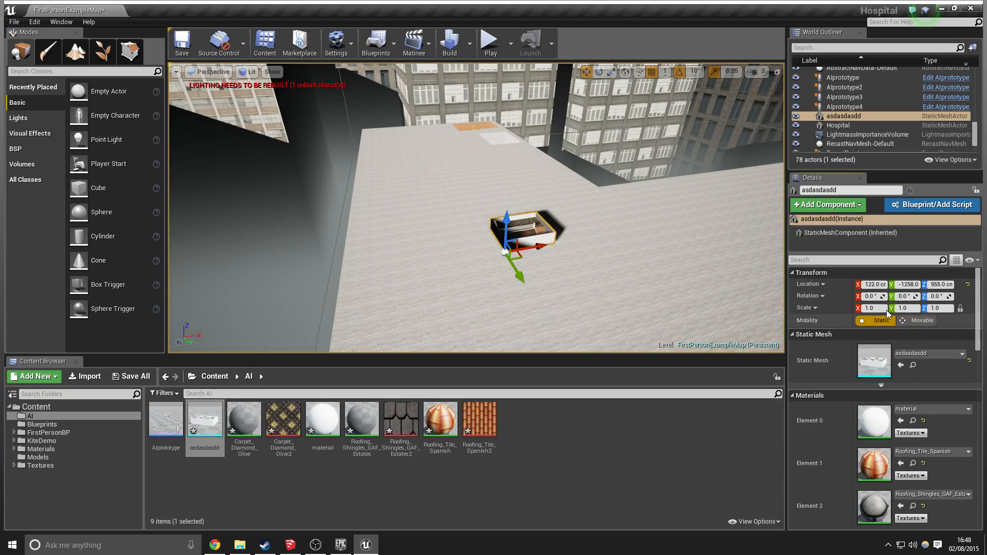
Scale the placed asdasdasdd mesh to 3 on the X, Y and Z axes
type("3")
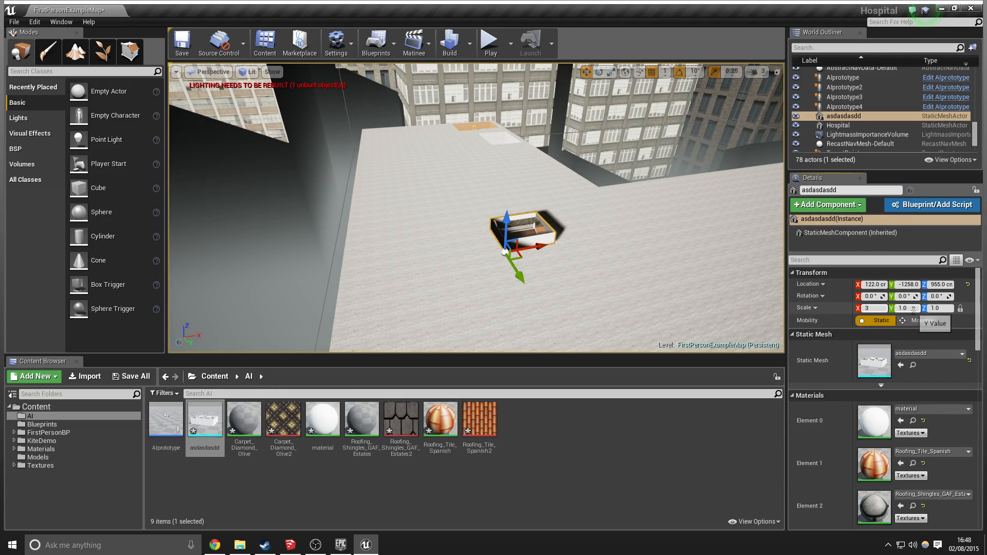
right_click_drag(558, 275, 480, 244)
key("w")
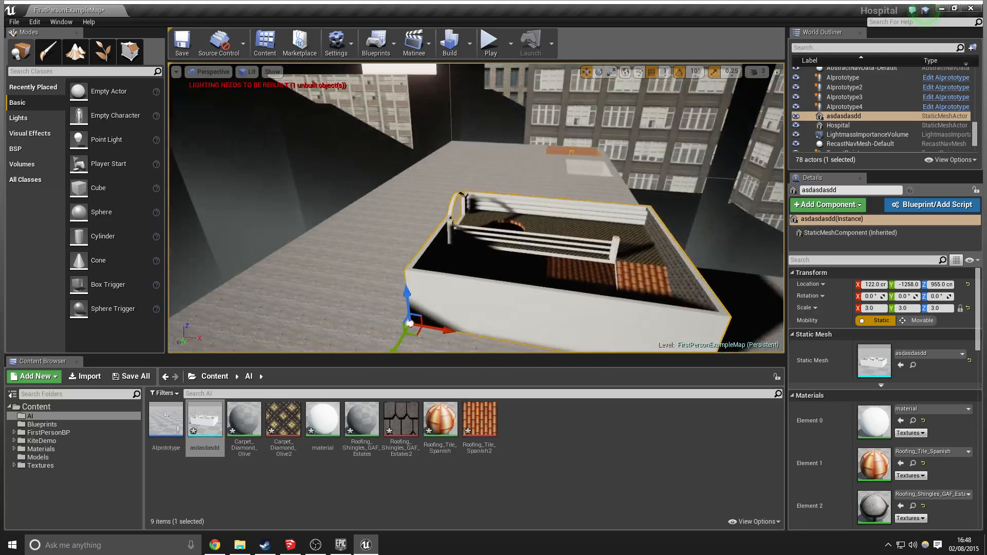
Set the asdasdasdd mesh's scale to 7 on all three axes and look over the enlarged room
type("7")
key("Return")
key("w")
right_click_drag(624, 236, 730, 239)
right_click_drag(494, 208, 391, 257)
key("s")
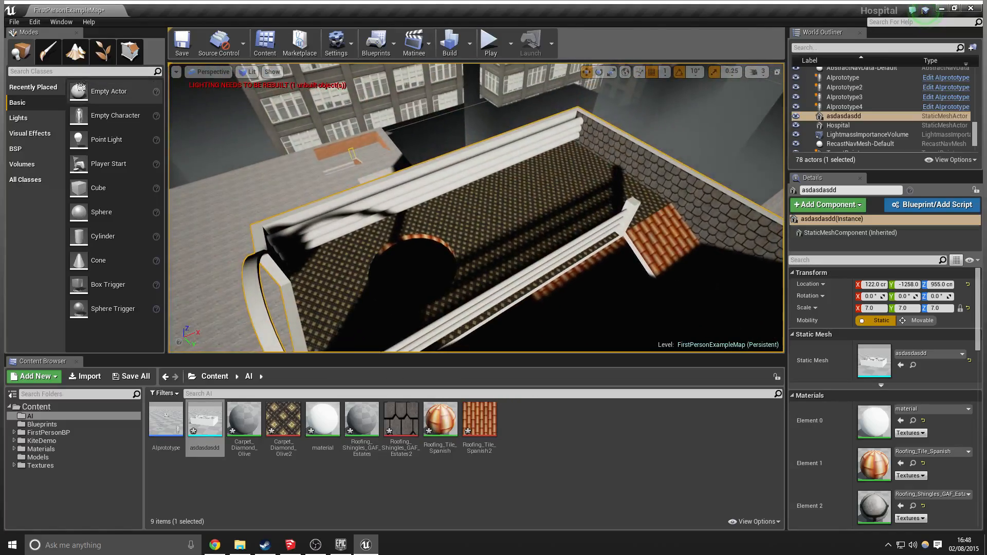
Place two point lights in the room, at about X 1352, Y -1976, Z 1155 and X 657, Y -3013, Z 1155
left_click(32, 150)
left_click(21, 119)
key("w")
right_click_drag(360, 206, 472, 246)
left_click_drag(106, 116, 399, 267)
right_click_drag(399, 267, 257, 224)
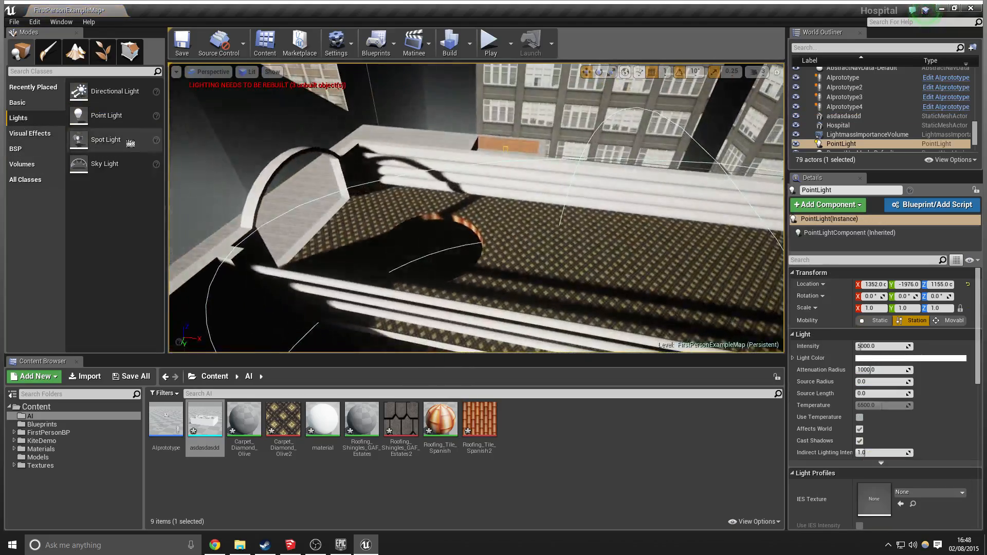
left_click_drag(91, 122, 442, 239)
Play the level briefly in the editor to check the lit room, and end the play session
right_click_drag(443, 239, 454, 133)
left_click(493, 51)
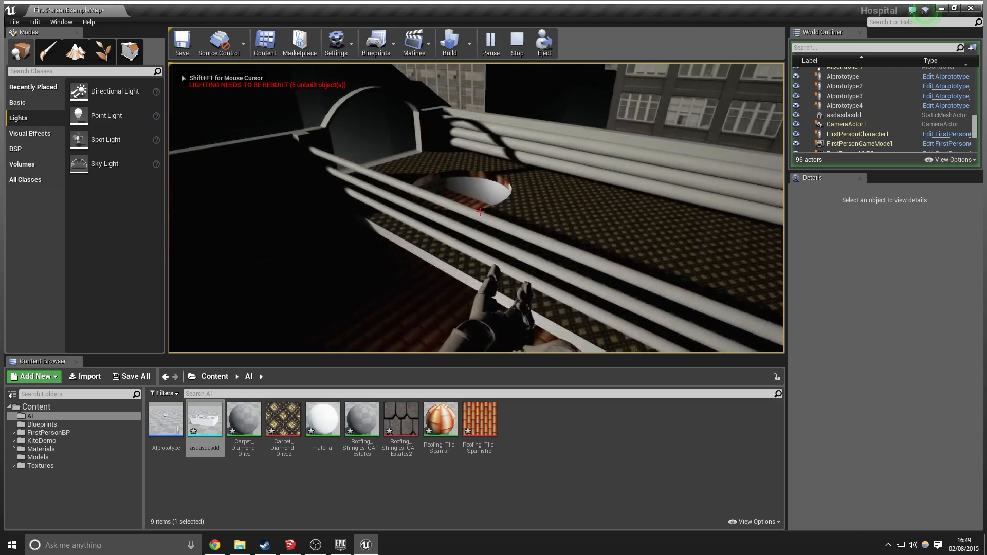
key("Escape")
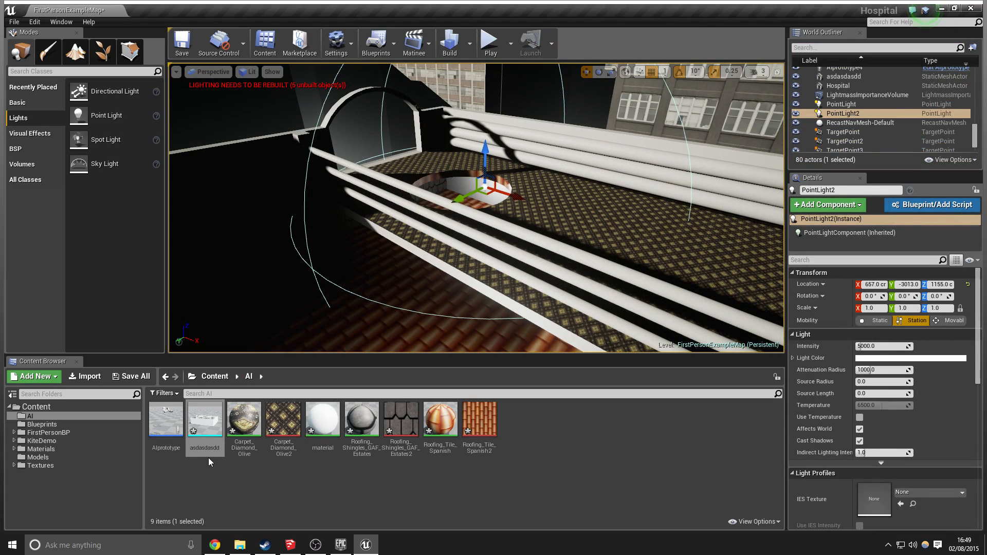
Open the asdasdasdd mesh for editing and assign NewPhysicalMaterial as its simple collision physical material
double_click(218, 427)
scroll(889, 266, "down", 5)
scroll(890, 266, "down", 1)
left_click(865, 272)
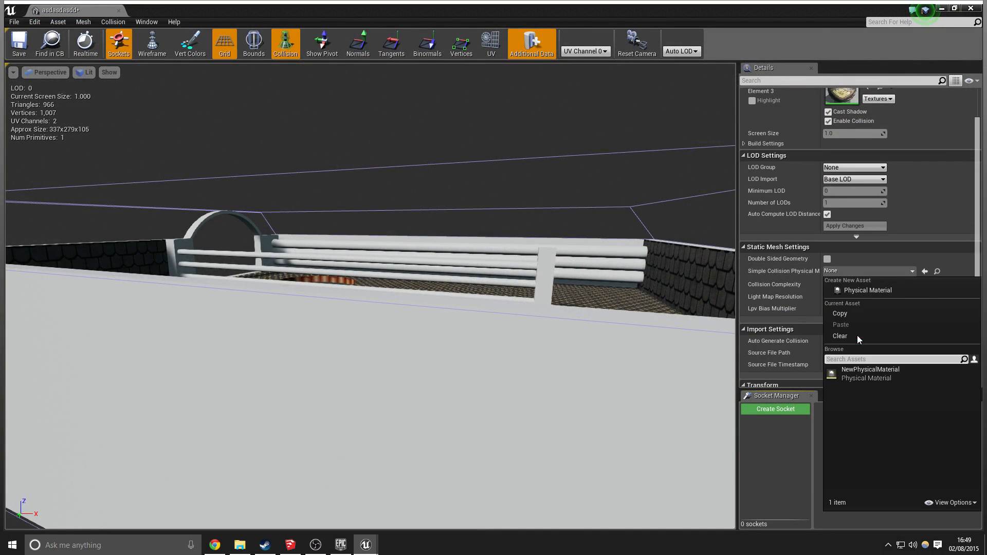
left_click(874, 372)
Set the mesh's collision complexity to Use Complex Collision As Simple, save the mesh and return to the level
left_click(851, 285)
left_click(840, 305)
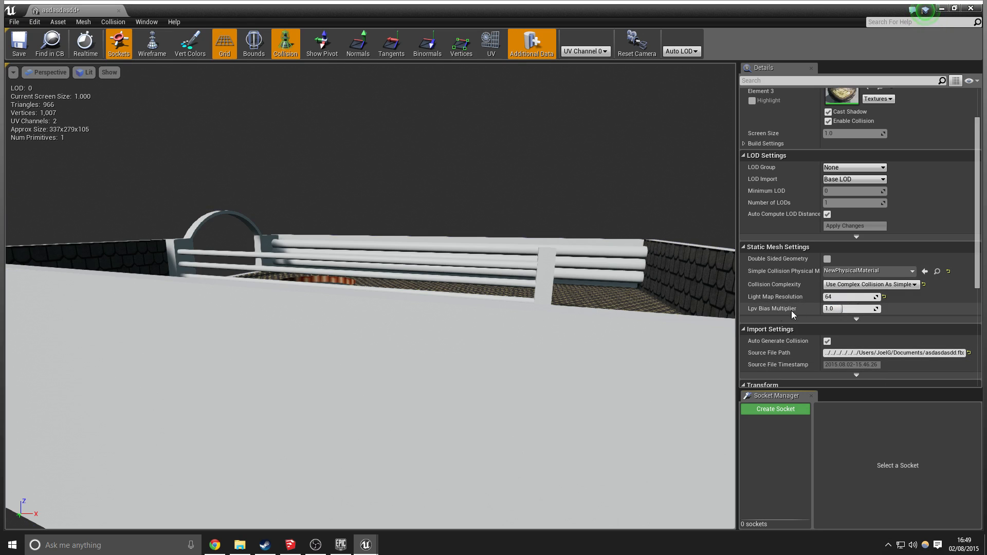
left_click(23, 45)
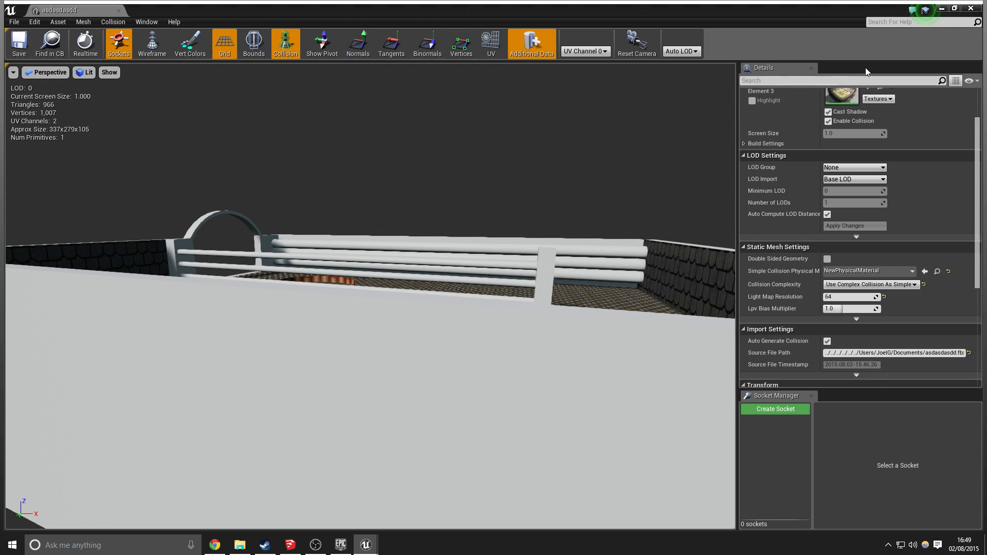
left_click(941, 9)
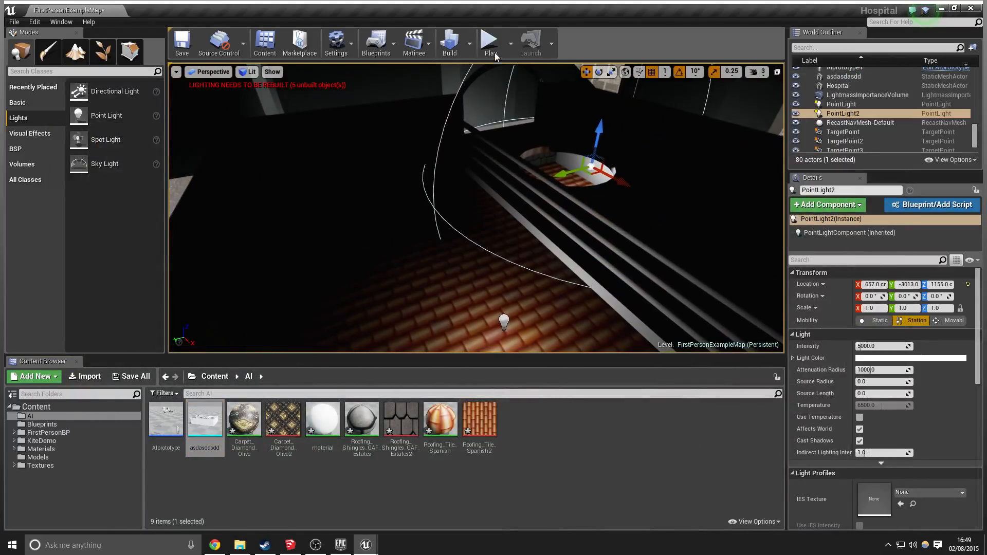
Play the level and test the room's collision by walking over the lower tiled floor and up the ramp to the carpeted floor's railing
key("w")
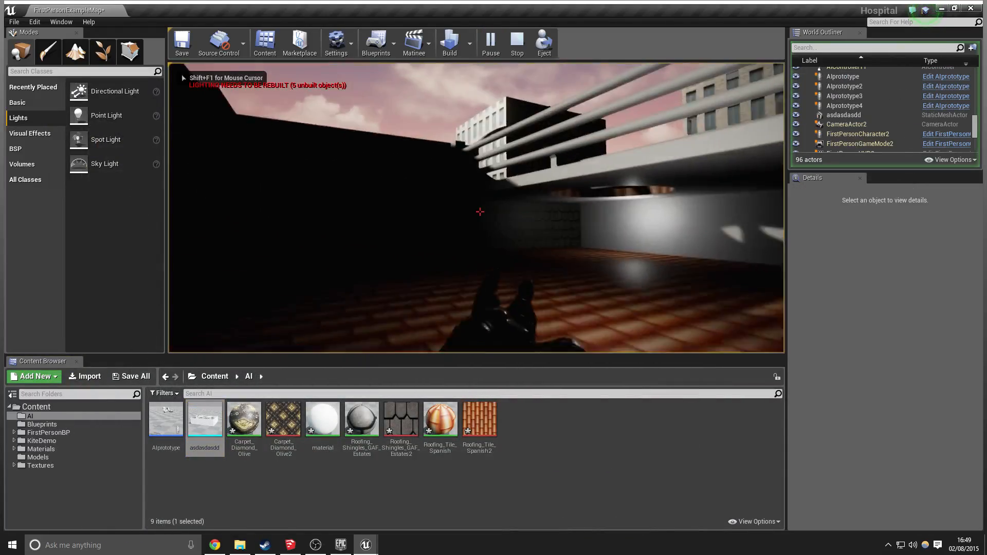
key("w")
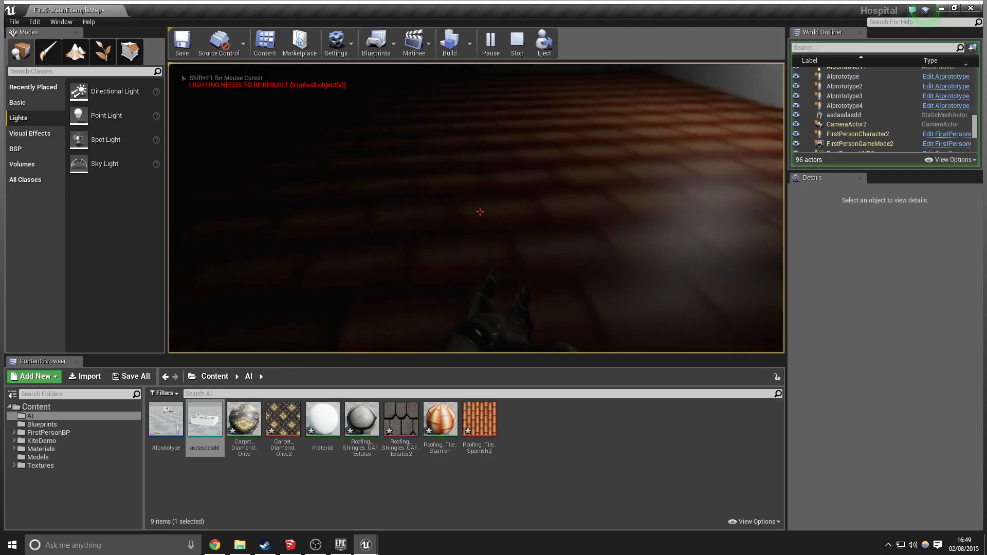
key("w")
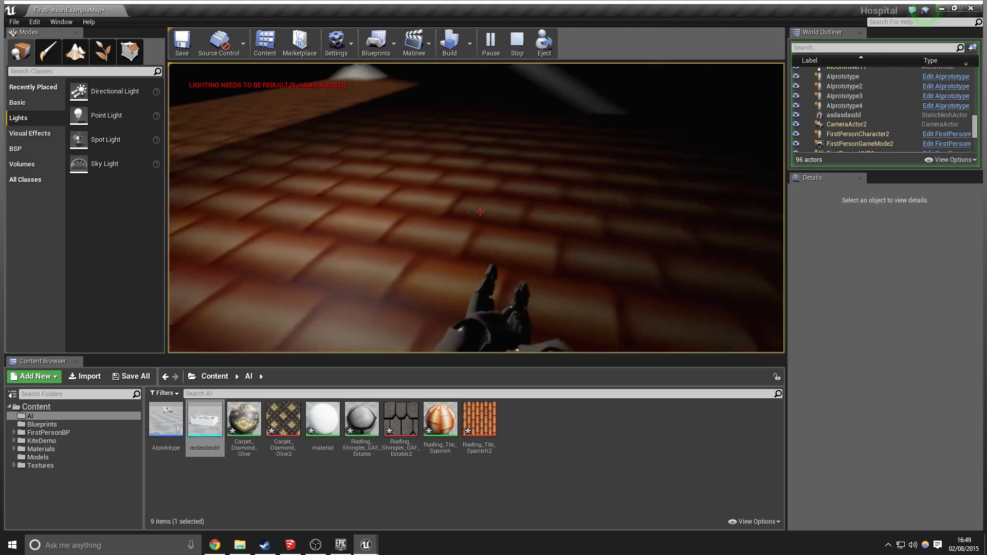
key("w")
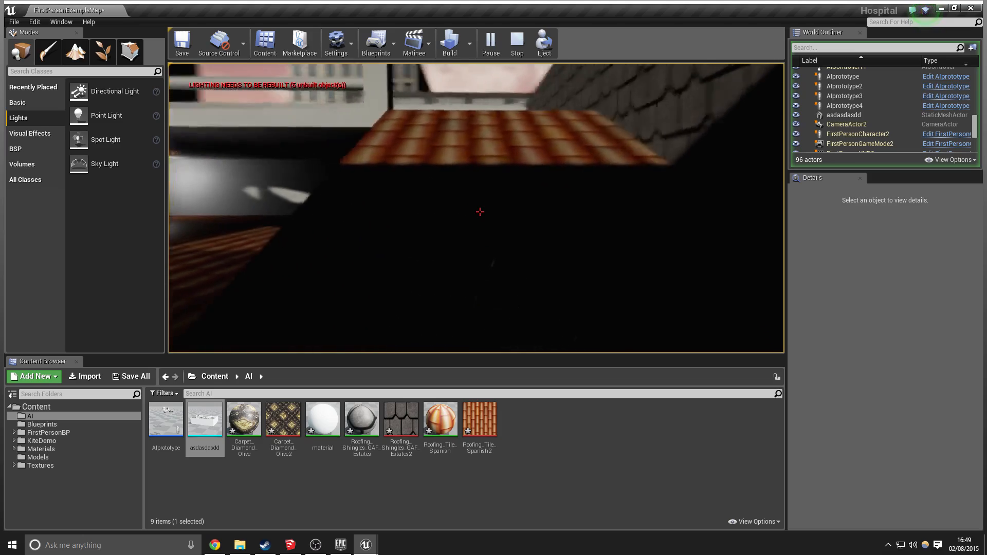
key("w")
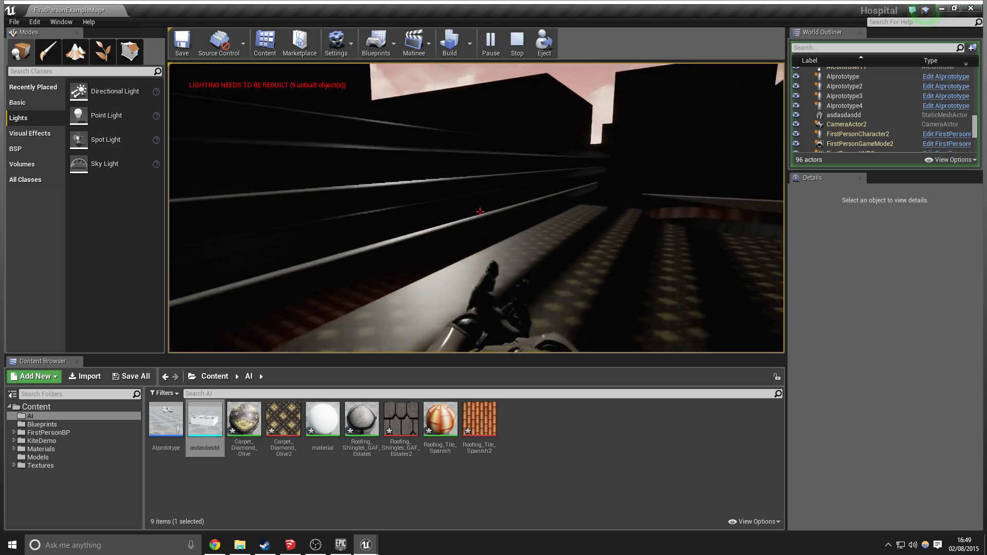
key("s")
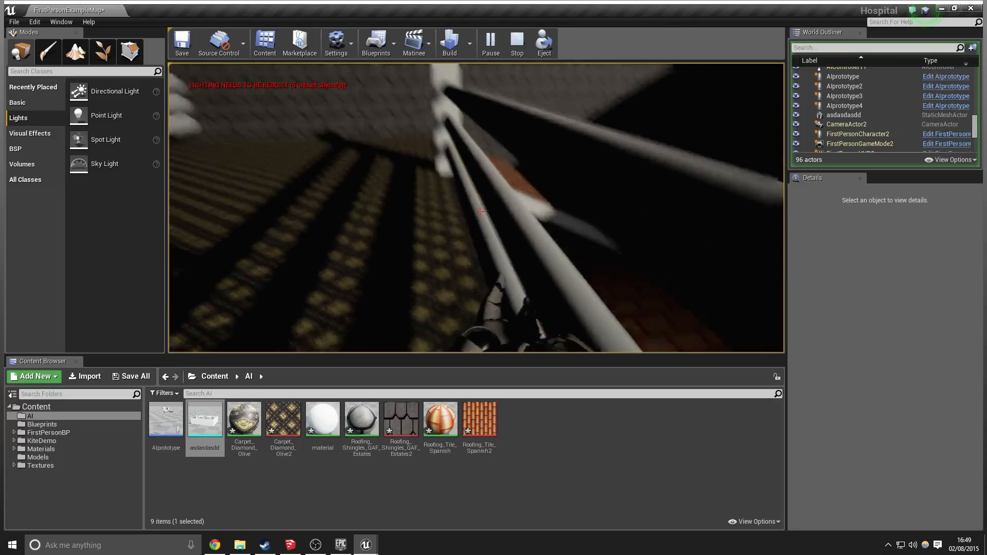
key("space")
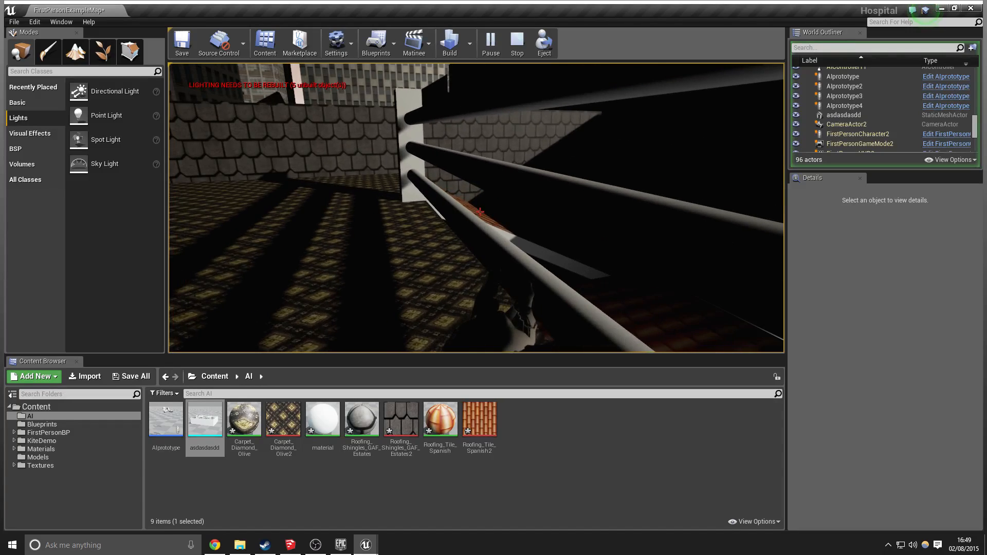
key("shift+F1")
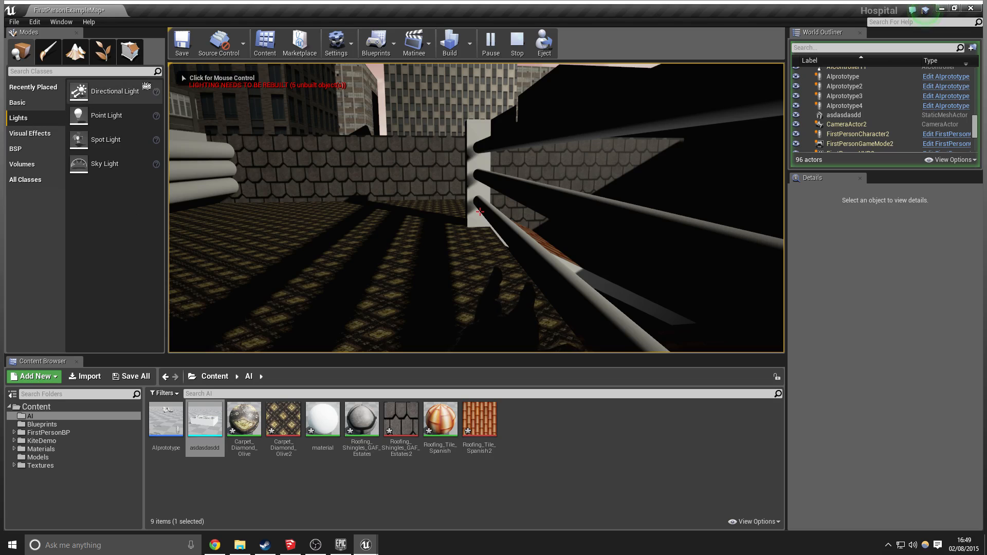
left_click(310, 130)
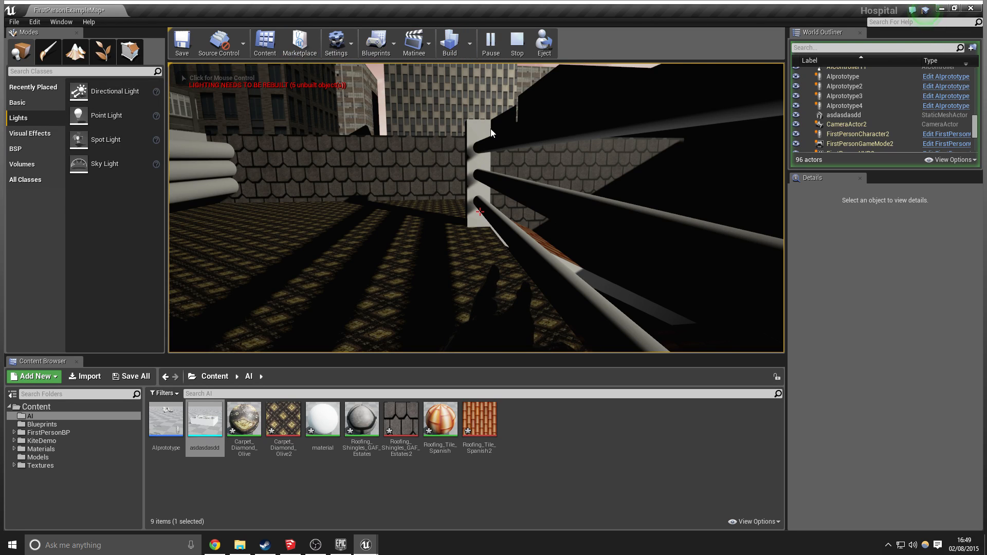
Test the round floor opening by dropping through it, then explore the lower floor, ramp and arched opening on foot
key("w")
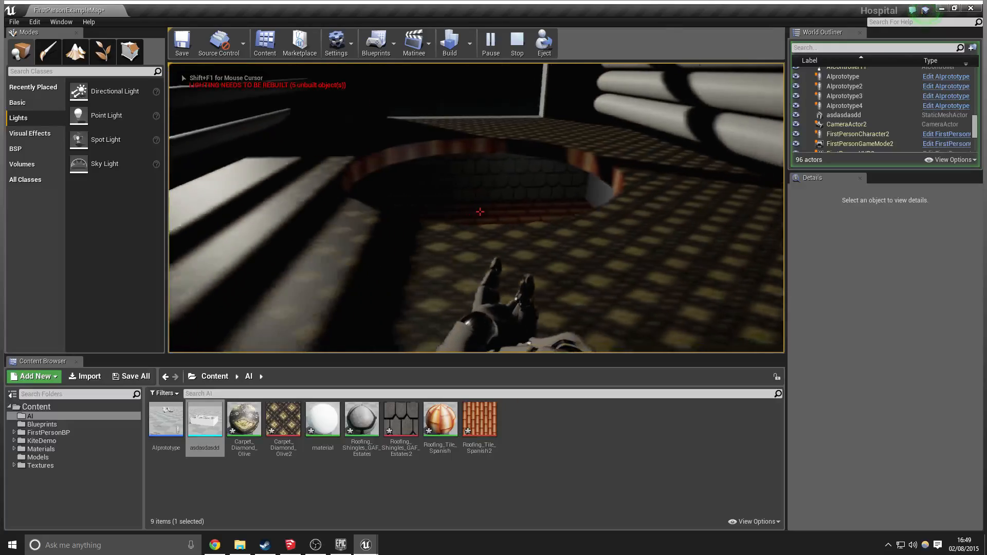
key("w")
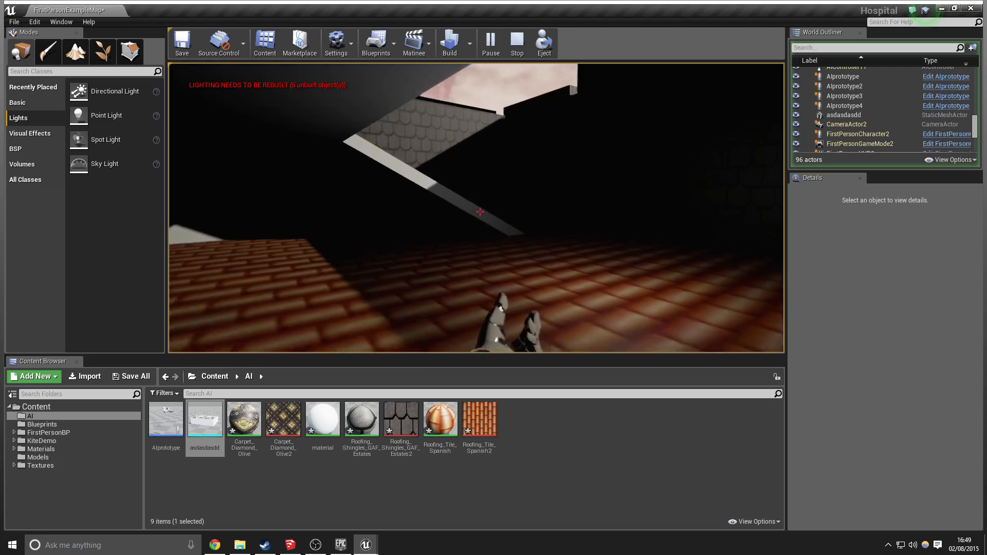
key("w")
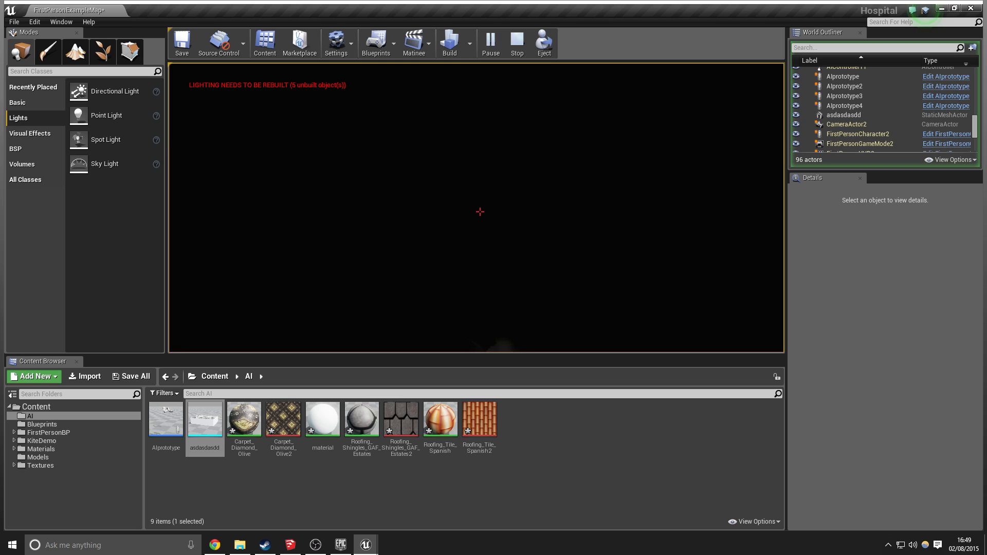
key("w")
key("w")
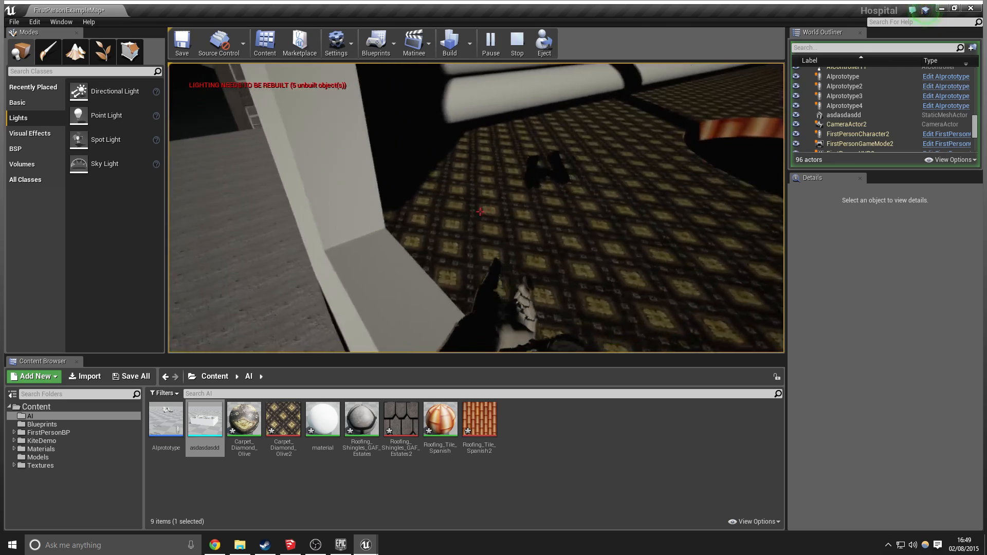
key("w")
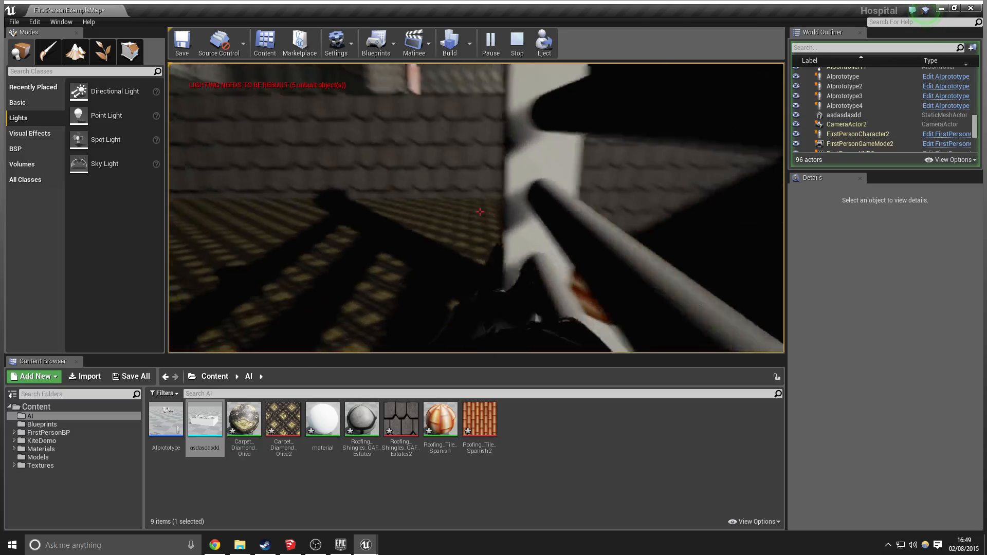
key("w")
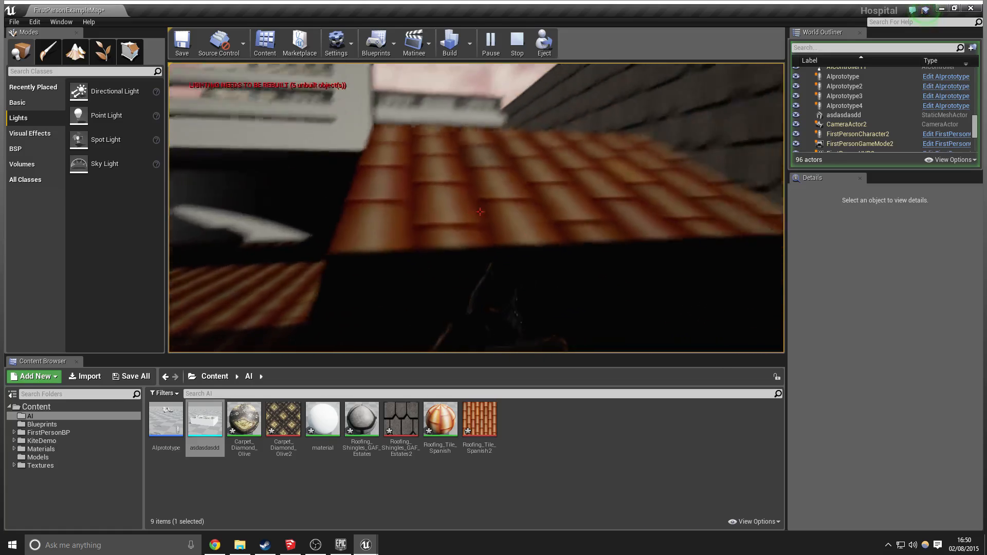
key("w")
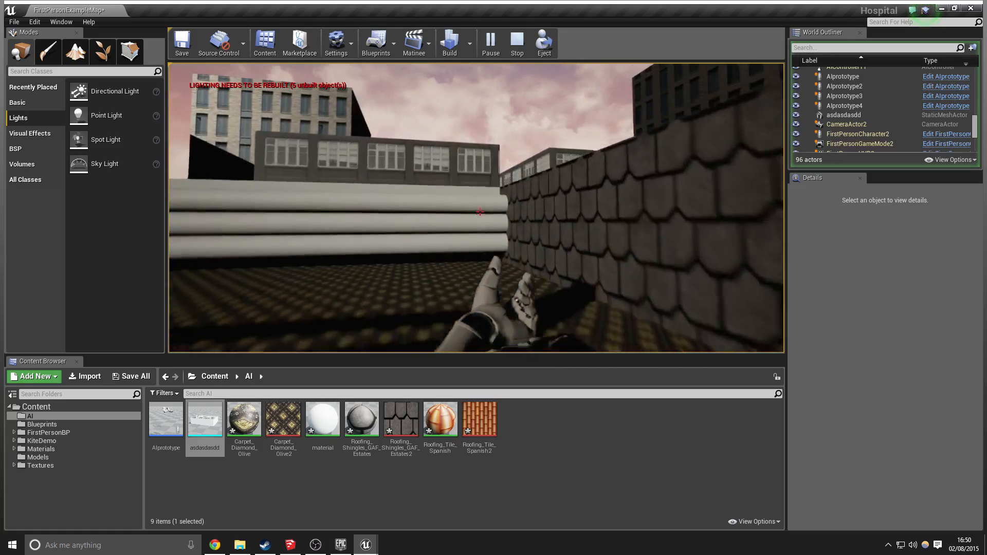
Walk around the edge of the round opening, drop to the lower floor again and climb back up the tiled ramp
key("w")
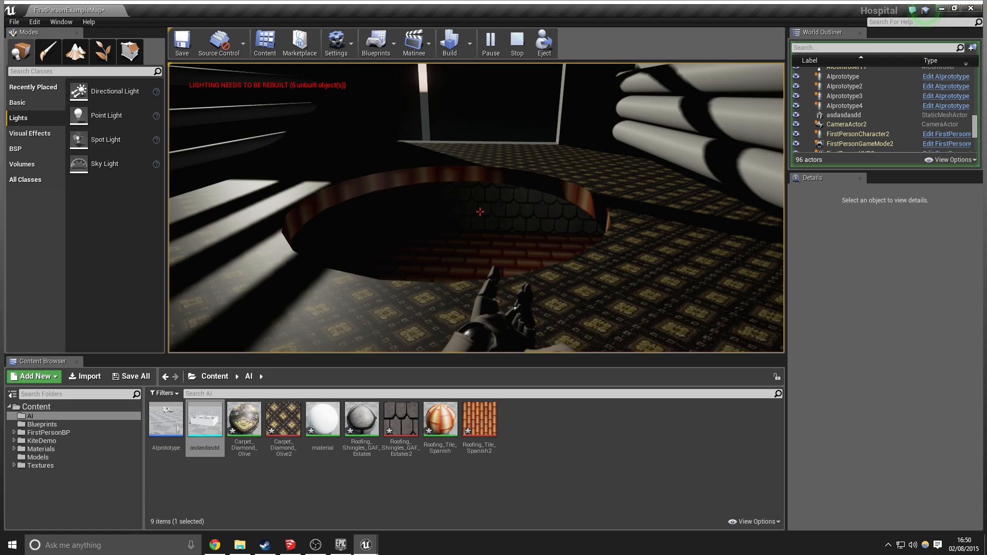
key("w")
key("d")
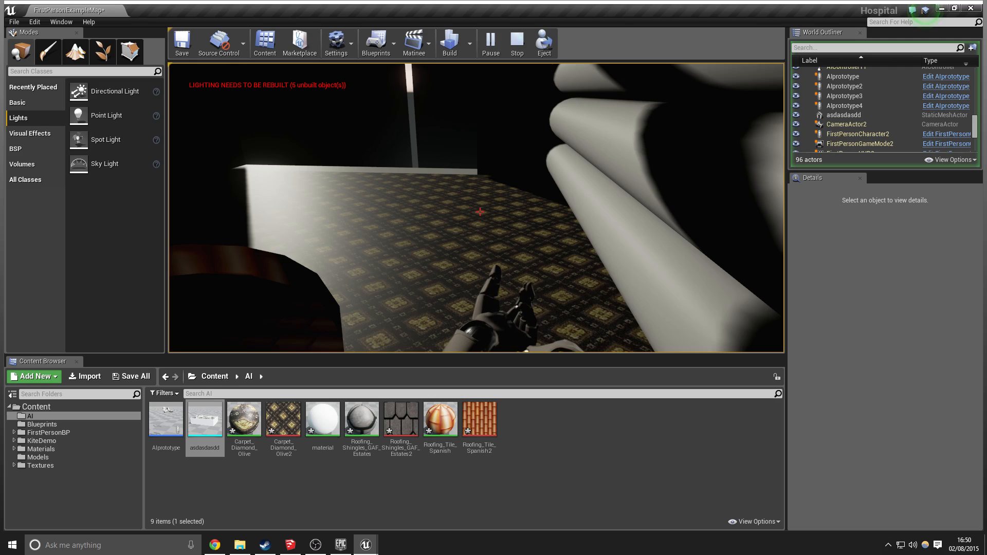
key("a")
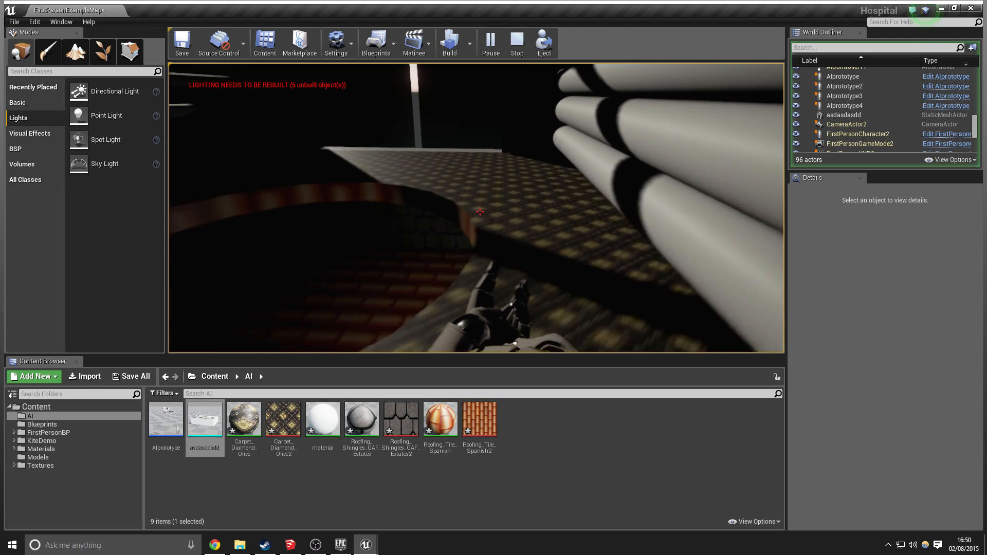
key("w")
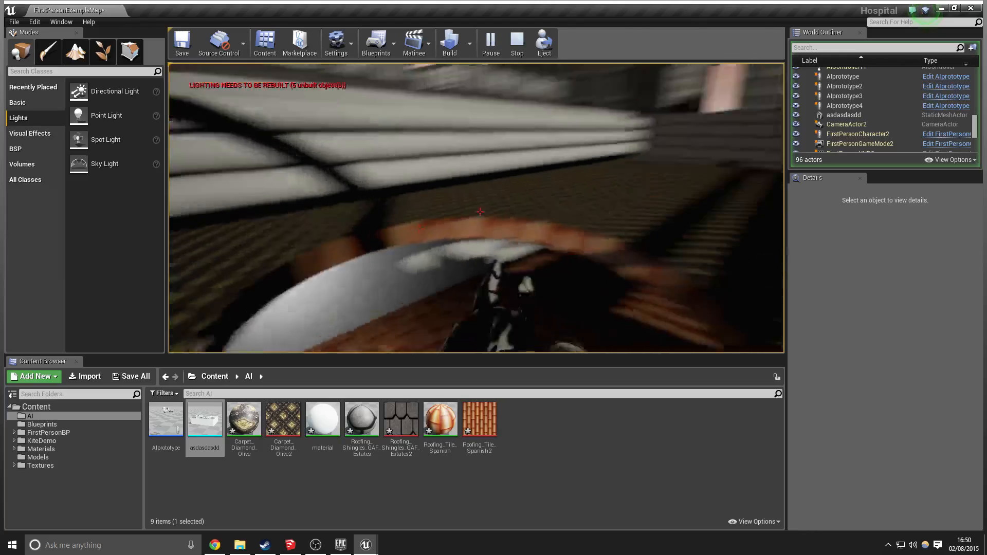
key("w")
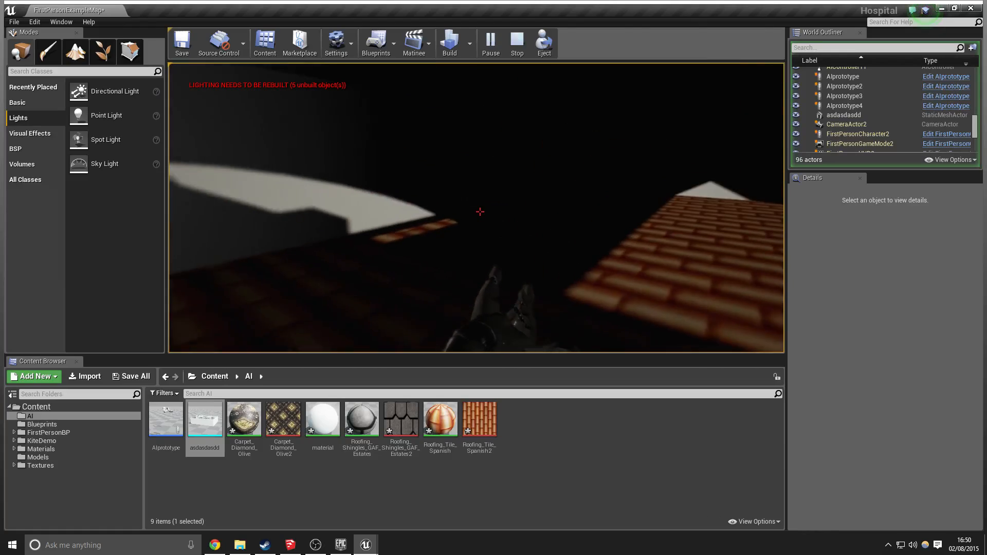
key("w")
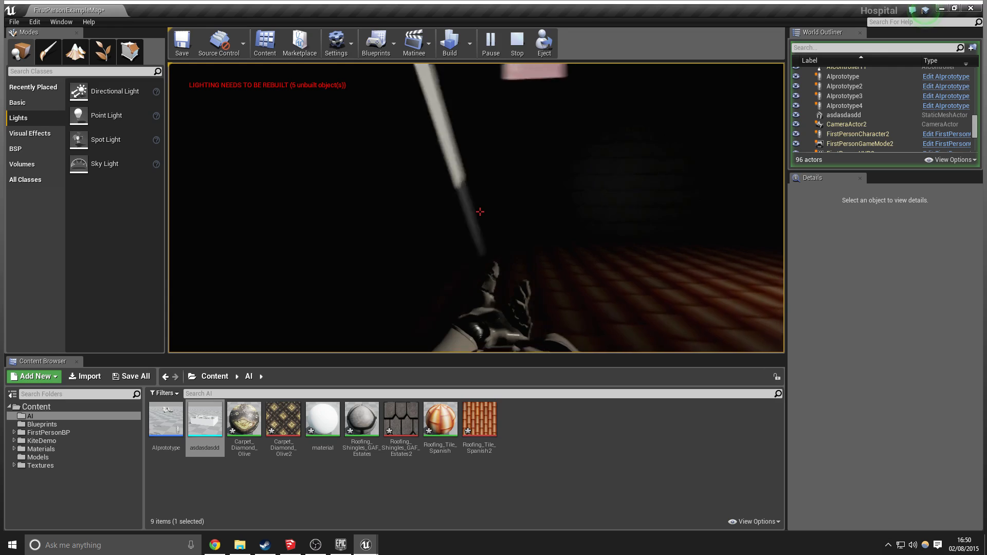
key("w")
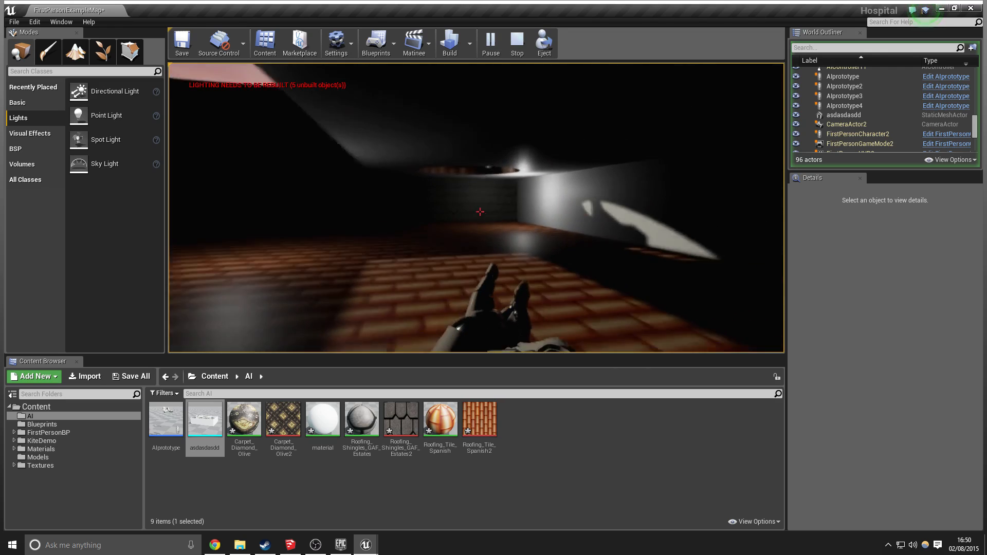
key("w")
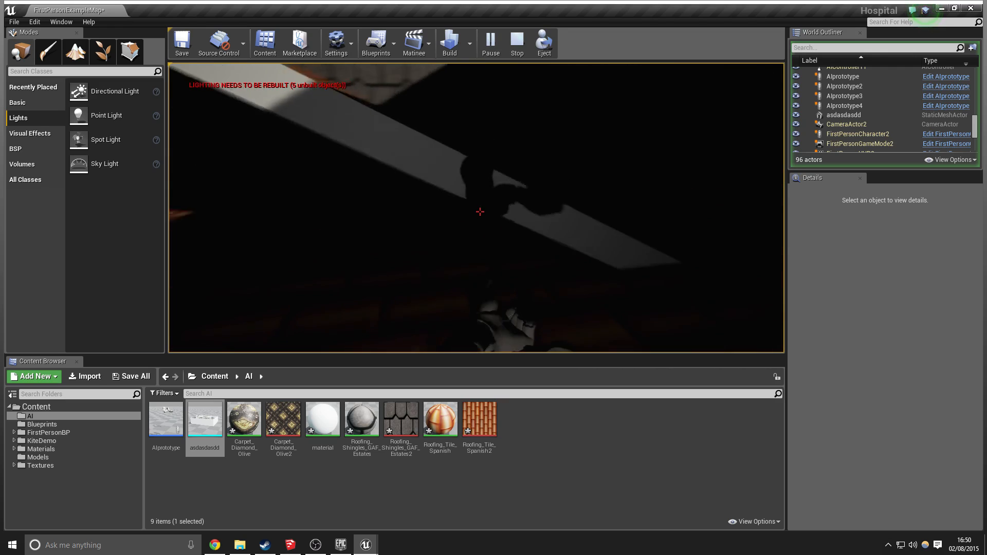
key("w")
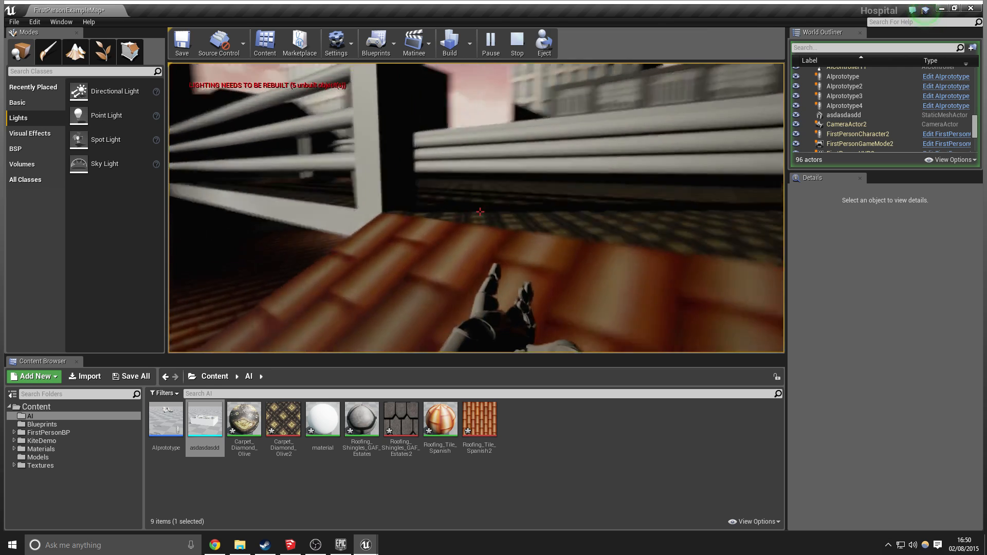
Walk past the round opening, leave the room onto the surrounding ground to view its outer wall, and end the play session
key("w")
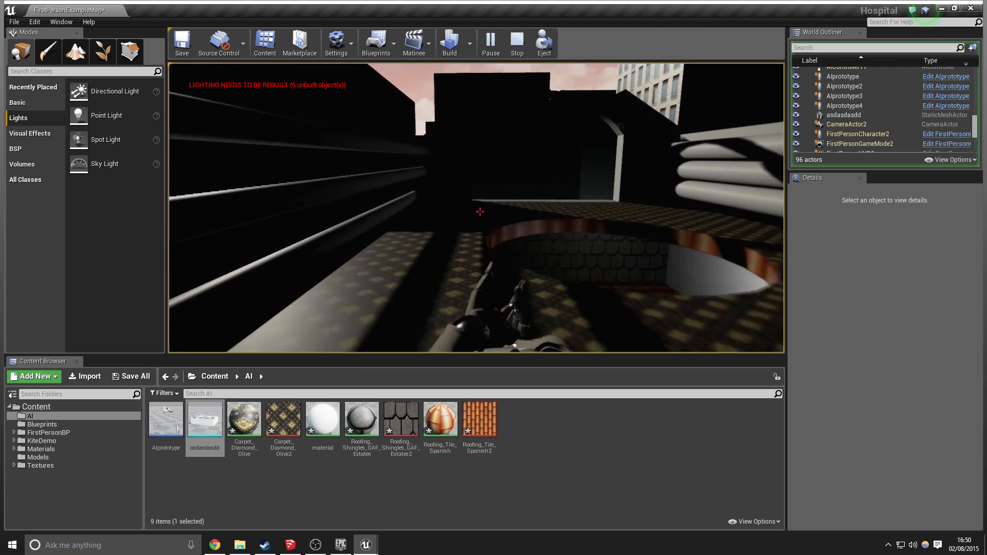
key("w")
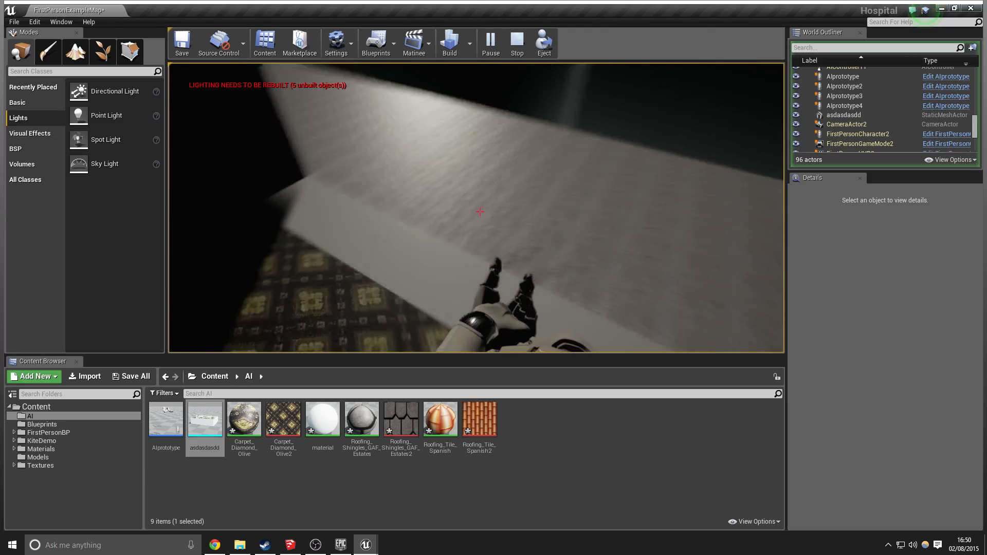
key("w")
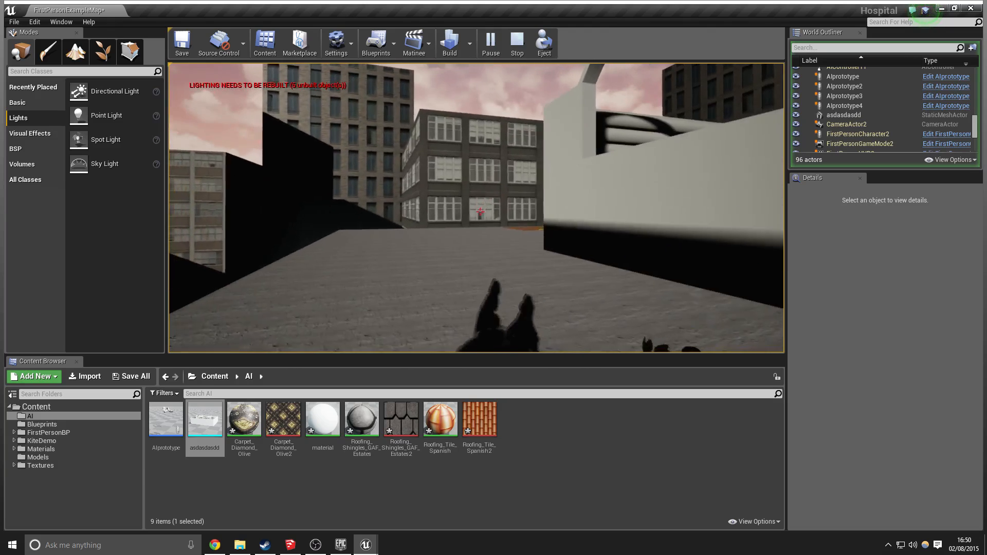
key("w")
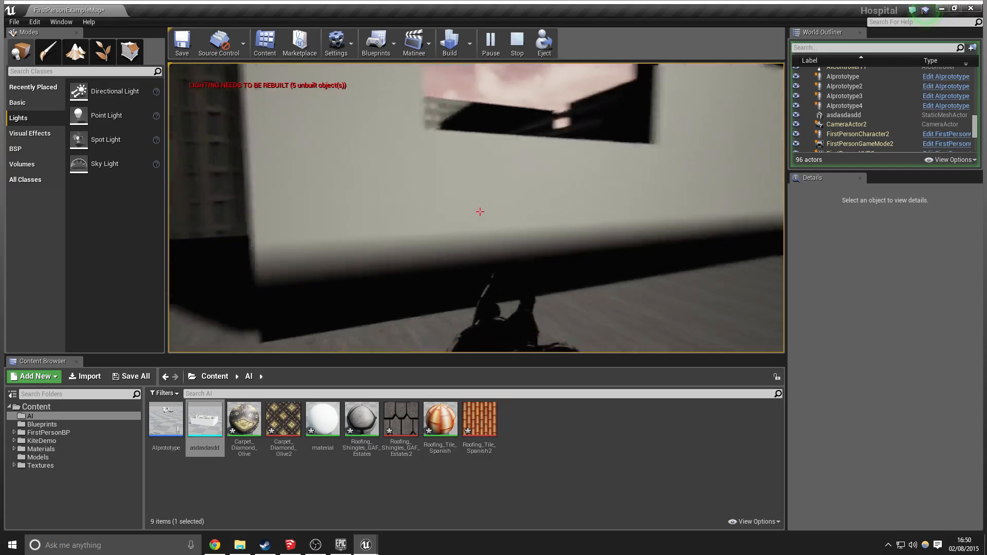
key("Escape")
key("f")
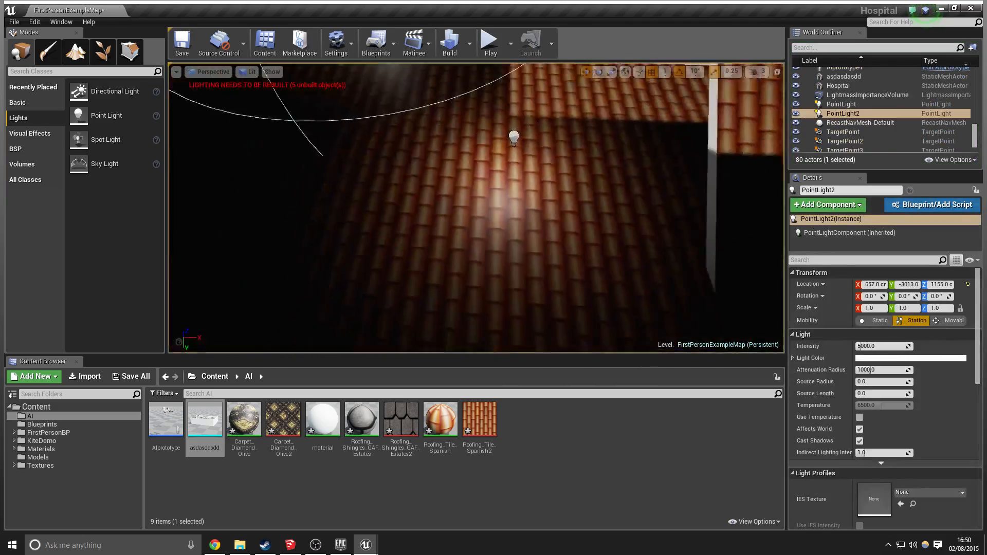
key("w")
right_click_drag(497, 228, 535, 196)
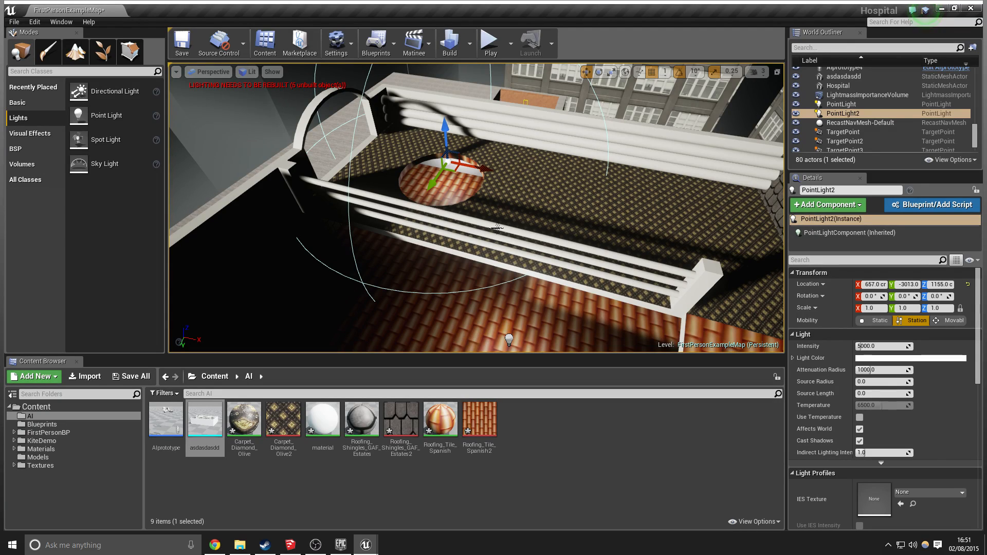
right_click(487, 473)
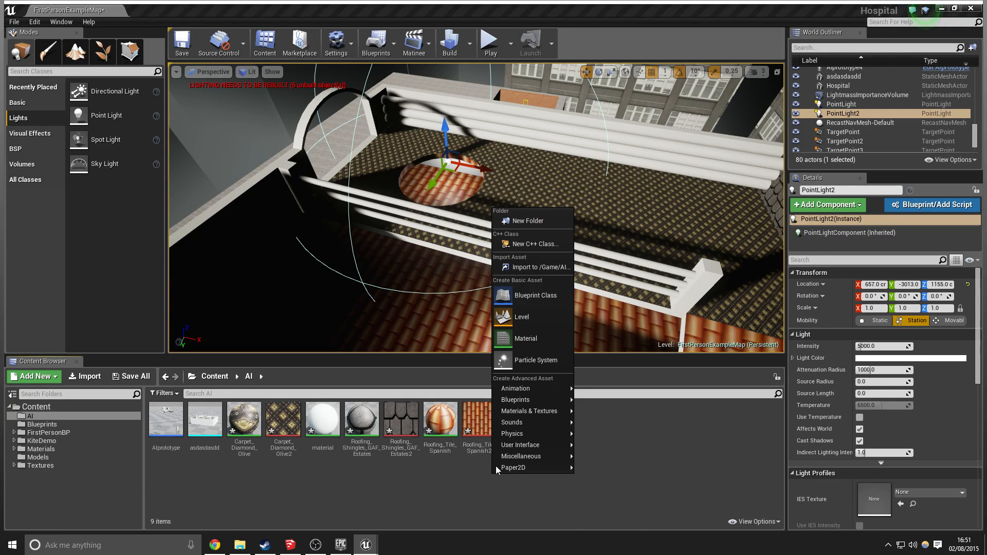
mouse_move(519, 389)
left_click(677, 453)
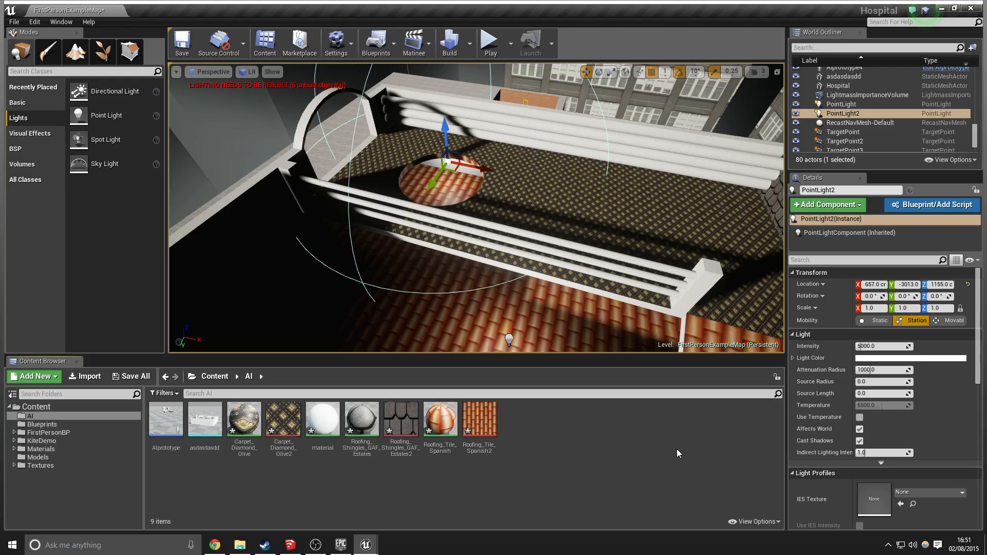
Retexture the room mesh from the Materials folder: Ceiling on the lower tiled floor, DirtyTiles on the white walls and railings, DirtyBrick on the carpeted floor
right_click_drag(477, 278, 540, 313)
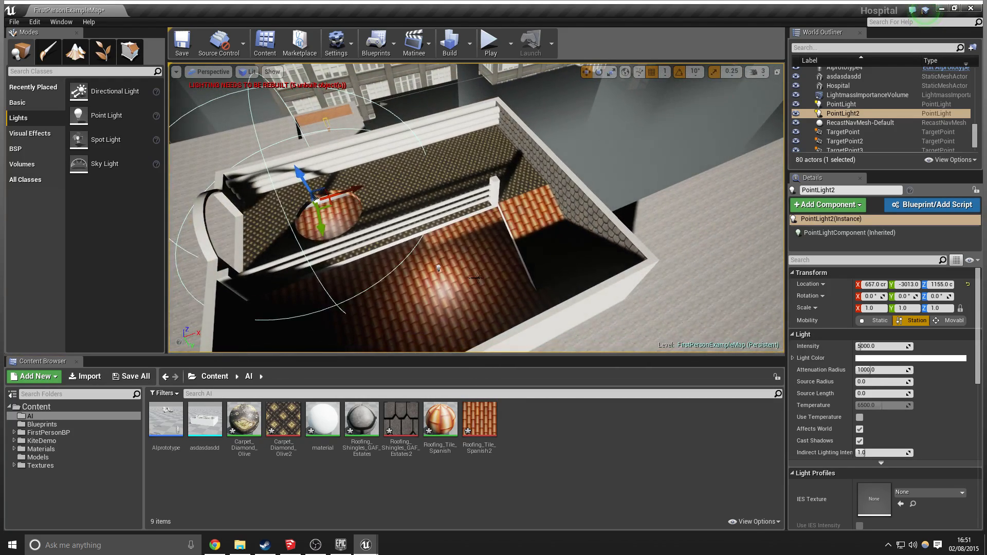
right_click_drag(487, 283, 430, 303)
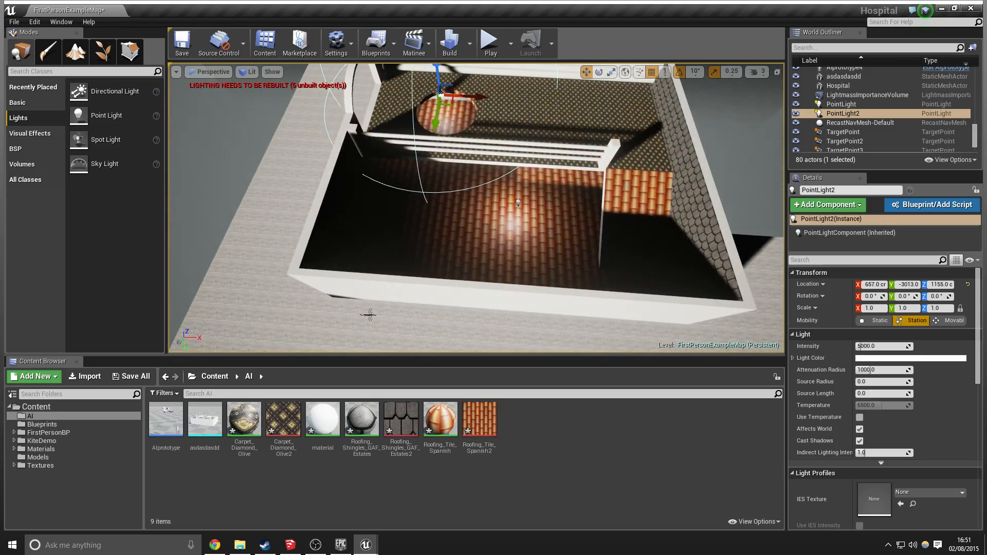
left_click(43, 450)
left_click_drag(291, 432, 473, 235)
left_click_drag(478, 429, 675, 219)
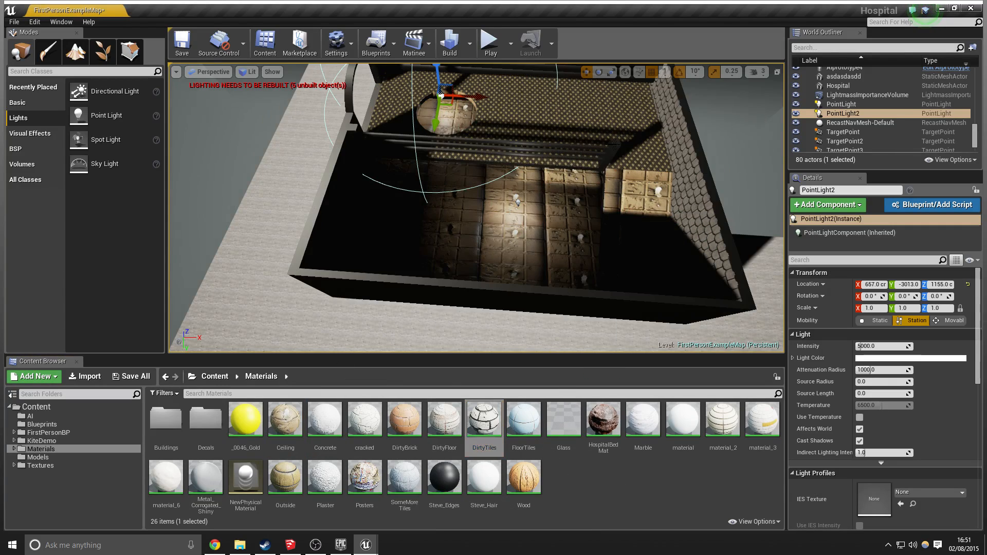
left_click_drag(420, 409, 383, 135)
right_click_drag(389, 124, 389, 123)
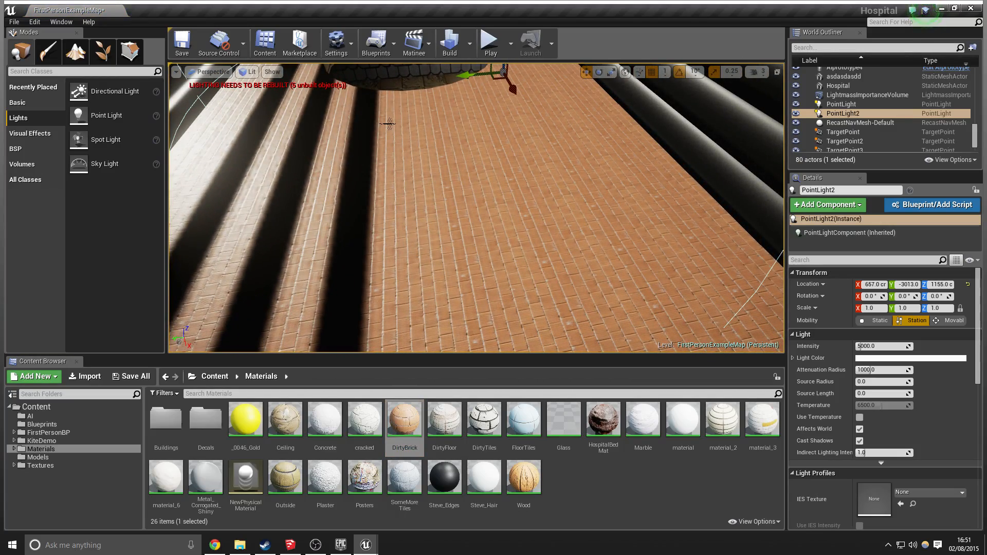
Play the level and walk over the lower floor, up the ramp and around the brick upper floor to examine the new materials
left_click(489, 42)
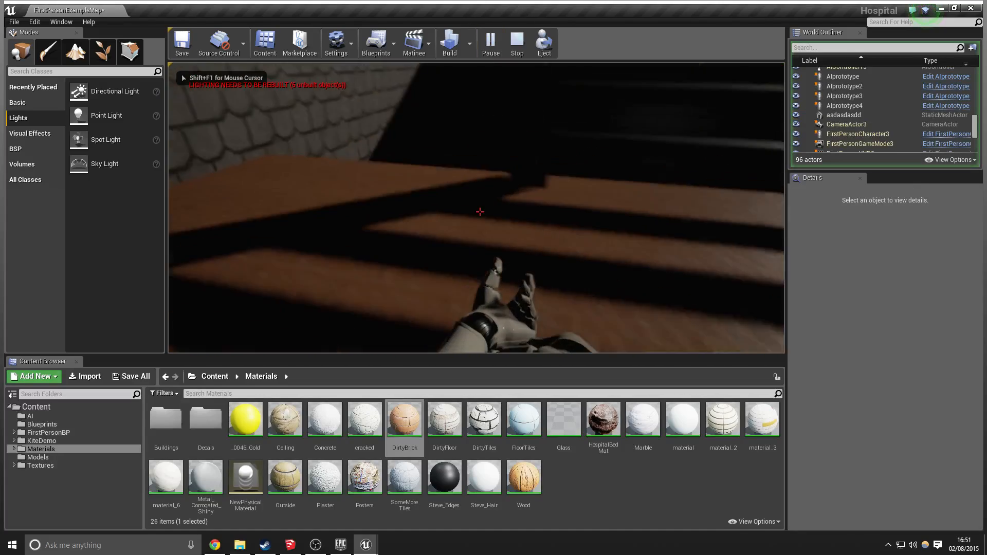
key("w")
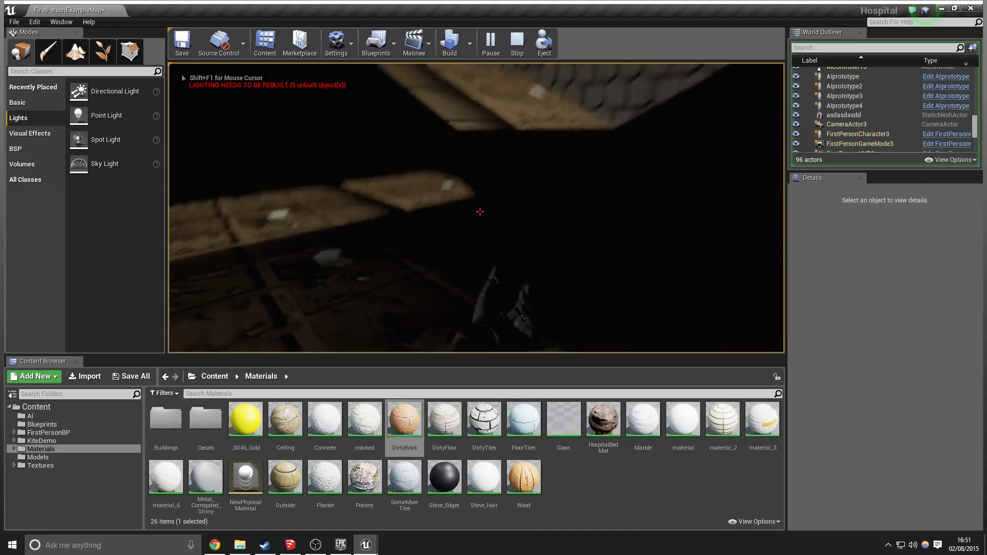
key("w")
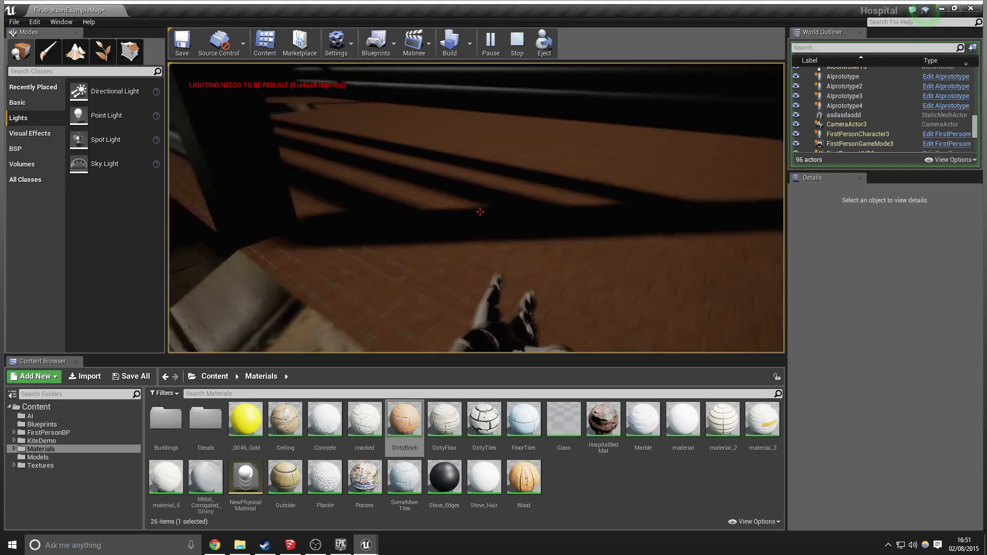
key("w")
key("w")
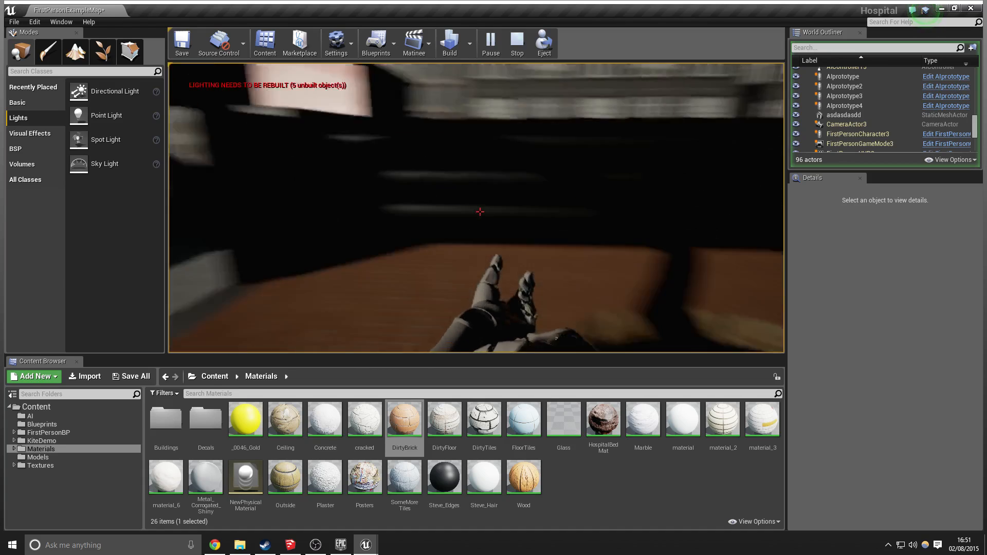
key("s")
key("w")
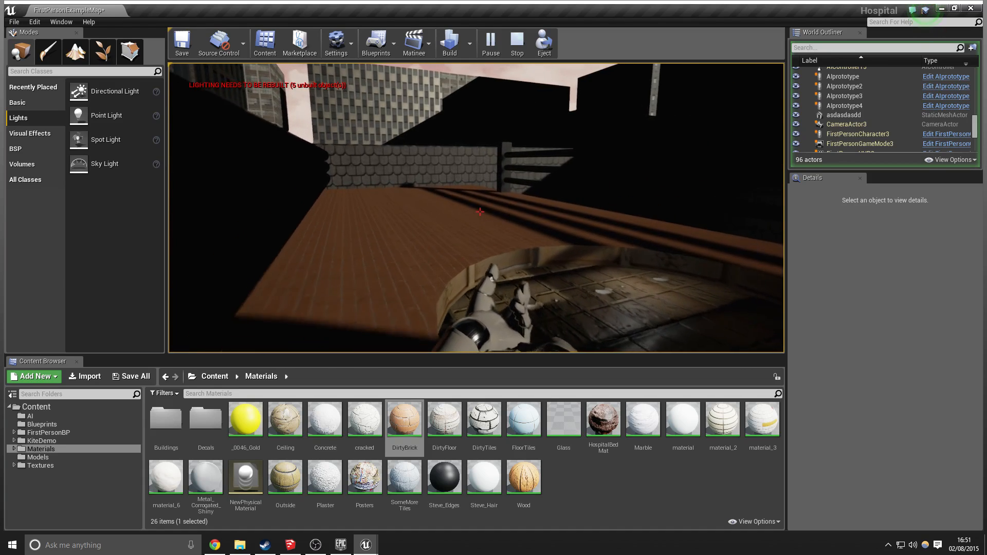
key("w")
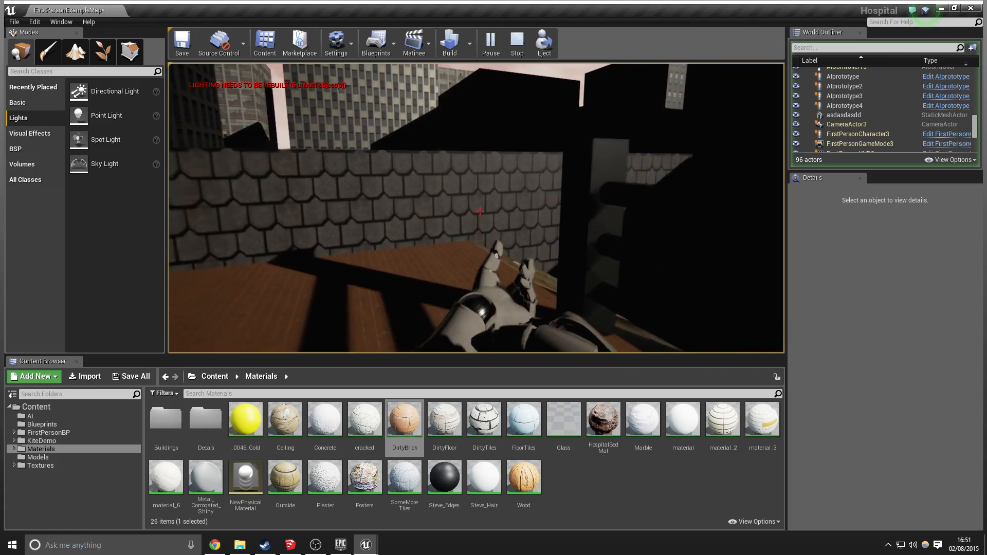